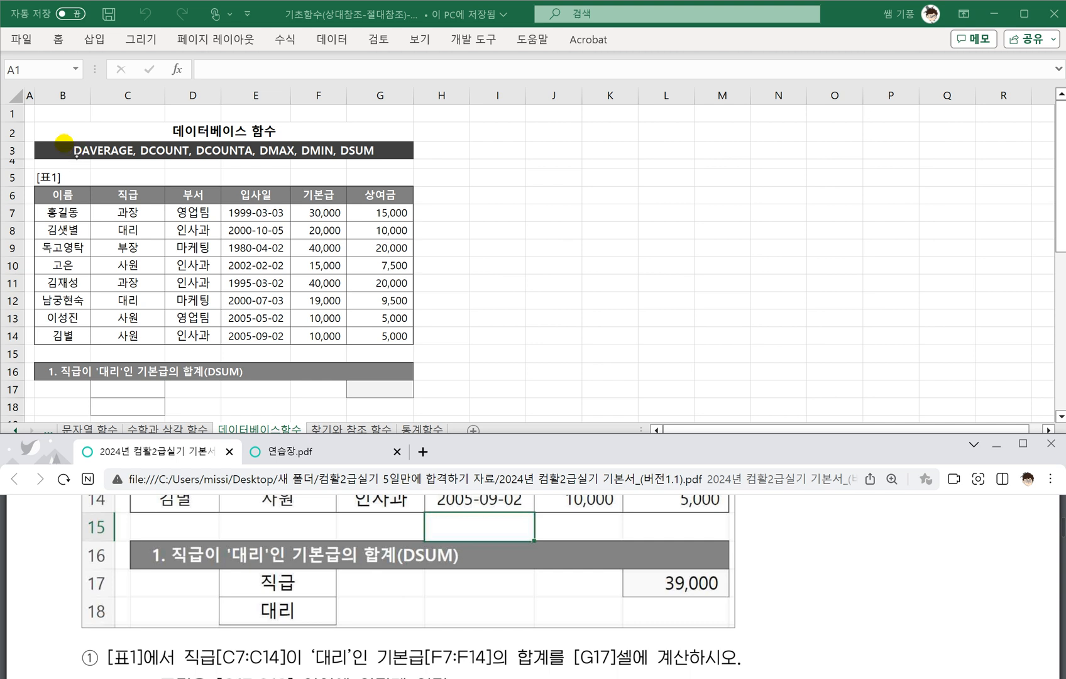
Handwrite "=데이터베이스함수" in red in the blank margin beside the task 1 table of the PDF.
drag(750, 534, 778, 517)
mouse_move(768, 521)
mouse_down()
mouse_move(778, 534)
mouse_move(780, 526)
mouse_up()
drag(780, 517, 784, 537)
mouse_move(794, 519)
mouse_down()
mouse_move(823, 534)
mouse_move(863, 532)
mouse_up()
mouse_move(869, 515)
mouse_down()
mouse_move(868, 535)
mouse_move(883, 532)
mouse_up()
drag(886, 514, 891, 530)
drag(893, 514, 907, 530)
mouse_move(912, 522)
mouse_down()
mouse_move(921, 512)
mouse_move(916, 537)
mouse_up()
drag(932, 512, 919, 529)
drag(926, 521, 936, 529)
mouse_move(910, 535)
mouse_down()
mouse_move(939, 531)
mouse_move(934, 549)
mouse_up()
Handwrite the arguments "(표범위, 열번호, 조건)" beneath the function heading and underline 표범위.
mouse_move(769, 554)
mouse_down()
mouse_move(765, 583)
mouse_move(792, 556)
mouse_move(785, 567)
mouse_up()
drag(791, 559, 793, 565)
drag(779, 575, 802, 569)
drag(808, 554, 806, 568)
mouse_move(819, 552)
mouse_down()
mouse_move(819, 575)
mouse_move(825, 559)
mouse_move(836, 565)
mouse_up()
mouse_move(834, 547)
mouse_down()
mouse_move(836, 576)
mouse_move(856, 572)
mouse_move(865, 555)
mouse_up()
drag(867, 557, 874, 563)
drag(862, 565, 875, 574)
drag(878, 556, 885, 568)
mouse_move(888, 556)
mouse_down()
mouse_move(899, 555)
mouse_move(902, 573)
mouse_up()
drag(901, 550, 914, 567)
drag(903, 566, 919, 572)
mouse_move(923, 570)
mouse_down()
mouse_move(951, 551)
mouse_move(934, 569)
mouse_up()
drag(945, 558, 960, 570)
drag(959, 550, 968, 569)
drag(974, 553, 978, 572)
drag(983, 545, 985, 578)
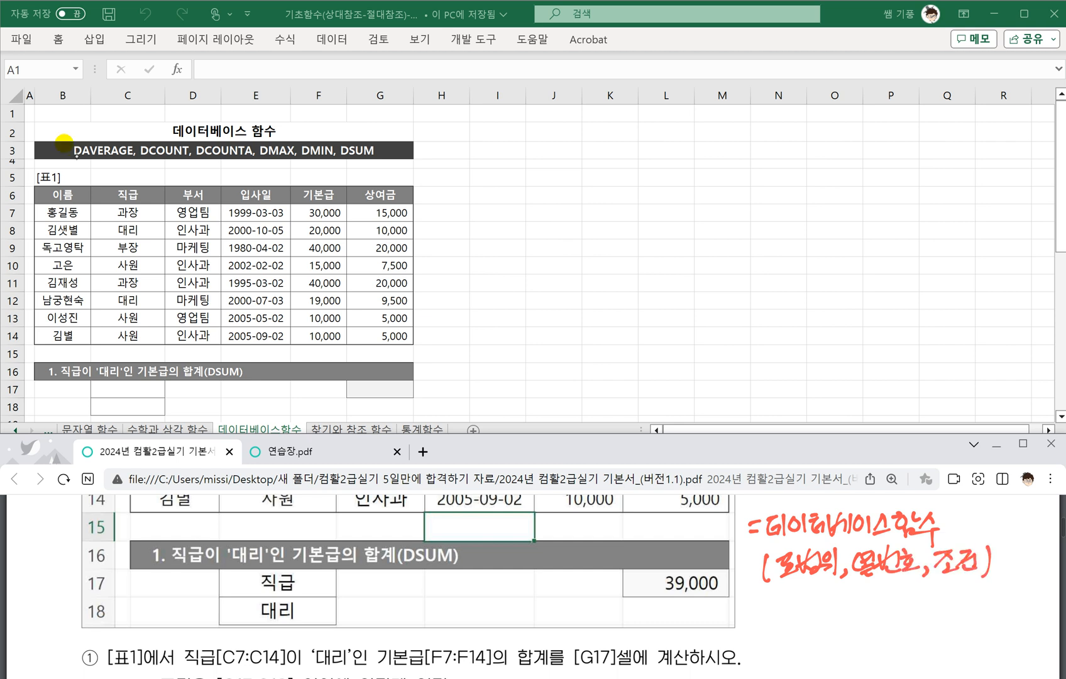
drag(767, 584, 819, 587)
Handwrite "=Dsum(표범위, 열제목, 조건)" beneath the general database function syntax in the PDF margin.
scroll(771, 572, down, 1)
scroll(767, 571, up, 1)
scroll(757, 570, up, 2)
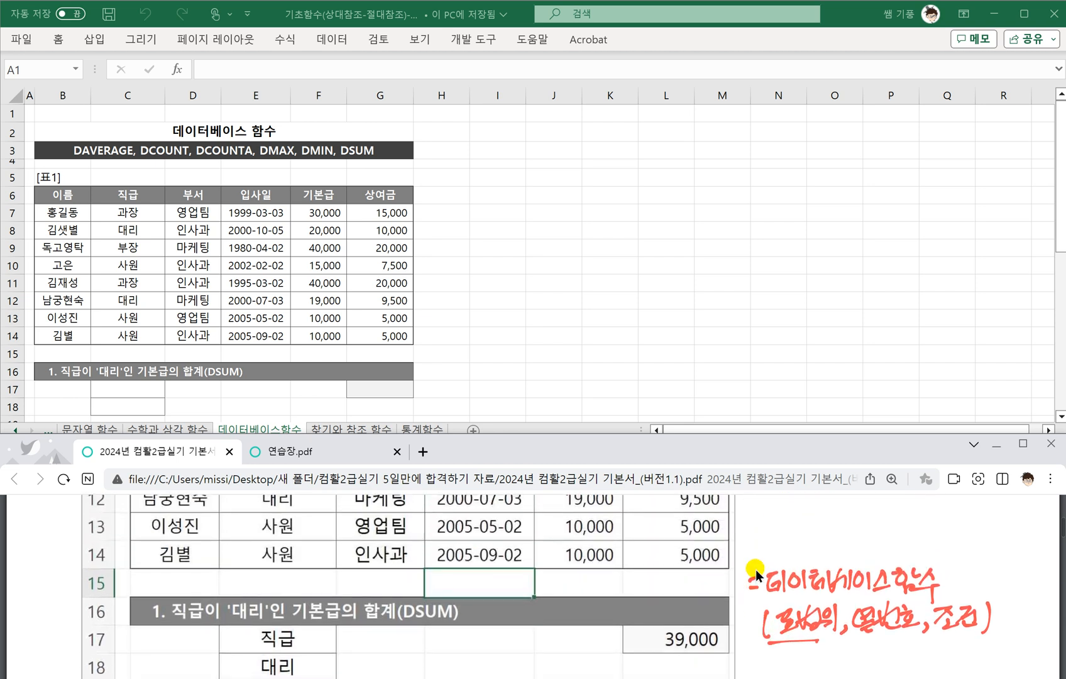
scroll(755, 570, down, 3)
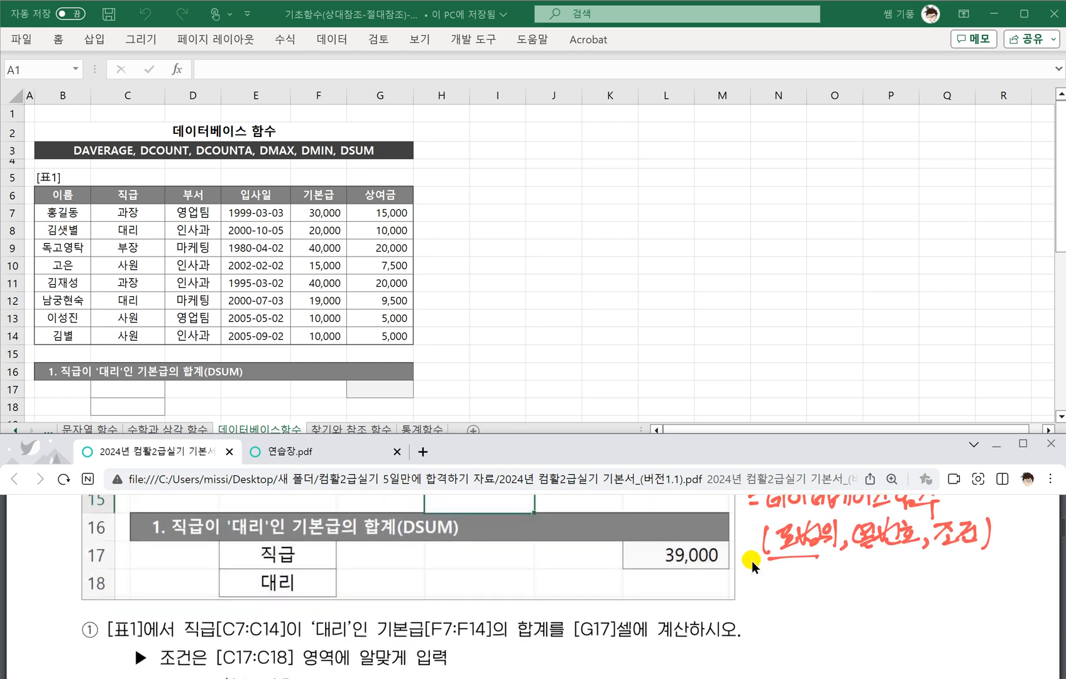
drag(738, 586, 756, 591)
mouse_move(757, 574)
mouse_down()
mouse_move(757, 599)
mouse_move(808, 594)
mouse_up()
mouse_move(822, 568)
mouse_down()
mouse_move(815, 596)
mouse_move(835, 573)
mouse_up()
drag(828, 576, 835, 584)
drag(831, 585, 841, 590)
drag(842, 573, 848, 587)
drag(860, 571, 863, 595)
drag(865, 570, 866, 579)
drag(860, 583, 870, 584)
drag(865, 585, 873, 594)
mouse_move(883, 582)
mouse_down()
mouse_move(880, 594)
mouse_move(898, 571)
mouse_up()
drag(900, 573, 909, 577)
drag(910, 569, 910, 582)
drag(897, 584, 913, 587)
drag(917, 581, 930, 581)
drag(932, 570, 939, 581)
drag(939, 571, 946, 577)
mouse_move(935, 586)
mouse_down()
mouse_move(947, 582)
mouse_move(948, 595)
mouse_up()
drag(955, 586, 994, 569)
drag(994, 569, 984, 584)
drag(991, 572, 1001, 585)
drag(1006, 562, 1008, 589)
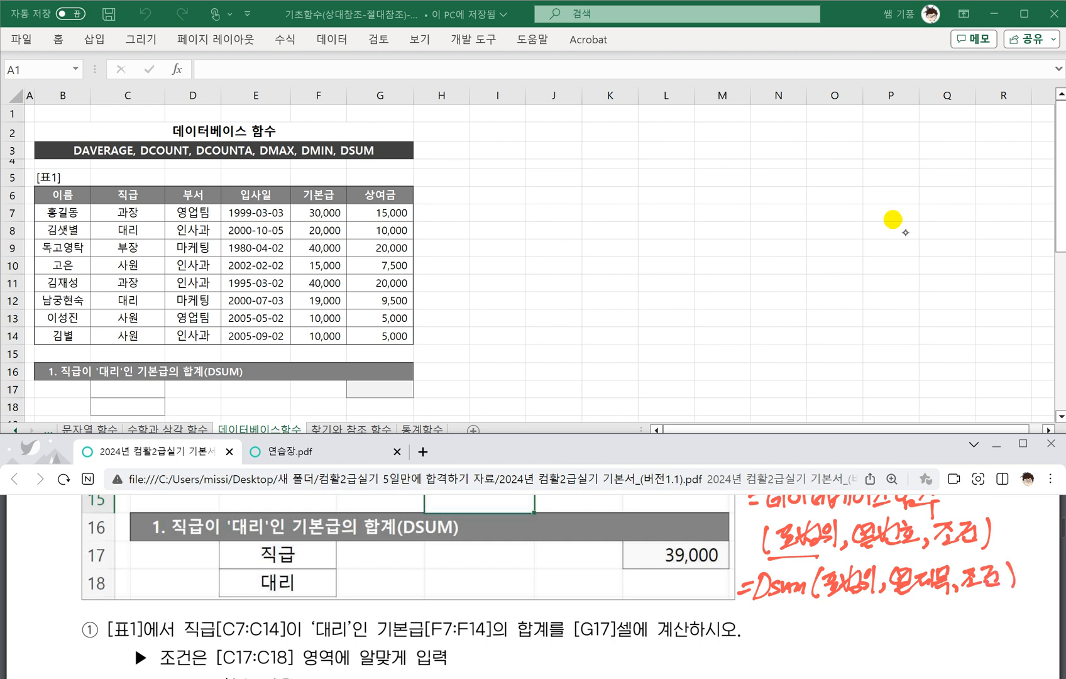
Underline the Dsum arguments, draw an arrow from 열제목 to Dsum, and handwrite "Daverage." below it.
drag(826, 600, 878, 595)
drag(962, 596, 1002, 594)
mouse_move(899, 600)
mouse_down()
mouse_move(949, 593)
mouse_move(922, 611)
mouse_move(783, 604)
mouse_move(770, 613)
mouse_up()
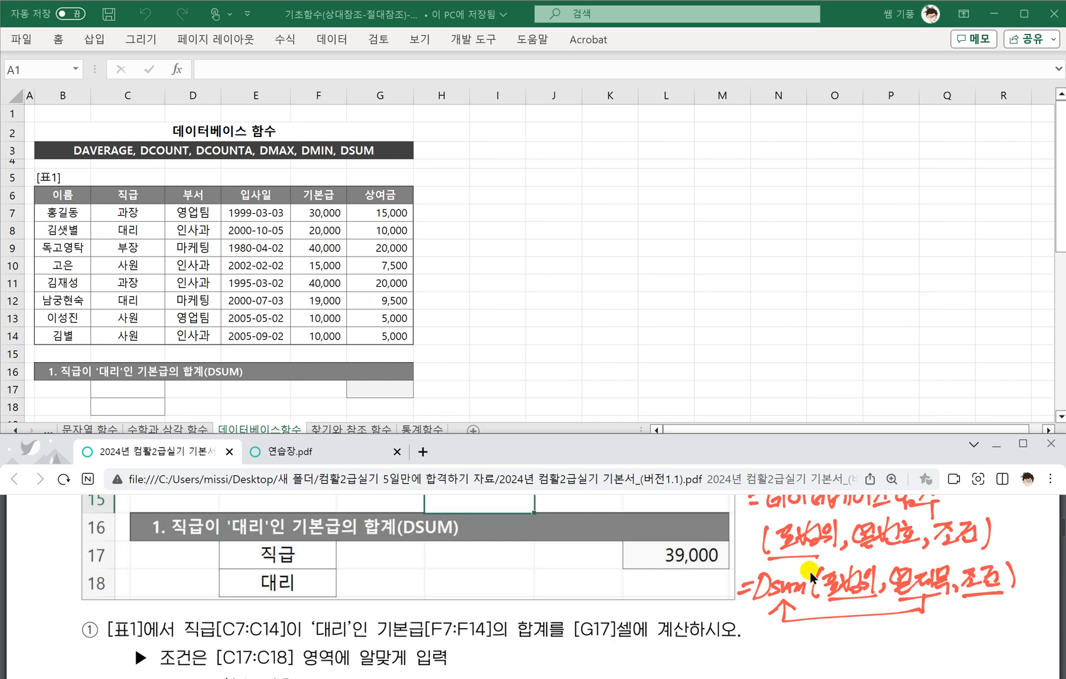
mouse_move(764, 627)
mouse_down()
mouse_move(760, 651)
mouse_move(876, 653)
mouse_up()
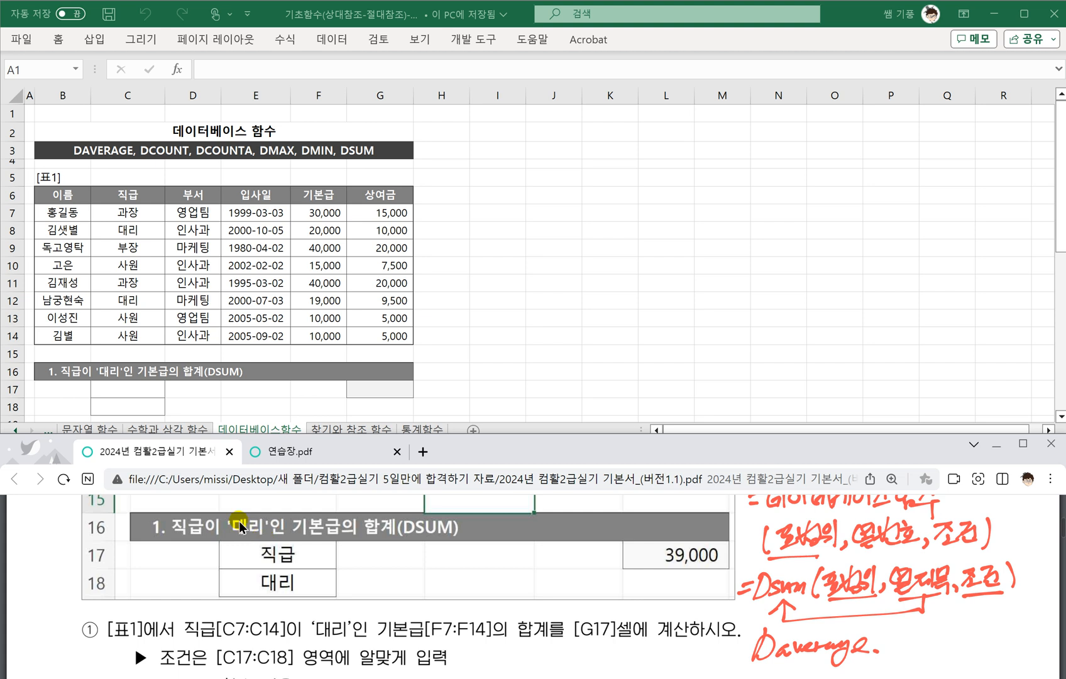
In PDF task 1, circle [표1] and label it 표범위, and mark the phrase 직급[C7:C14]이 '대리' as 조건.
scroll(205, 563, down, 1)
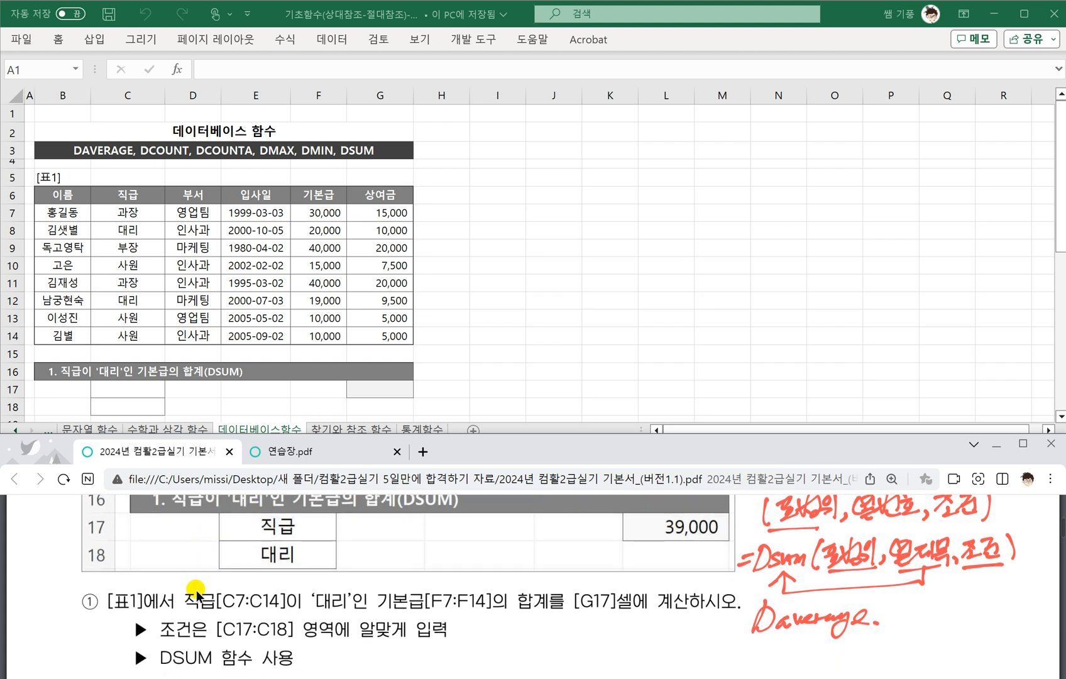
scroll(185, 592, down, 2)
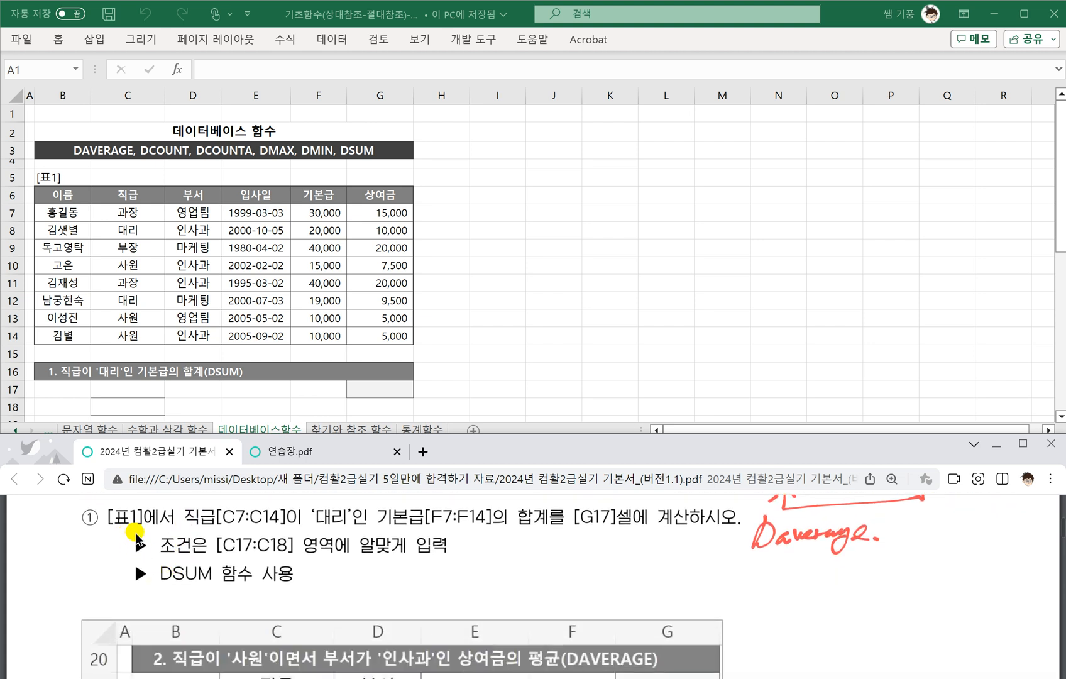
drag(185, 527, 319, 523)
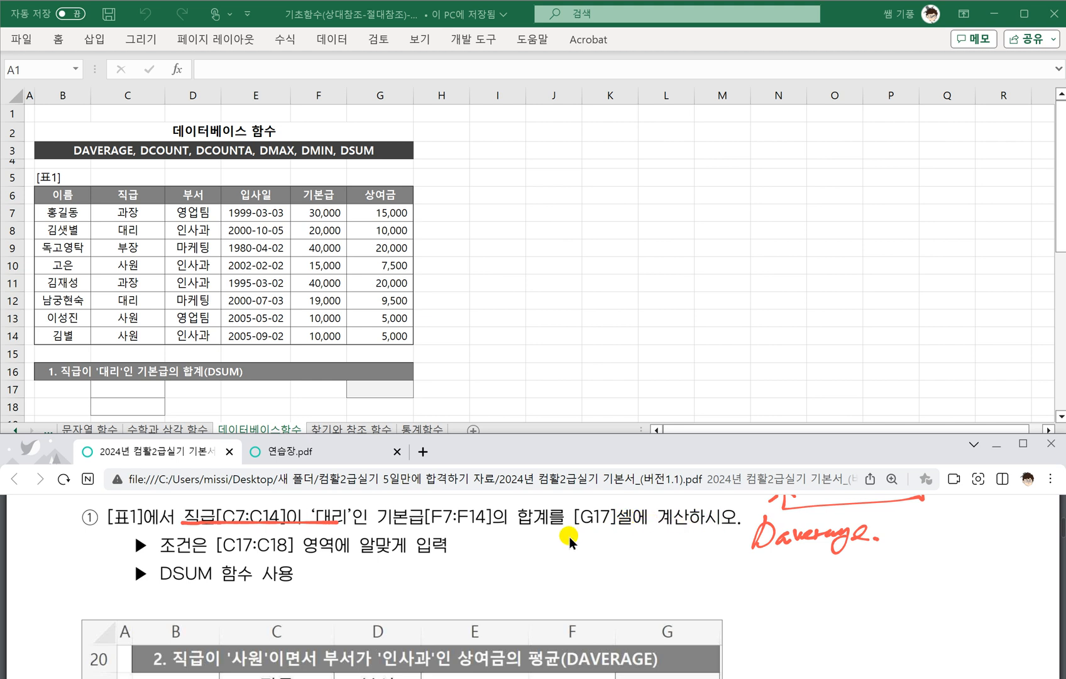
scroll(570, 541, up, 1)
scroll(603, 531, up, 1)
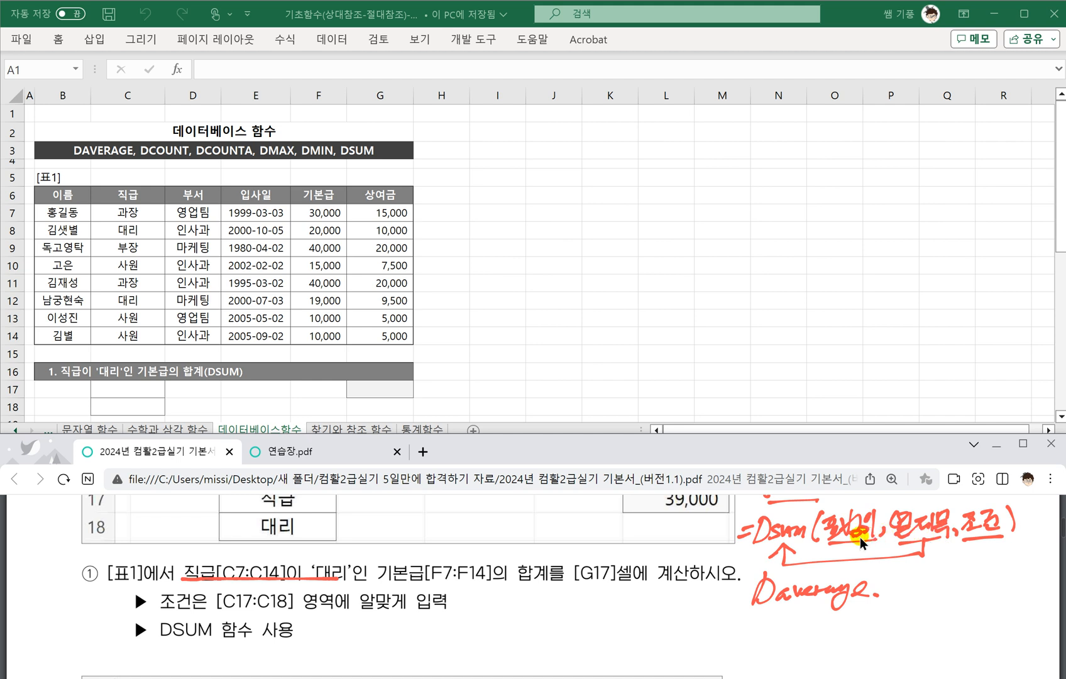
mouse_move(135, 559)
mouse_down()
mouse_move(102, 588)
mouse_move(129, 594)
mouse_up()
mouse_move(80, 534)
mouse_down()
mouse_move(106, 560)
mouse_move(133, 536)
mouse_move(144, 554)
mouse_move(197, 566)
mouse_move(328, 565)
mouse_move(337, 578)
mouse_up()
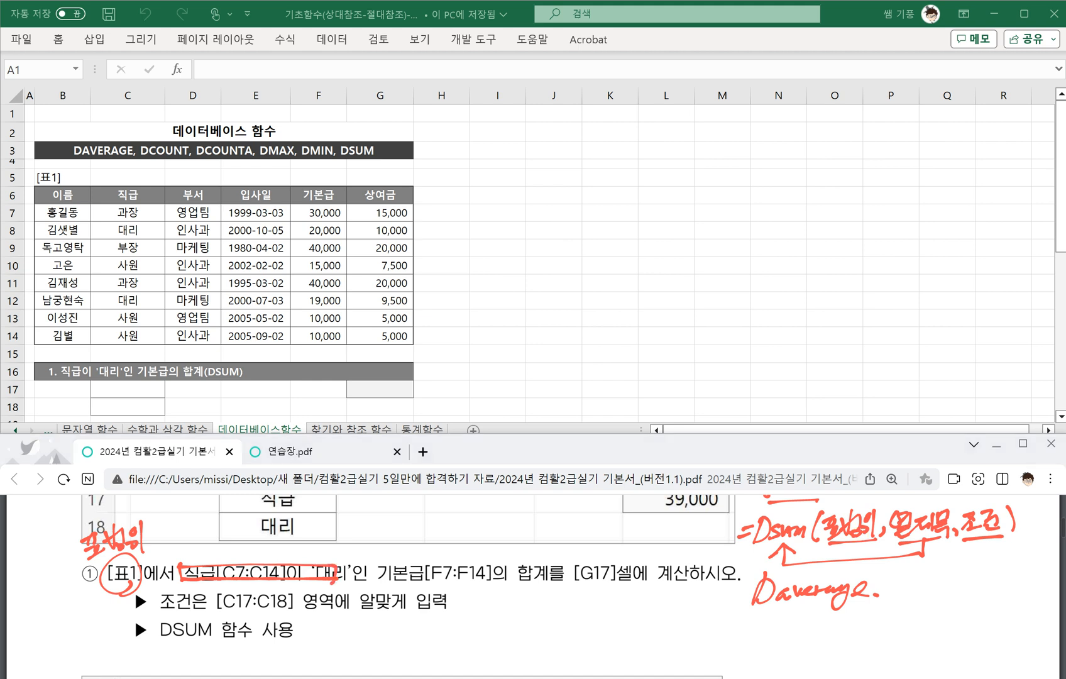
mouse_move(223, 537)
mouse_down()
mouse_move(248, 563)
mouse_move(263, 540)
mouse_move(263, 561)
mouse_up()
drag(249, 551, 275, 558)
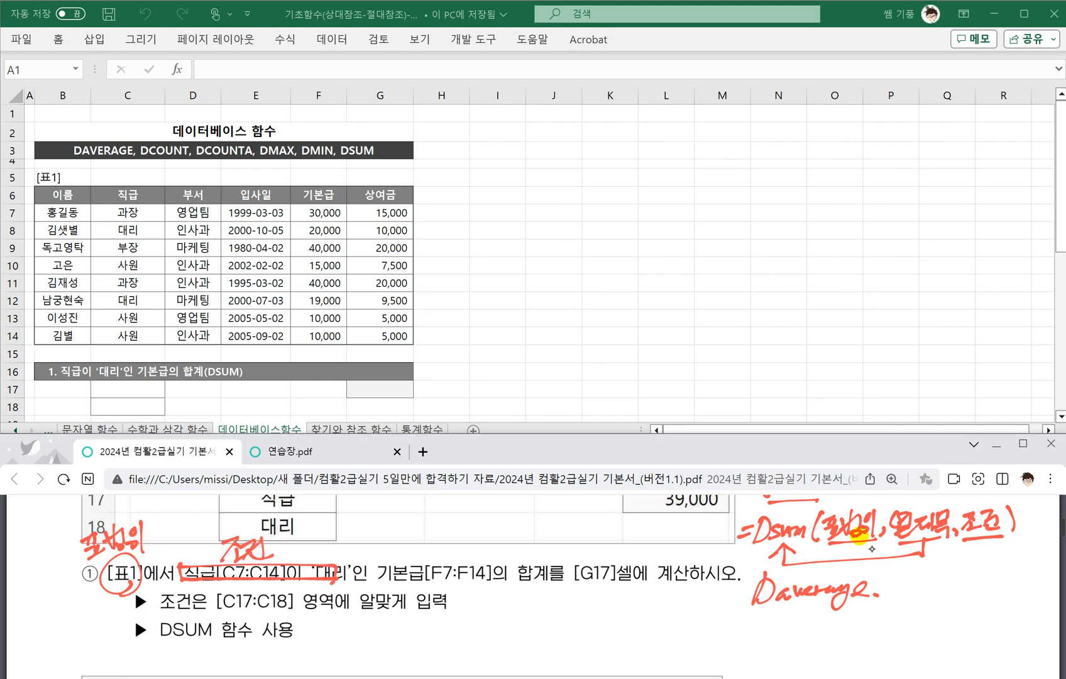
Underline 기본급[F7:F14], label it "열제목(열번호)", and underline the instruction to enter the condition in [C17:C18].
mouse_move(377, 582)
mouse_down()
mouse_move(495, 581)
mouse_move(478, 601)
mouse_move(488, 600)
mouse_up()
mouse_move(481, 591)
mouse_down()
mouse_move(482, 607)
mouse_move(506, 608)
mouse_move(516, 594)
mouse_move(506, 614)
mouse_move(542, 594)
mouse_move(547, 616)
mouse_move(591, 596)
mouse_move(587, 616)
mouse_move(623, 587)
mouse_move(638, 591)
mouse_move(629, 620)
mouse_up()
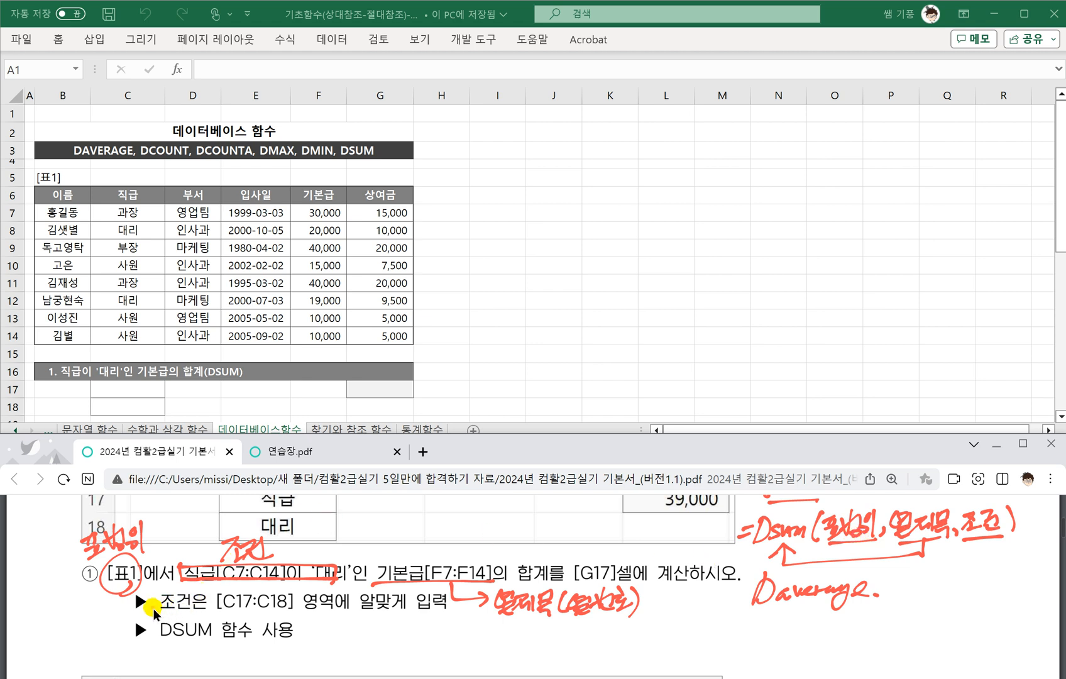
drag(181, 608, 212, 607)
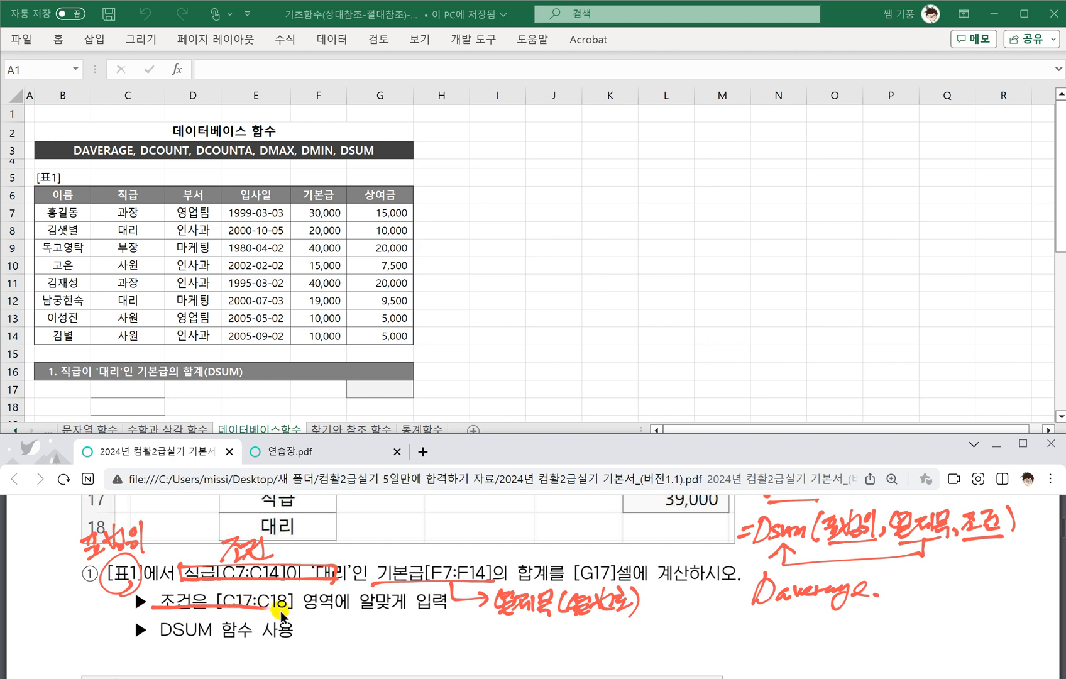
drag(281, 612, 409, 601)
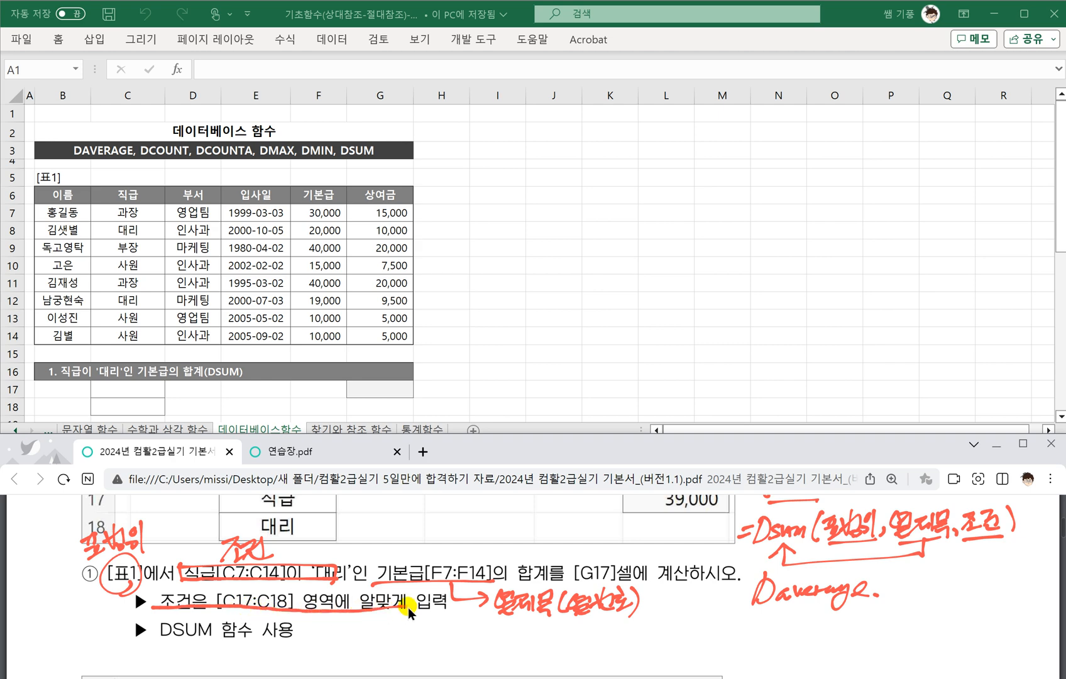
Switch to the Excel worksheet and enter the criteria heading 직급 in C17 and the value 대리 in C18.
click(260, 388)
click(123, 388)
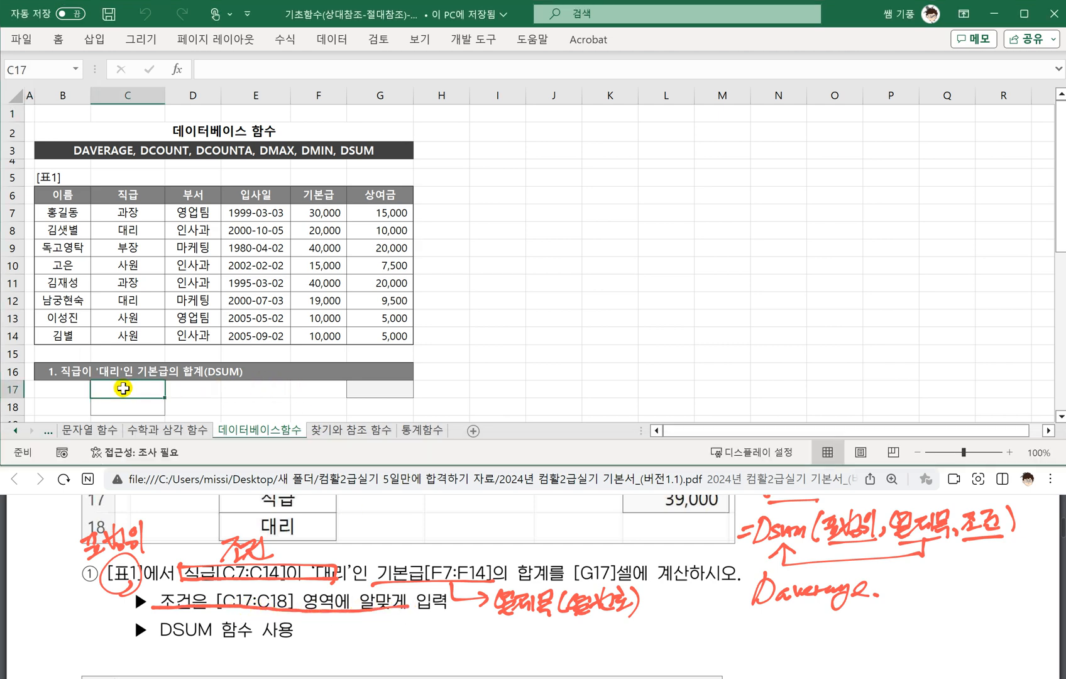
scroll(123, 389, down, 1)
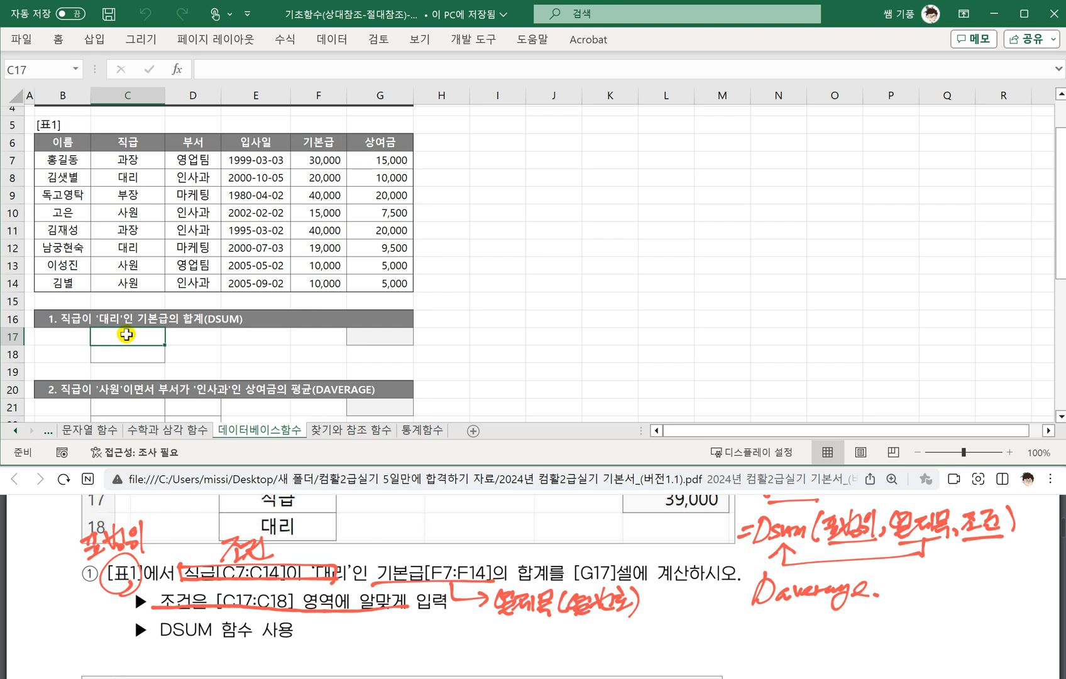
text(직)
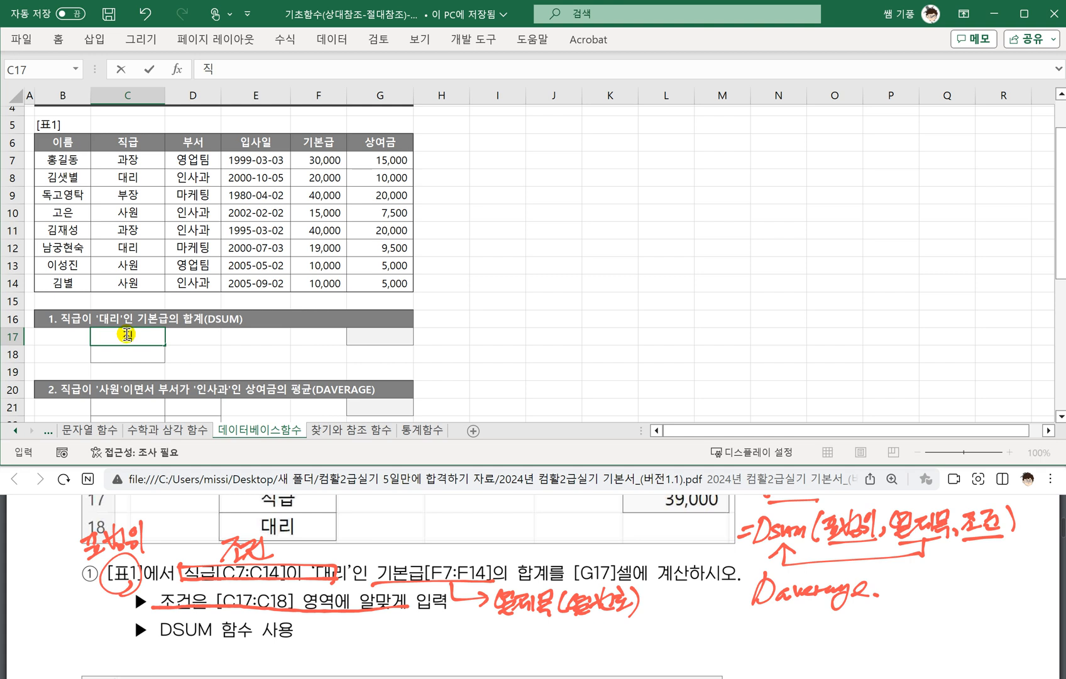
text(그ㅂ)
key(Return)
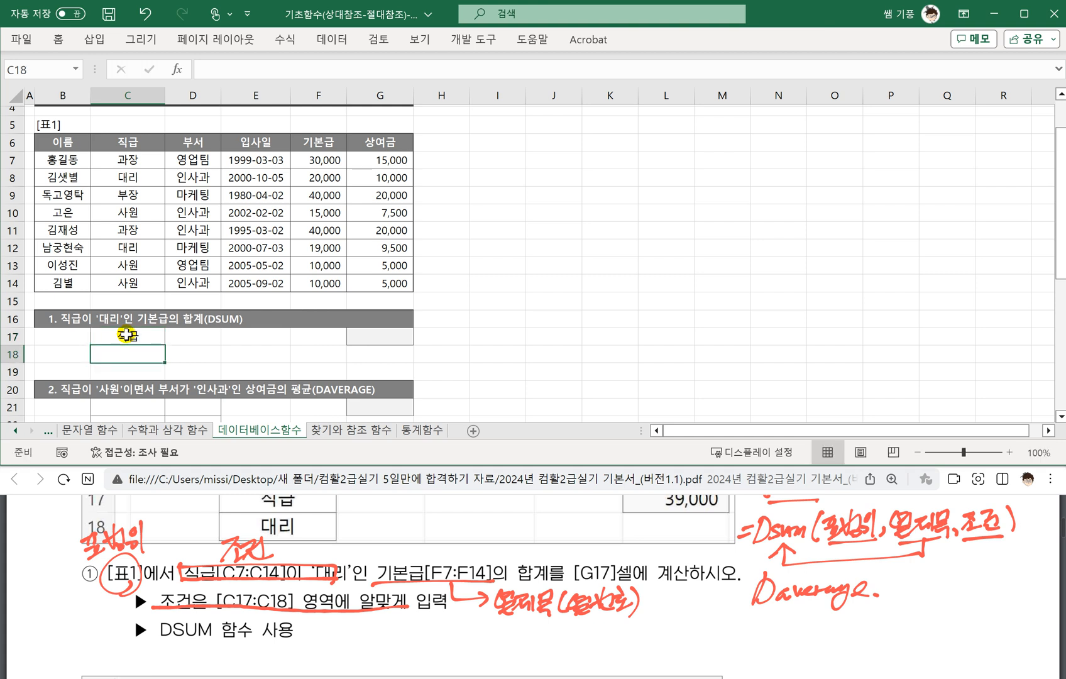
text(댈ㅣ)
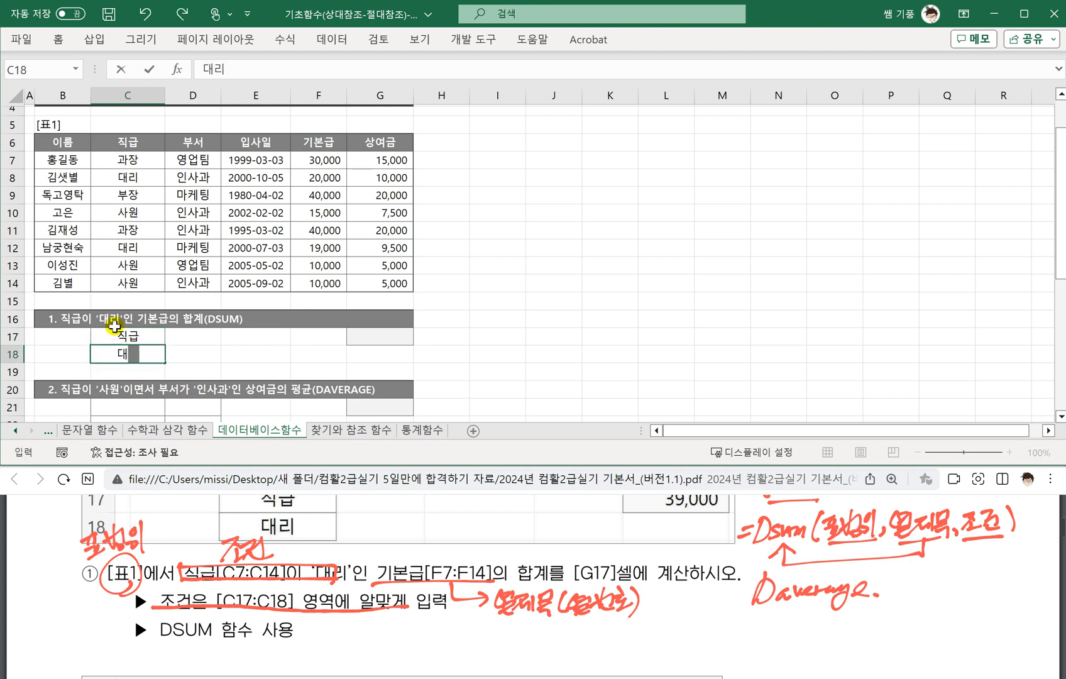
click(127, 335)
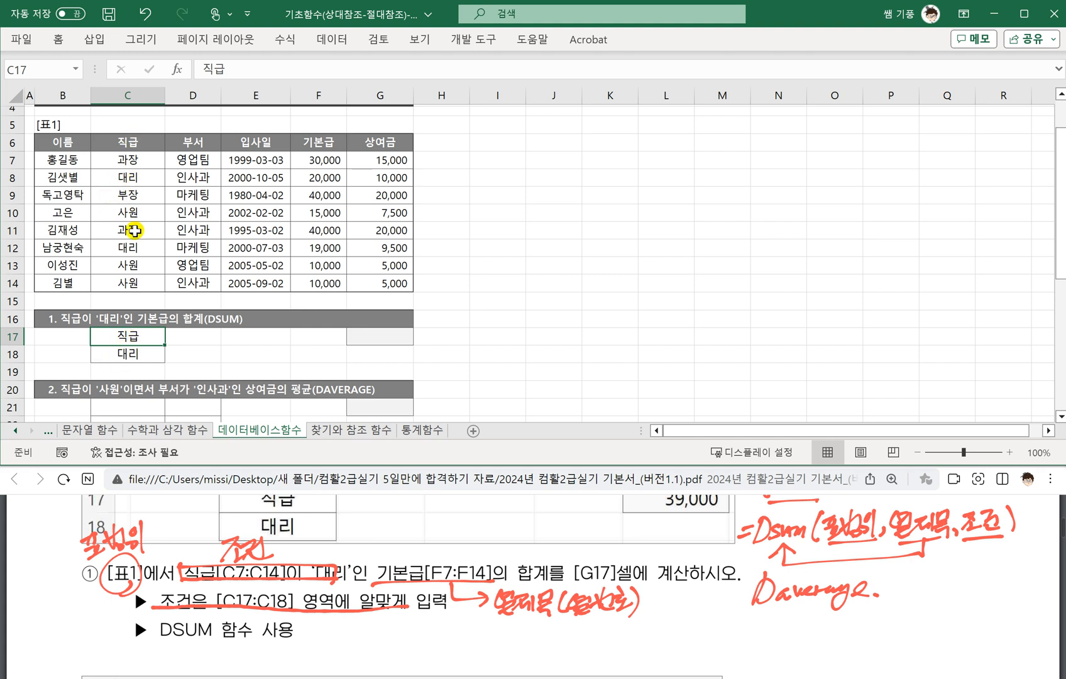
Start a formula in cell G17.
click(372, 337)
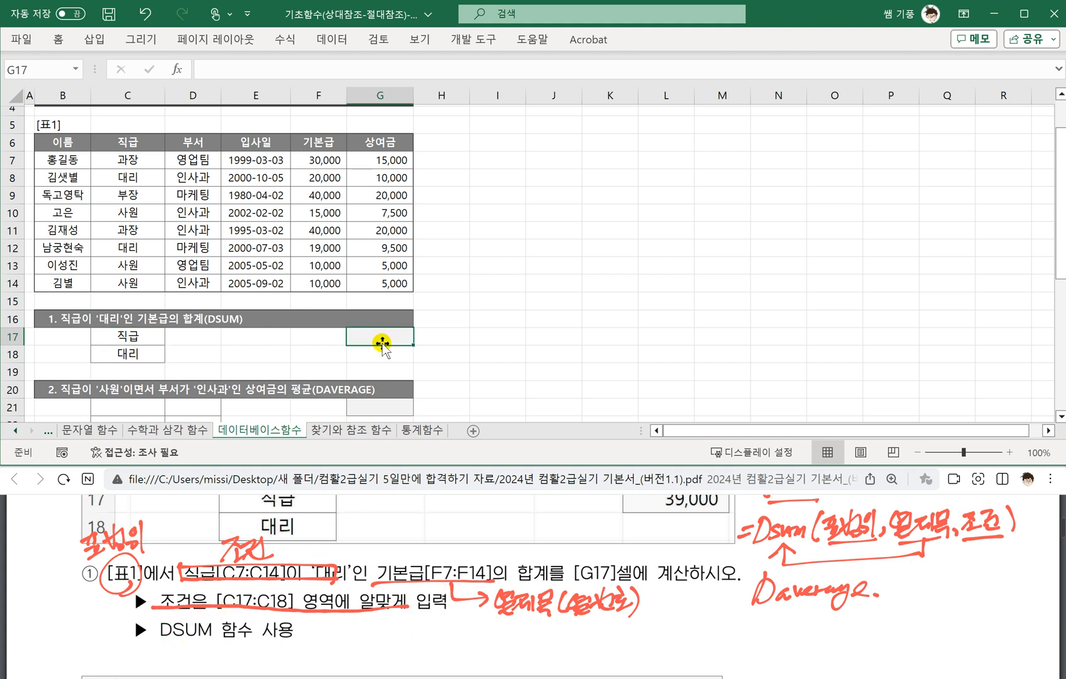
text(=)
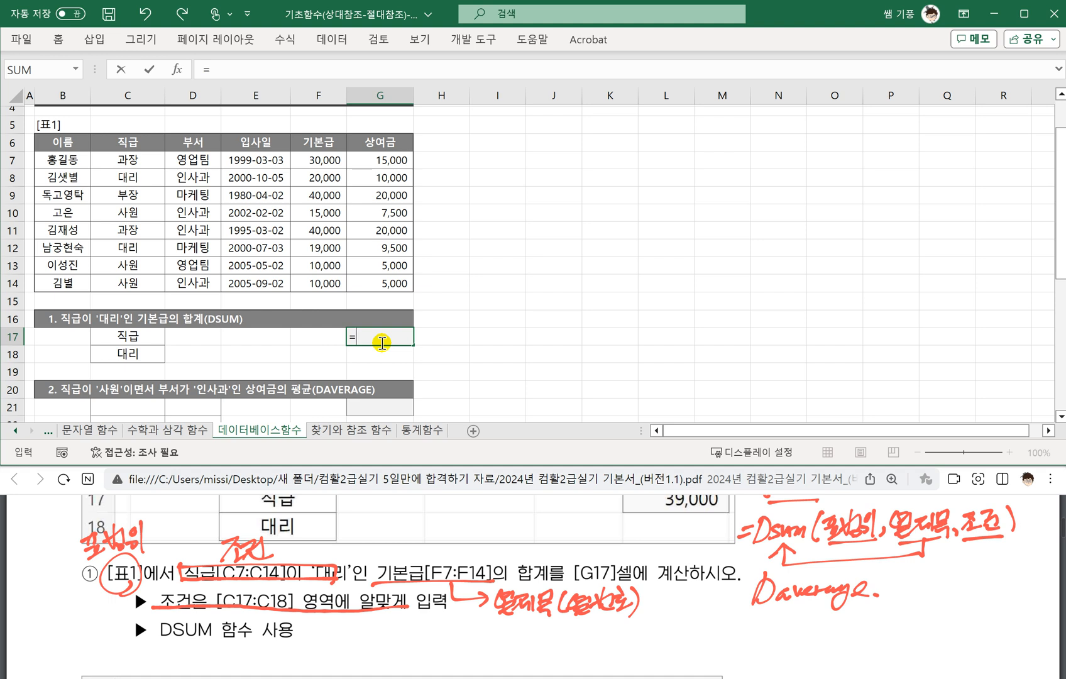
text(ㅇ)
text(sum()
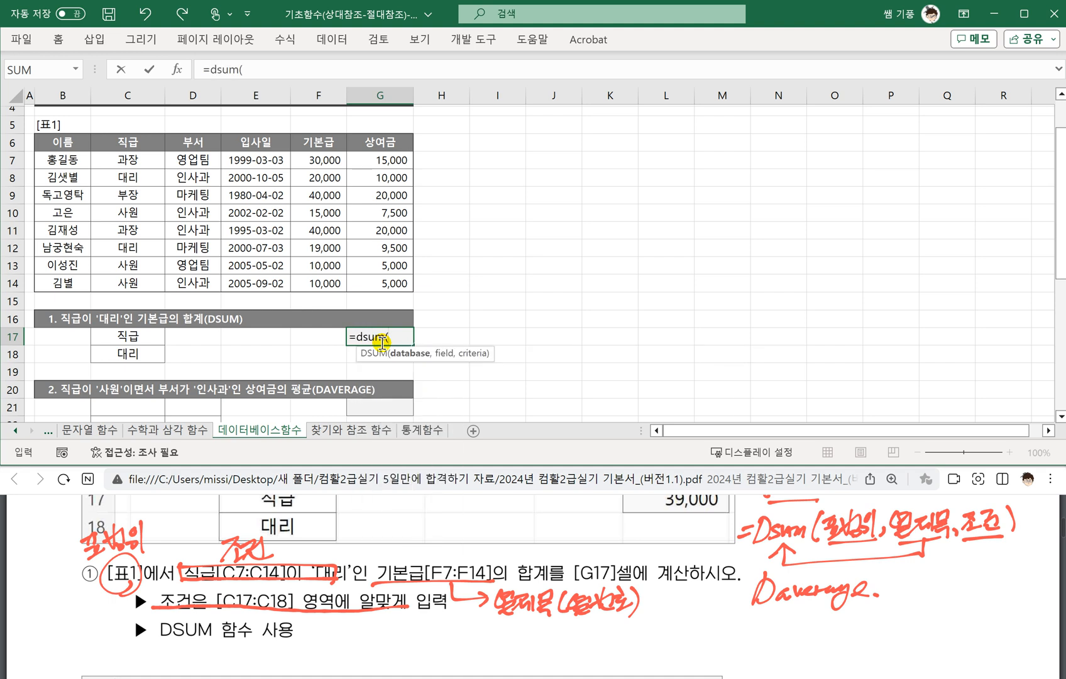
key(BackSpace)
key(BackSpace)
key(BackSpace)
key(BackSpace)
key(BackSpace)
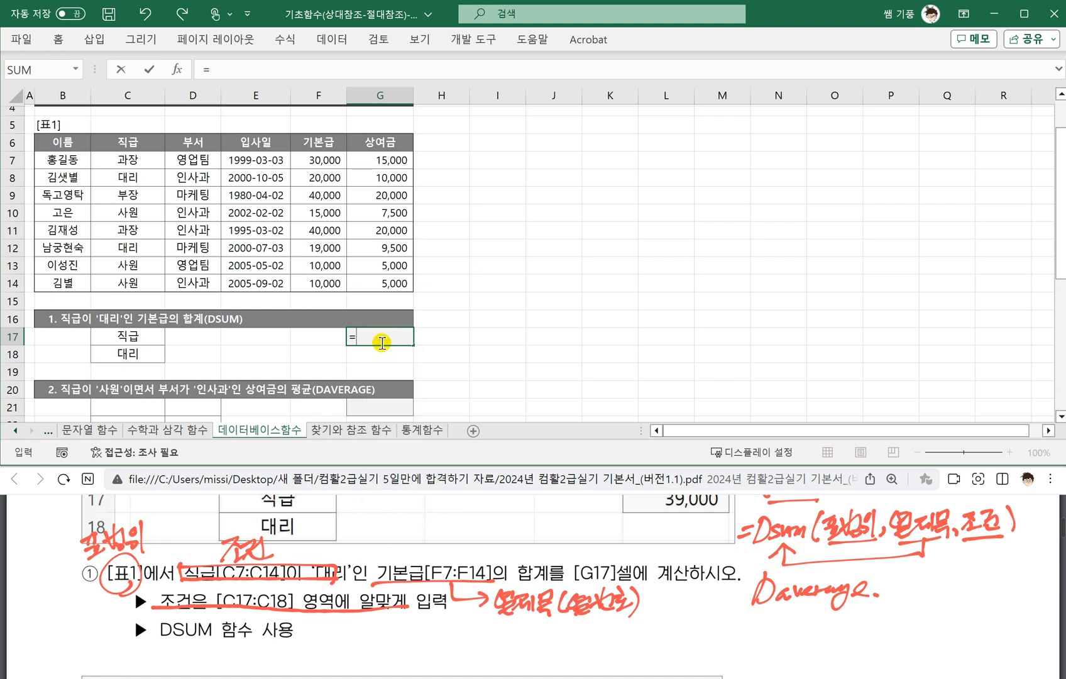
Complete the G17 formula as =DSUM(B6:G14,F6,C17:C18) to total 기본급 for employees whose 직급 is 대리, and reselect the cell.
text(DSUM)
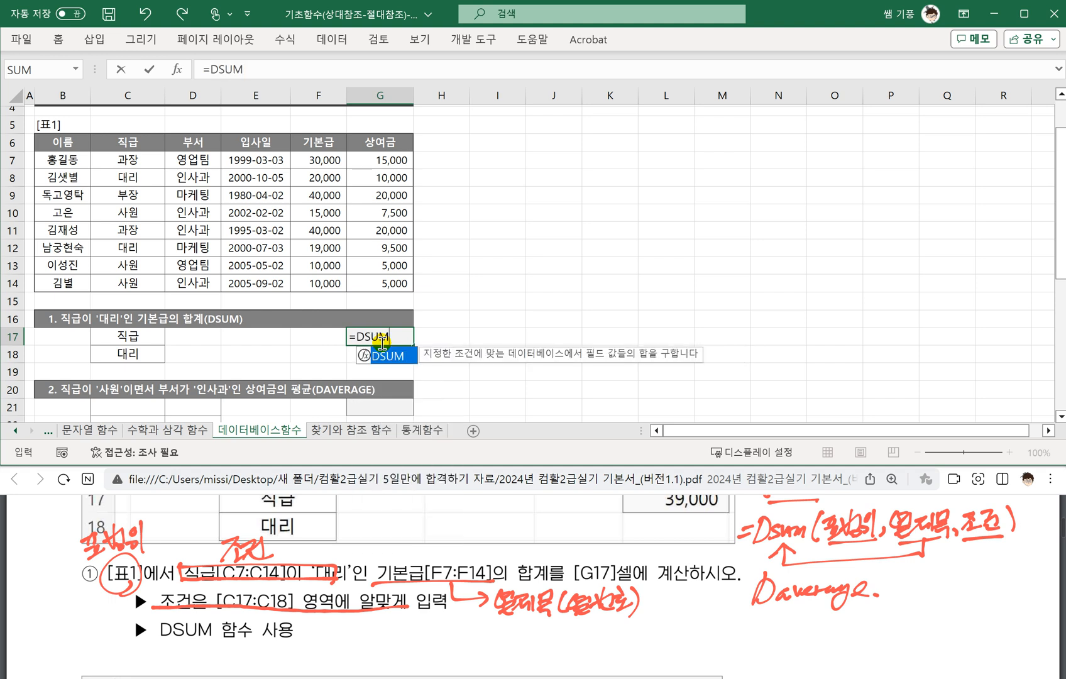
text(()
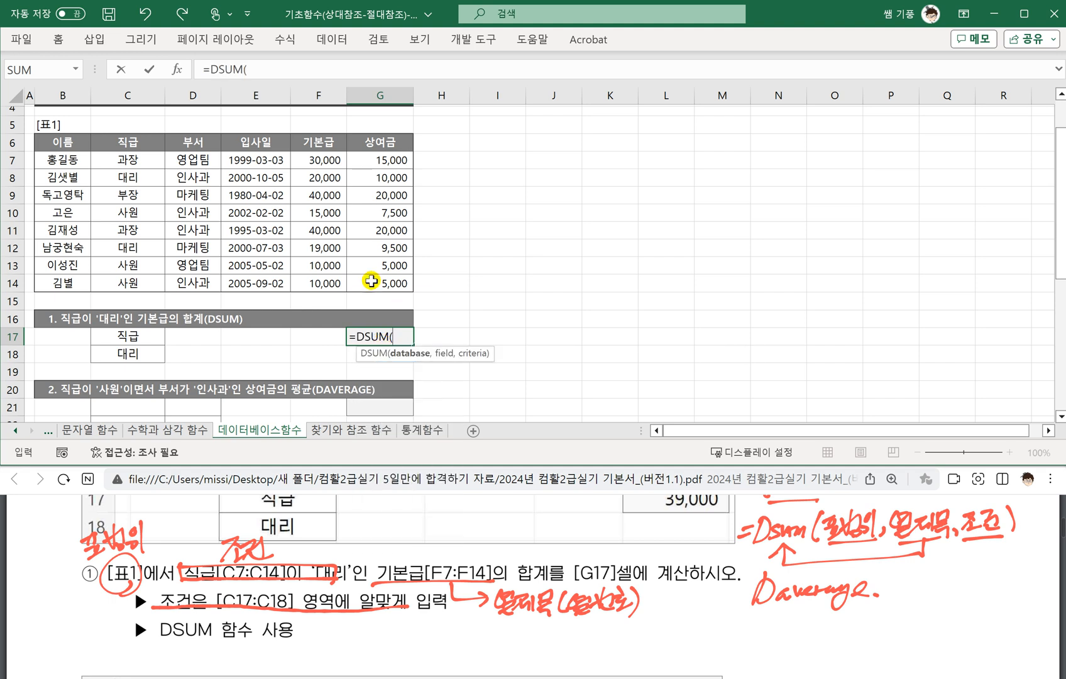
drag(53, 143, 391, 281)
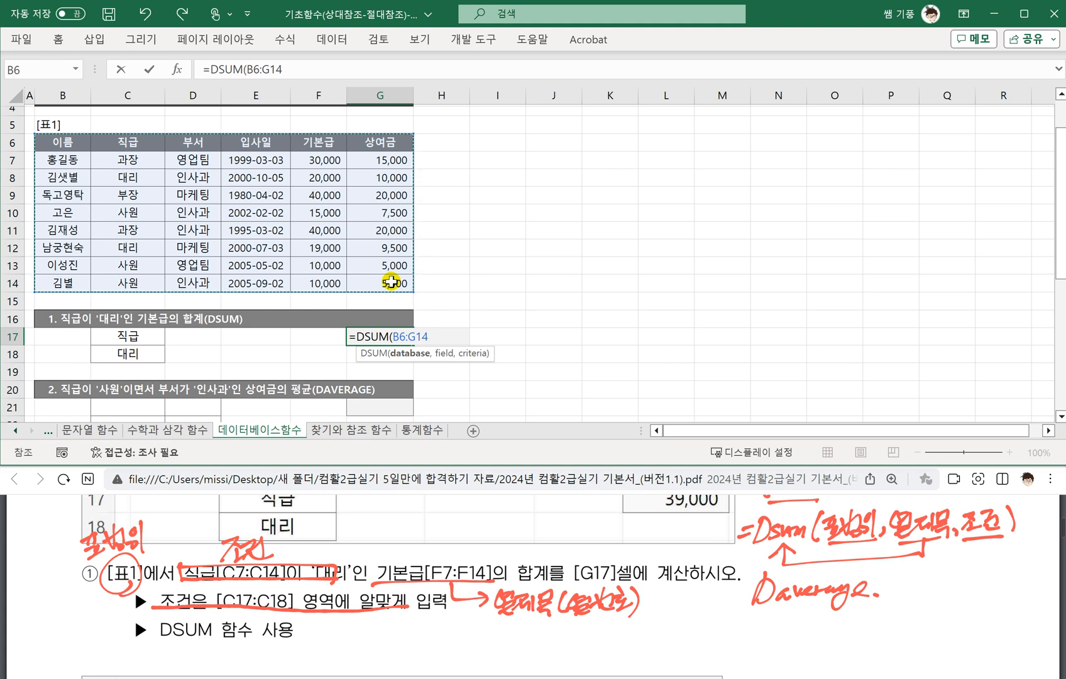
text(,)
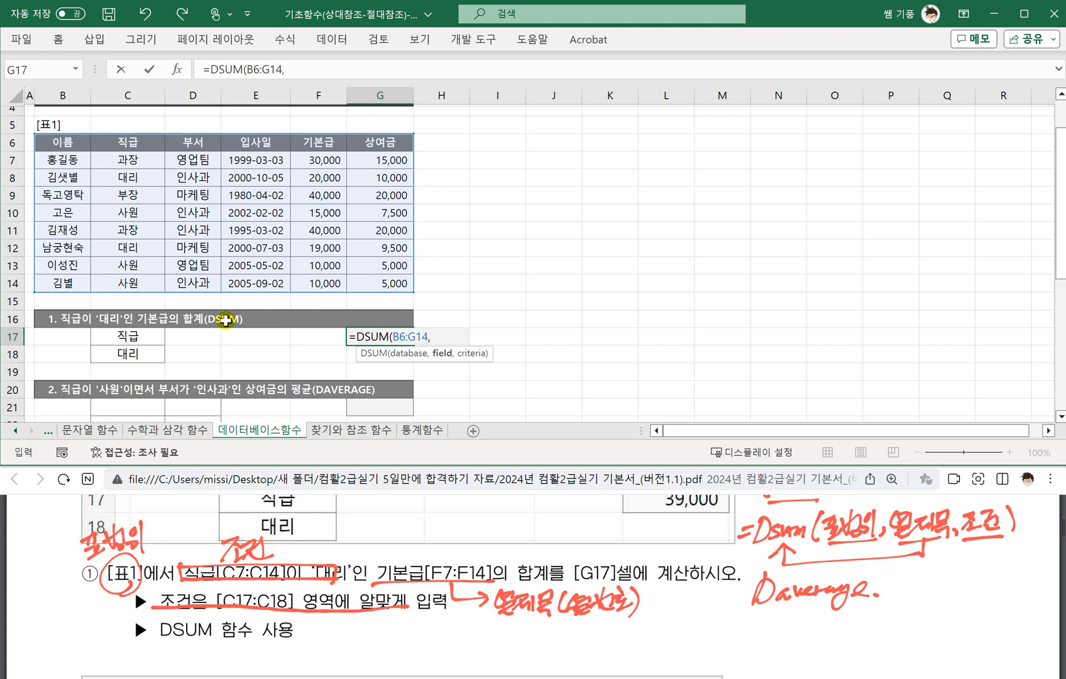
click(319, 140)
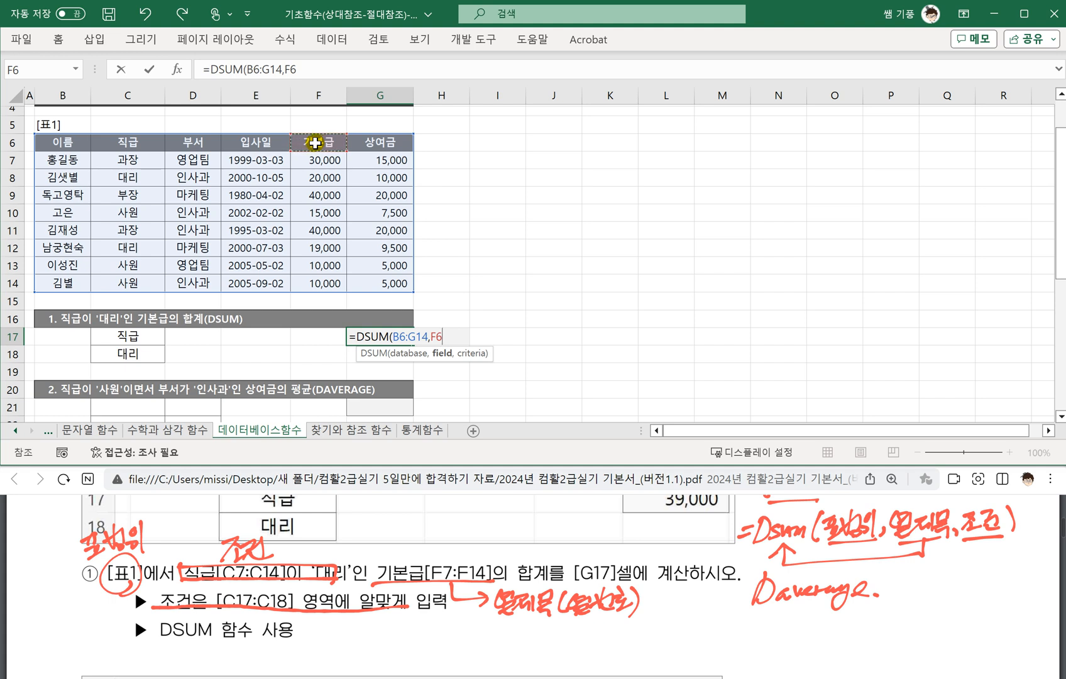
text(,)
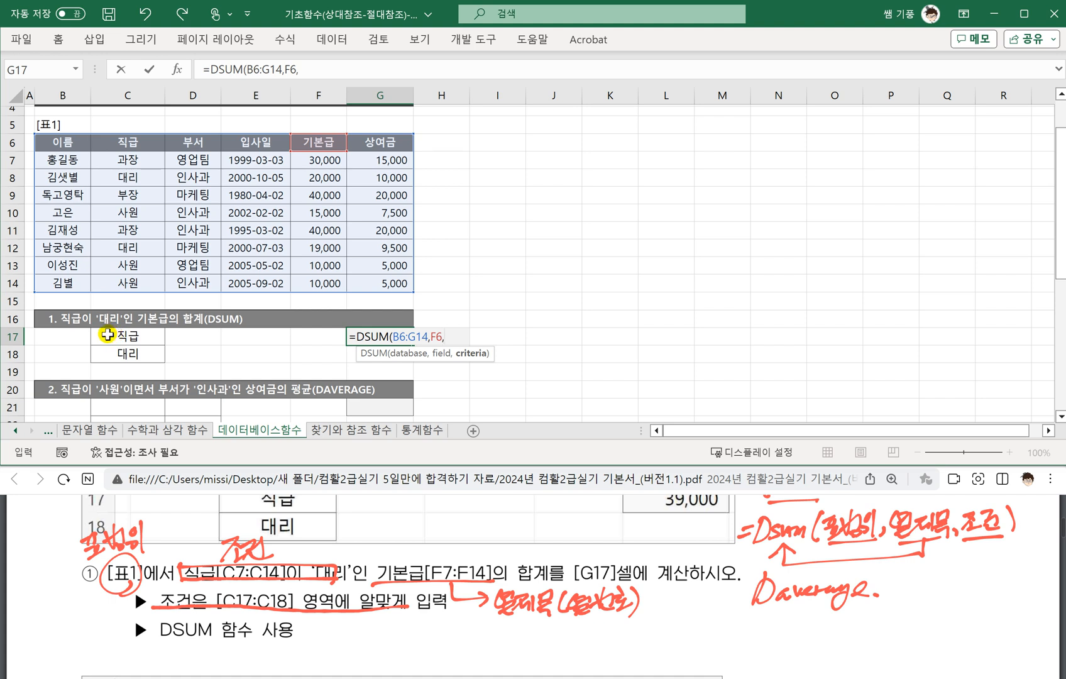
drag(112, 334, 107, 351)
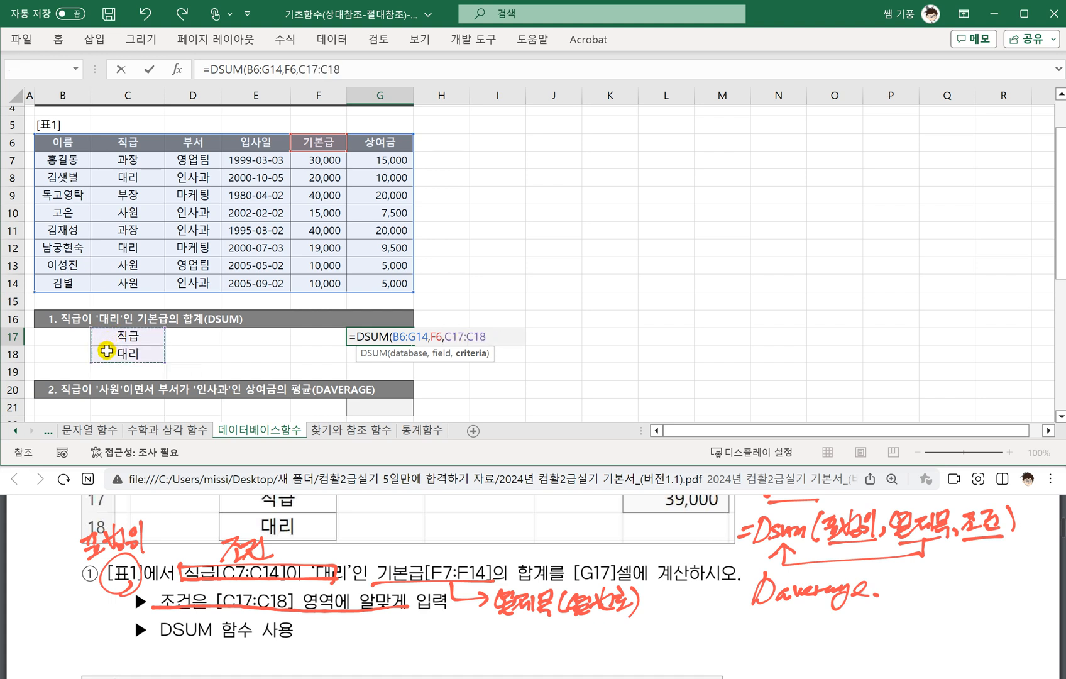
text())
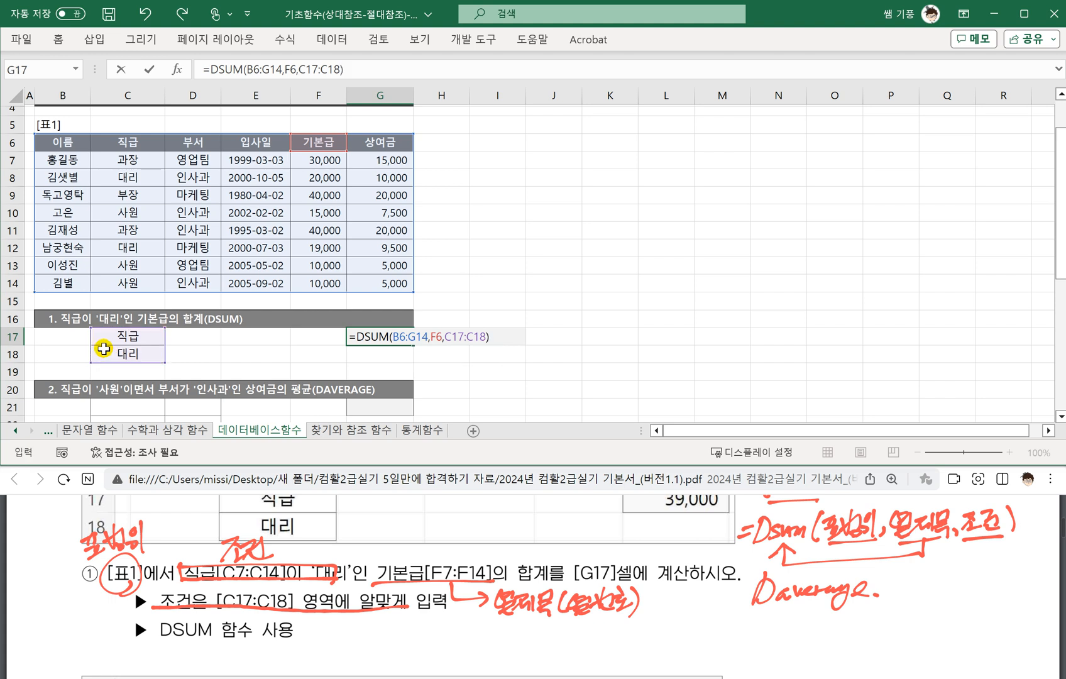
key(Return)
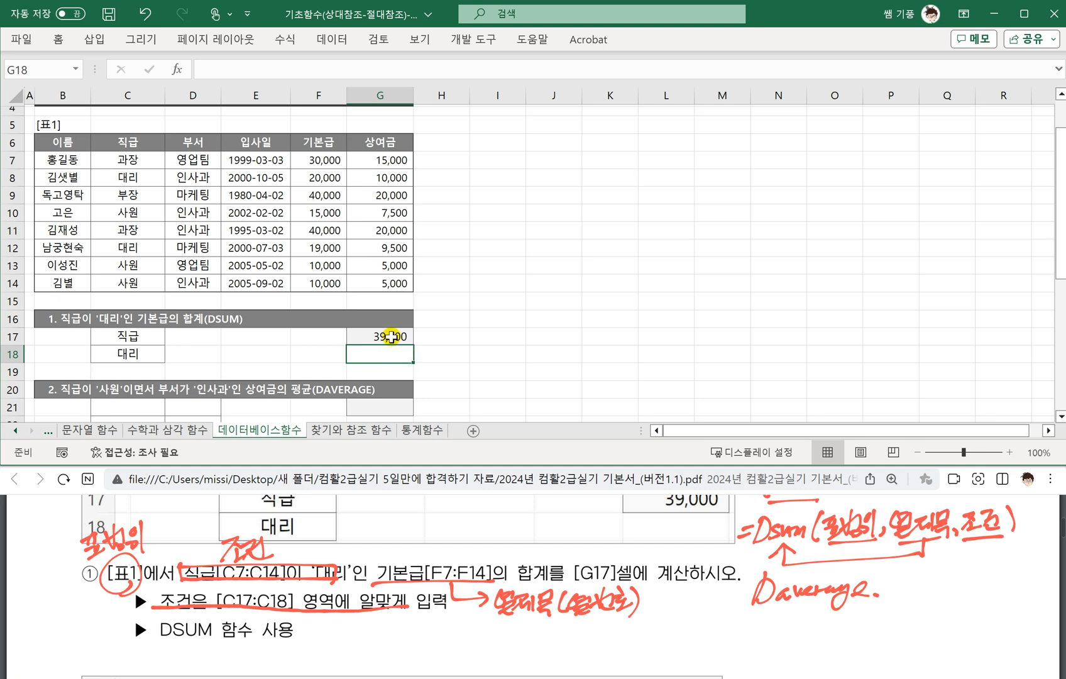
click(388, 335)
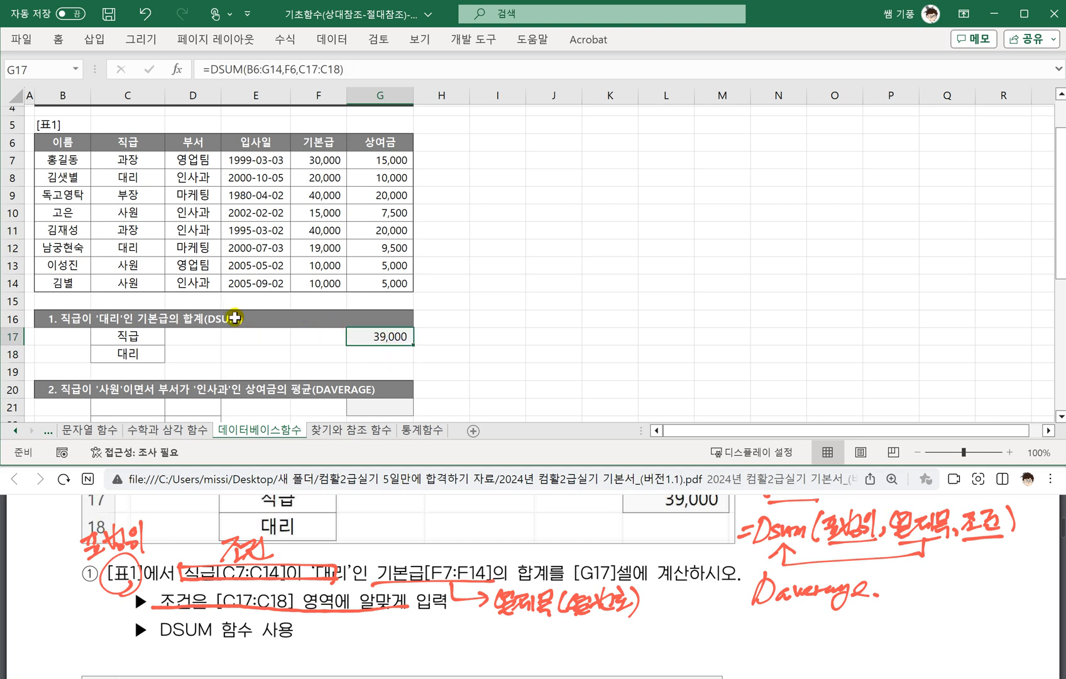
Review the criteria cells C17 and C18, and bring exercise ② into view in the PDF.
scroll(178, 318, down, 1)
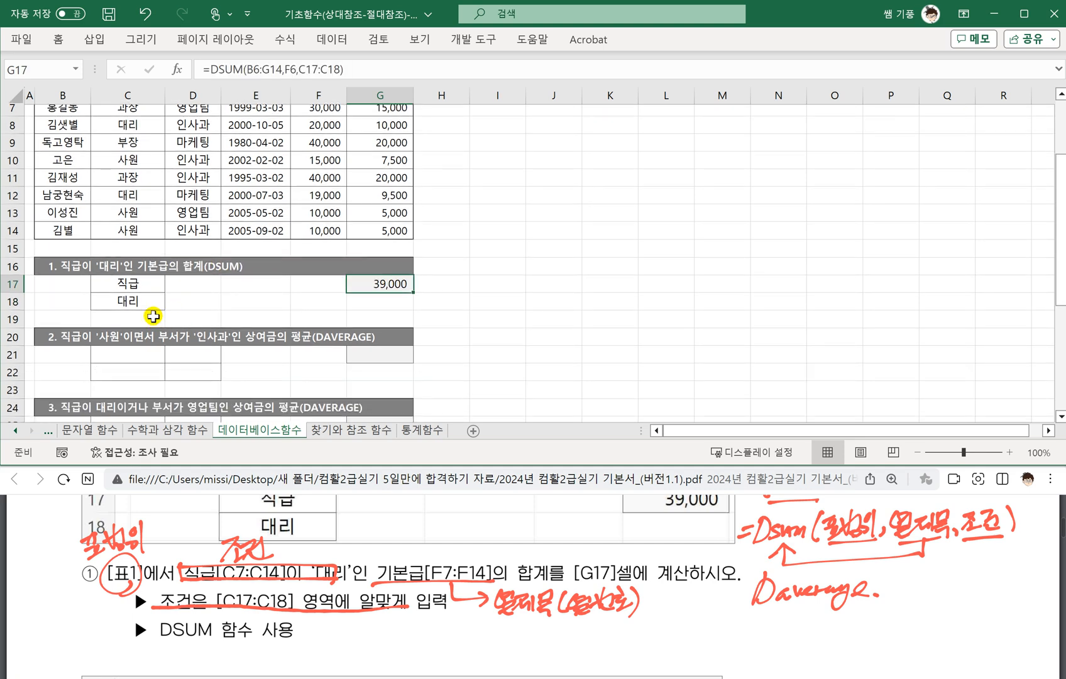
click(137, 286)
click(137, 297)
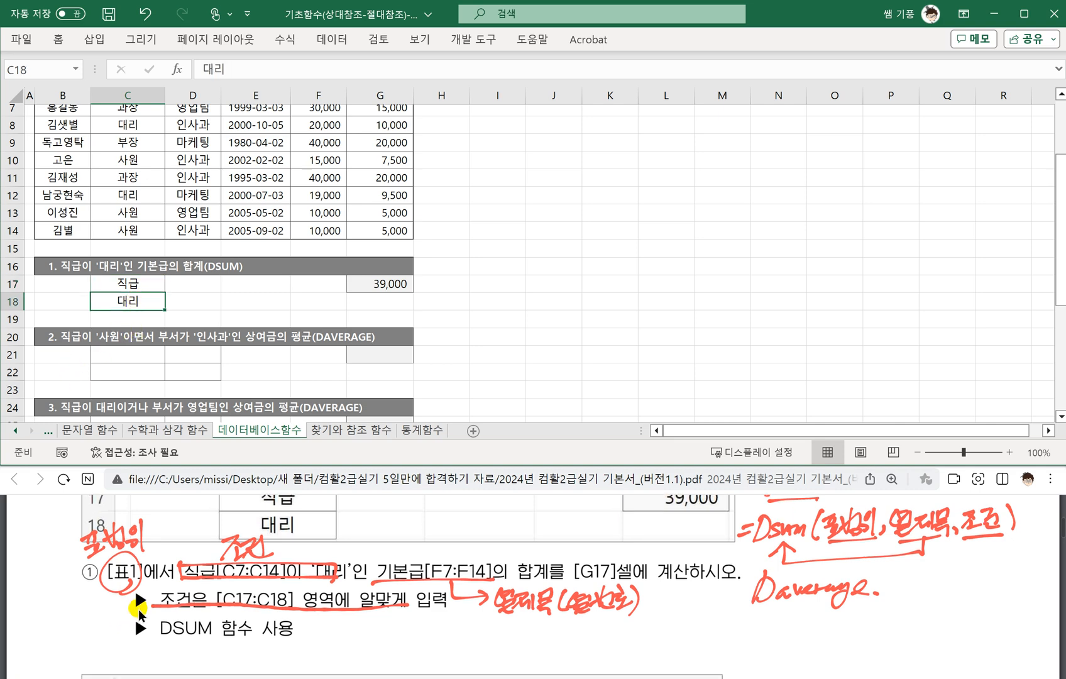
scroll(138, 607, down, 4)
scroll(138, 605, down, 1)
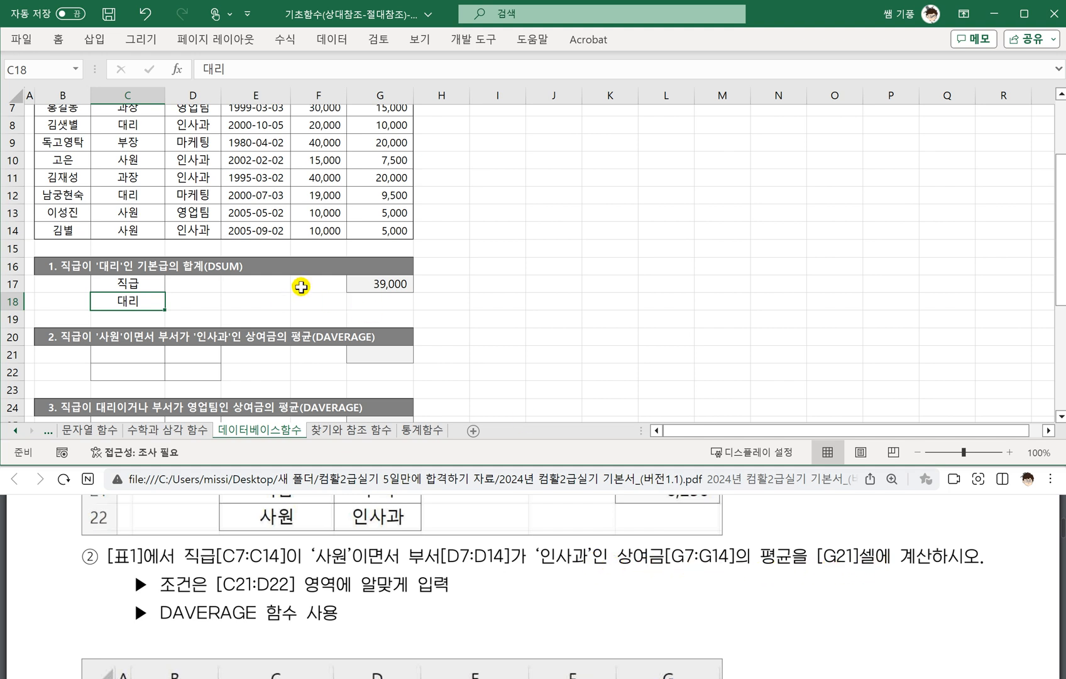
click(350, 299)
drag(373, 292, 382, 288)
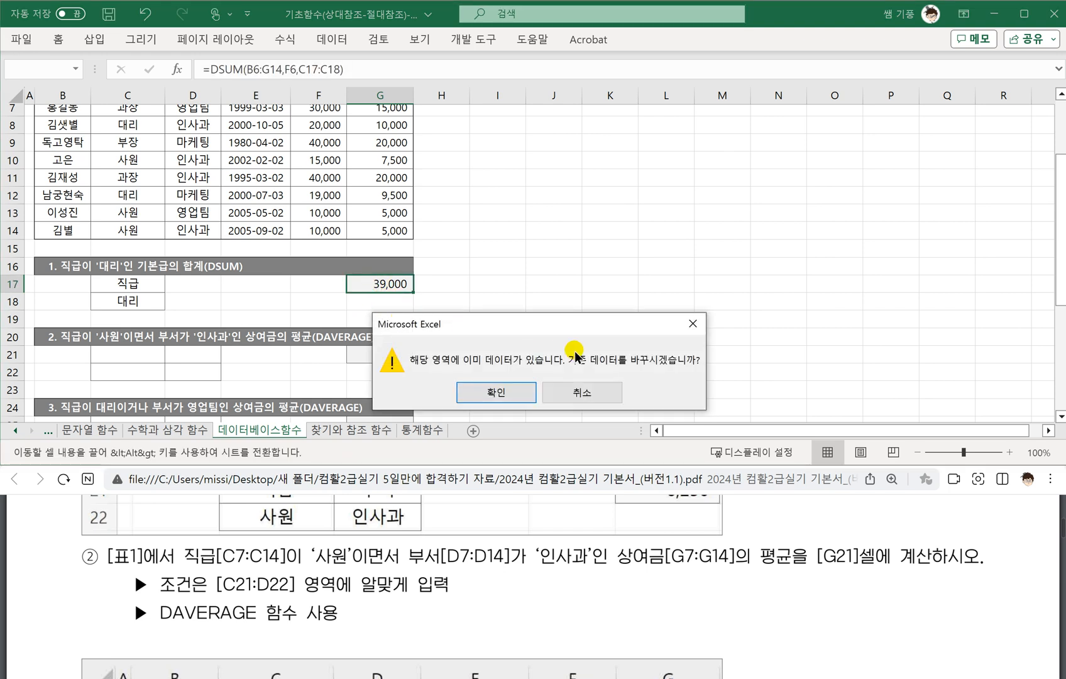
click(585, 391)
Replace the field argument F6 in the G17 DSUM formula with column number 5, giving =DSUM(B6:G14,5,C17:C18).
scroll(434, 330, up, 2)
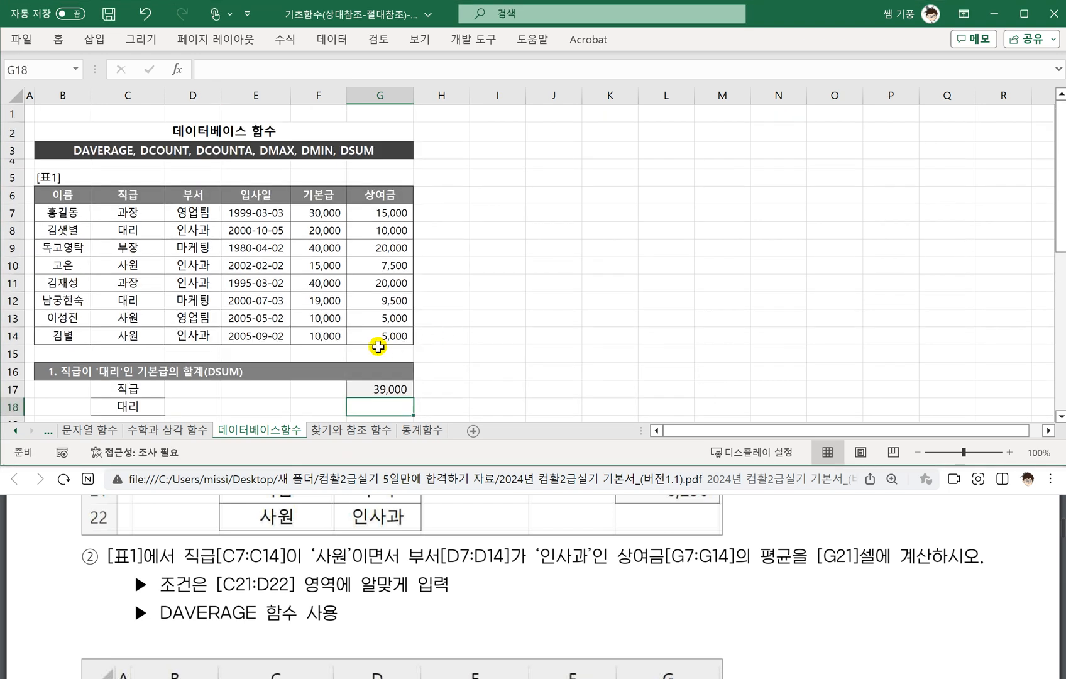
double_click(379, 388)
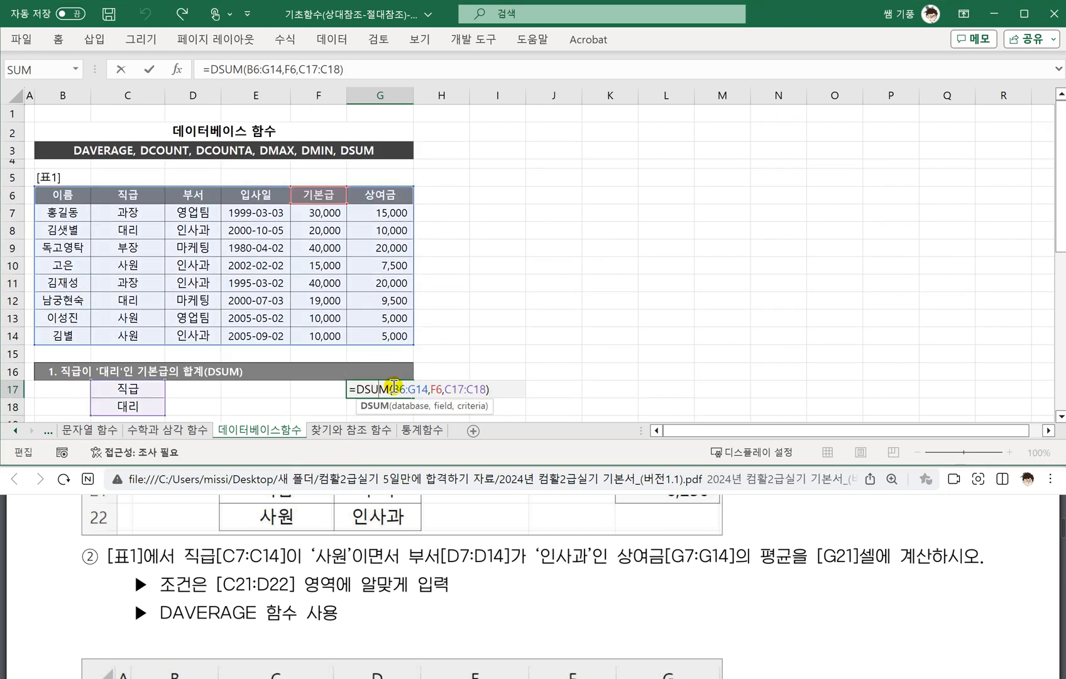
double_click(435, 389)
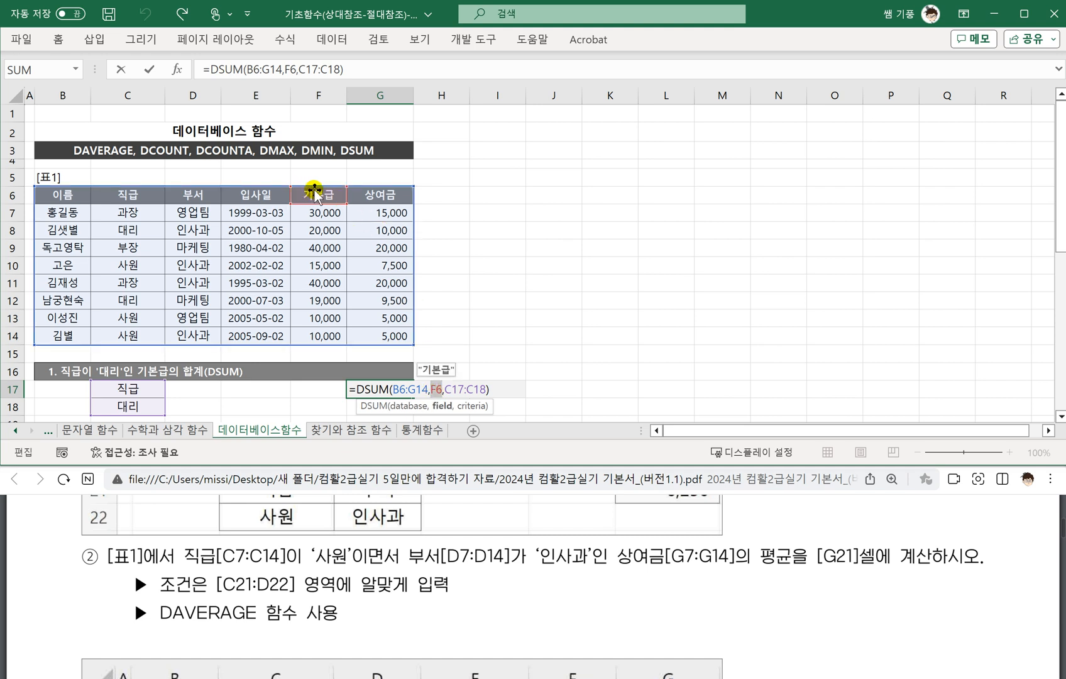
key(BackSpace)
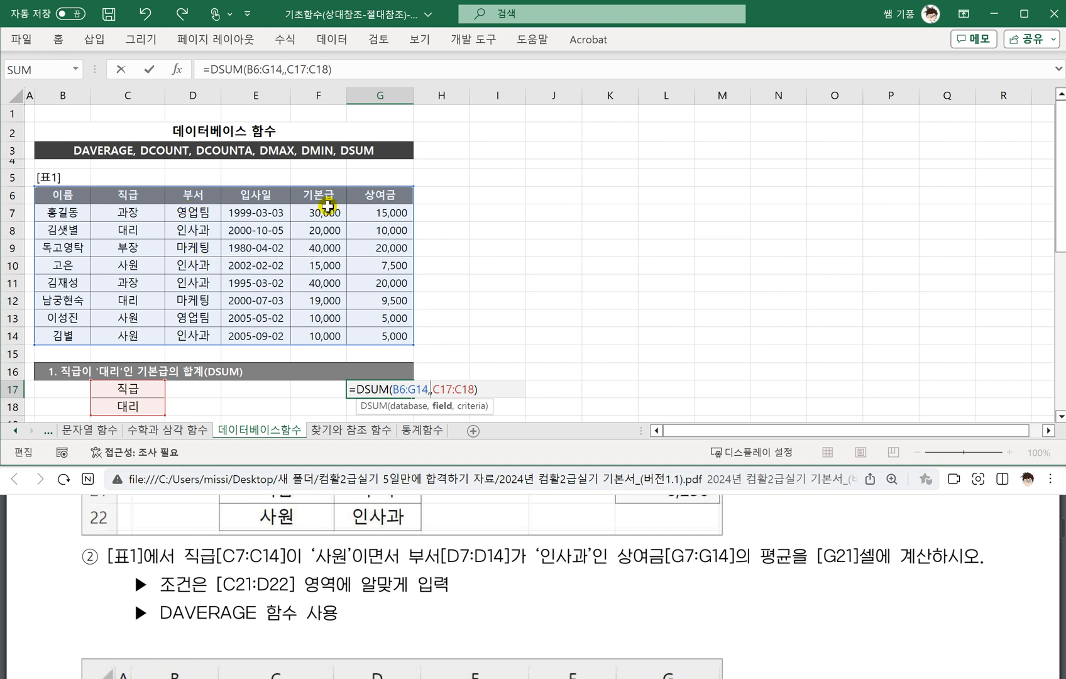
text(5)
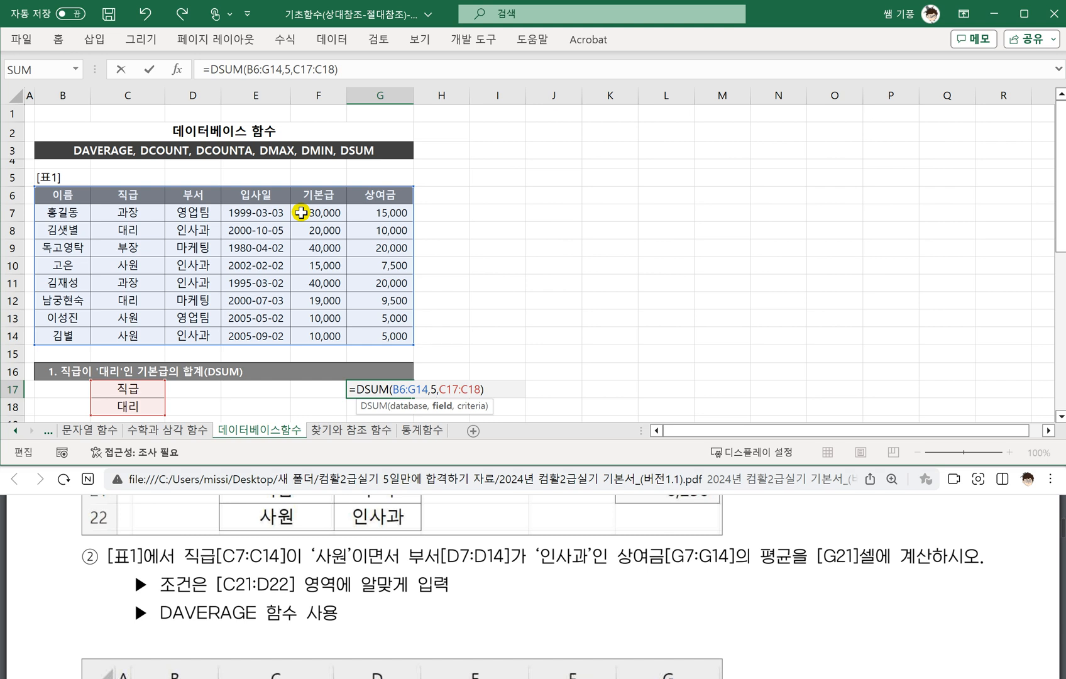
key(Return)
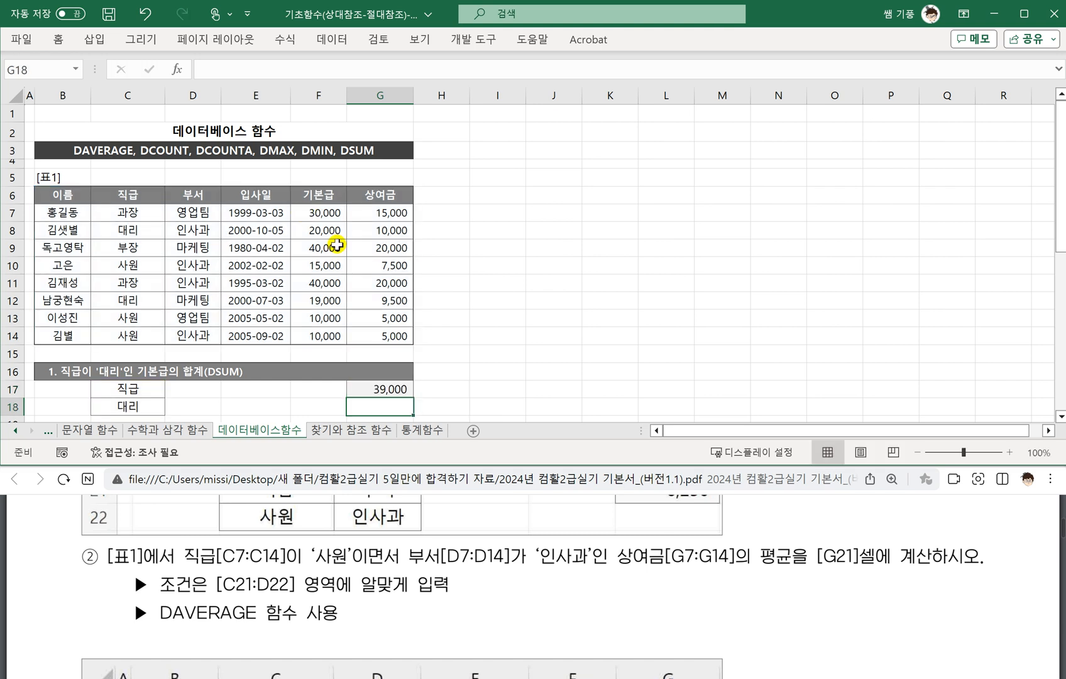
Circle [표1] in exercise ② of the PDF and handwrite the label "표범위" above it.
scroll(321, 321, down, 1)
scroll(321, 321, down, 2)
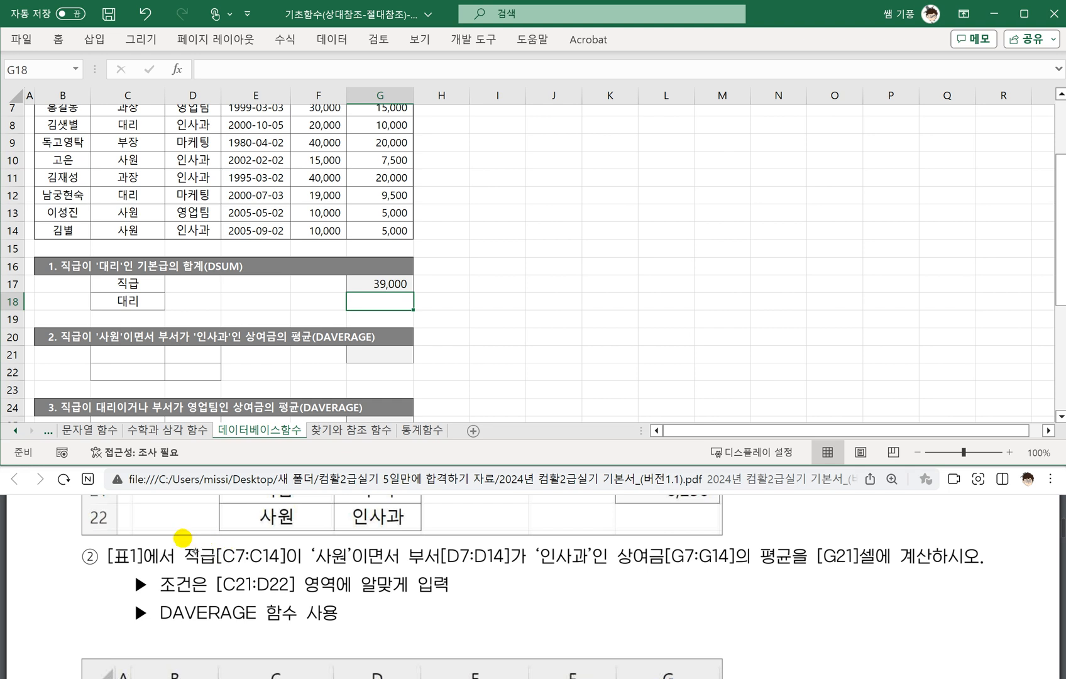
click(182, 538)
drag(115, 568, 131, 573)
mouse_move(85, 522)
mouse_down()
mouse_move(99, 514)
mouse_move(91, 532)
mouse_up()
mouse_move(82, 534)
mouse_down()
mouse_move(100, 529)
mouse_move(94, 540)
mouse_up()
drag(85, 543, 109, 533)
mouse_move(114, 508)
mouse_down()
mouse_move(114, 535)
mouse_move(121, 520)
mouse_up()
drag(124, 513, 123, 530)
drag(119, 528, 124, 527)
mouse_move(132, 511)
mouse_down()
mouse_move(128, 519)
mouse_move(134, 513)
mouse_up()
mouse_move(126, 532)
mouse_down()
mouse_move(137, 523)
mouse_move(139, 537)
mouse_up()
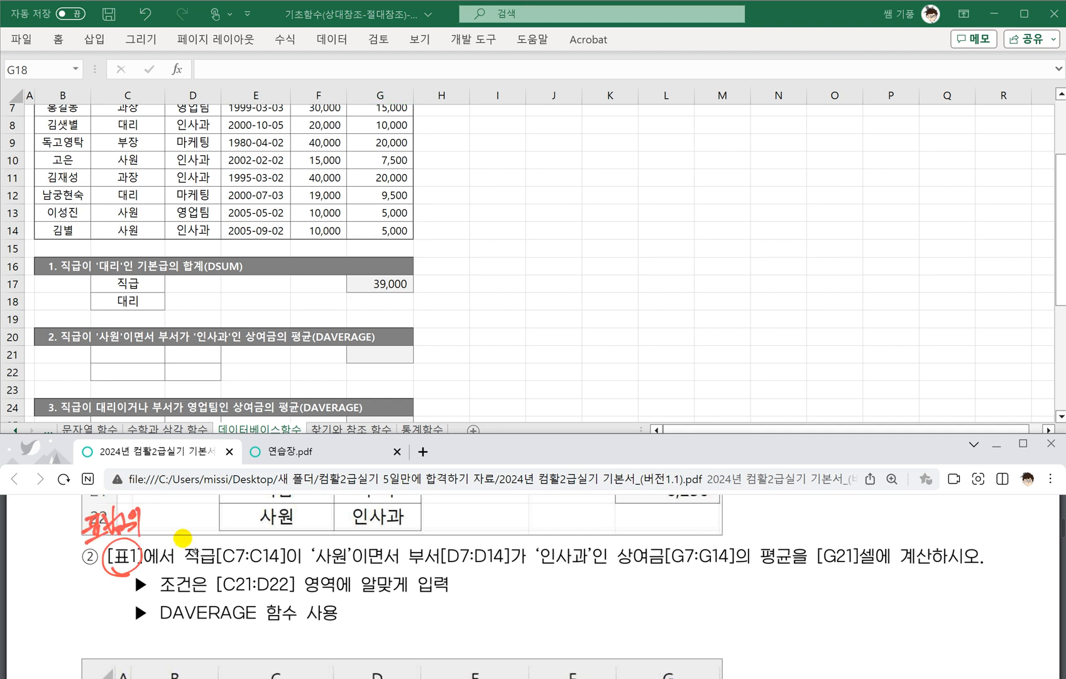
Underline the 직급 '사원' and 부서 '인사과' conditions, circle 서 with the note "and", and label the phrase "조건".
drag(181, 569, 594, 564)
mouse_move(392, 540)
mouse_down()
mouse_move(398, 589)
mouse_move(430, 591)
mouse_up()
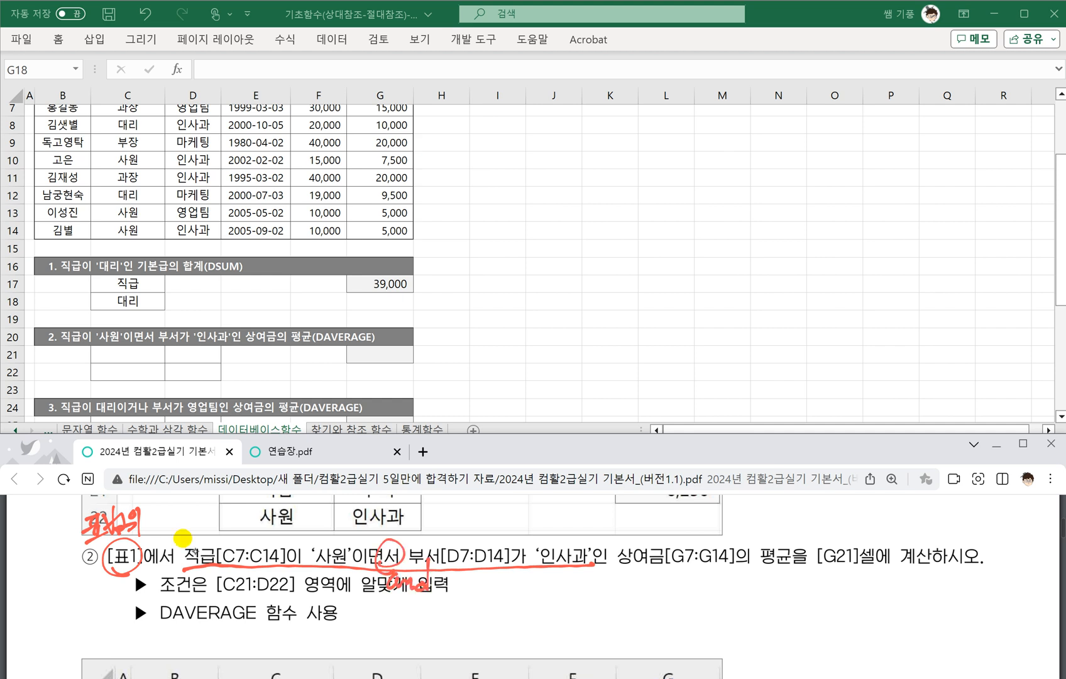
mouse_move(353, 520)
mouse_down()
mouse_move(364, 519)
mouse_move(356, 537)
mouse_up()
drag(362, 523, 403, 538)
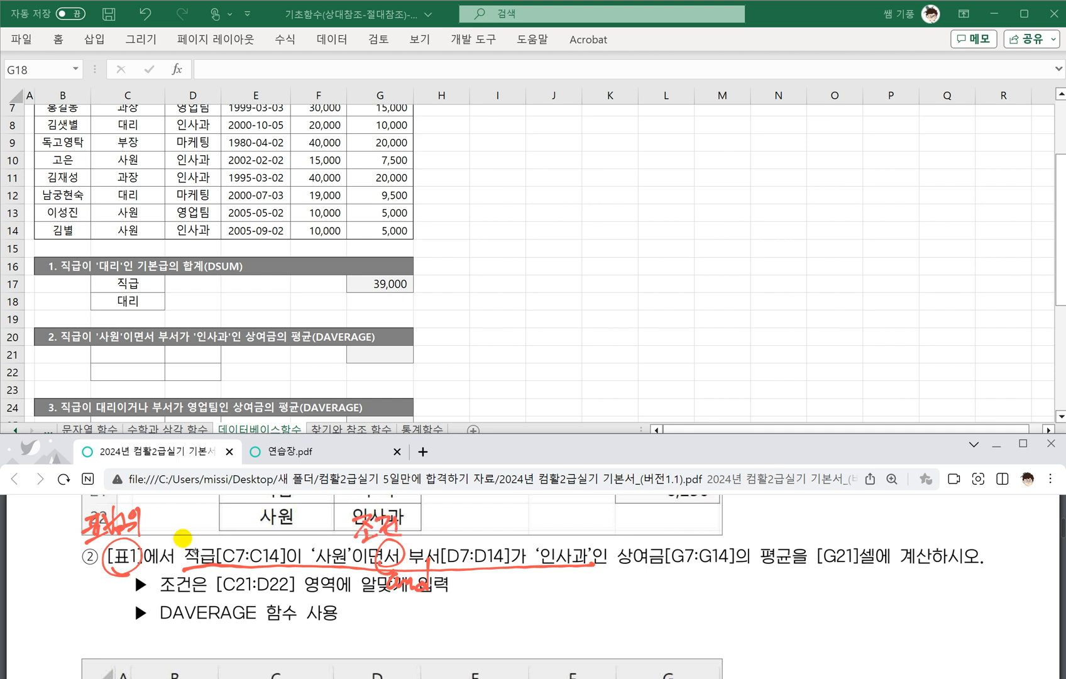
Underline 상여금[G7:G14] with the label "열제목(열번호)", and circle 평균 with an arrow to the note "Daverage".
drag(666, 566, 778, 567)
click(628, 577)
drag(642, 573, 631, 591)
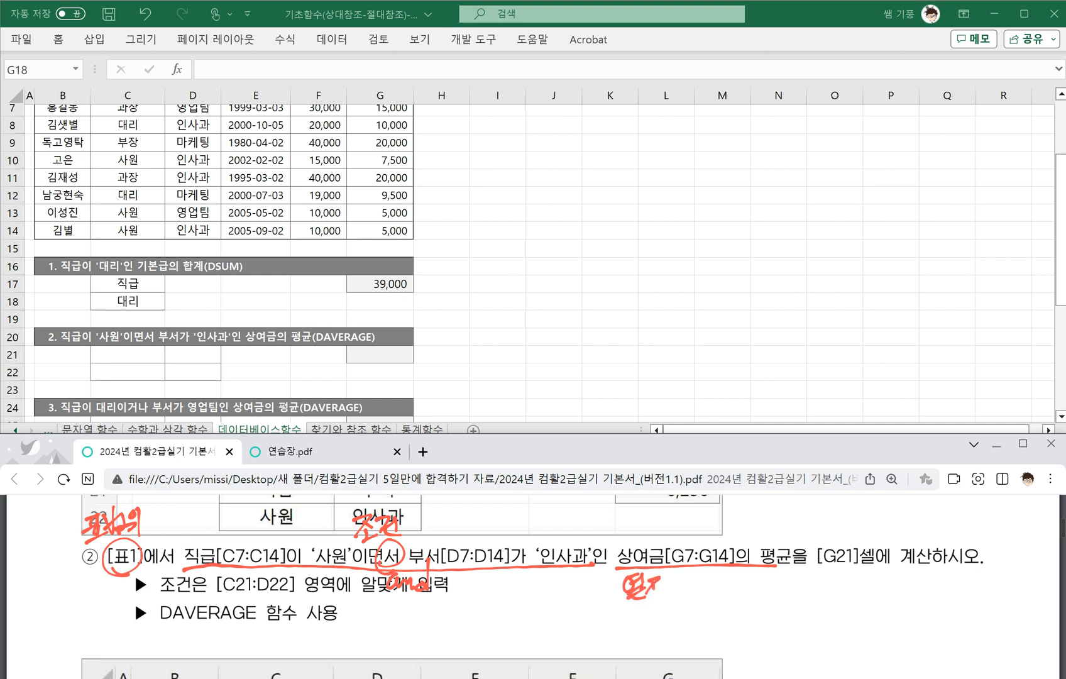
drag(670, 587, 681, 586)
mouse_move(668, 592)
mouse_down()
mouse_move(684, 590)
mouse_move(682, 599)
mouse_up()
mouse_move(697, 575)
mouse_down()
mouse_move(693, 597)
mouse_move(702, 580)
mouse_up()
drag(706, 580, 716, 586)
drag(700, 588, 729, 597)
drag(726, 574, 748, 596)
mouse_move(753, 579)
mouse_down()
mouse_move(756, 599)
mouse_move(754, 572)
mouse_move(808, 594)
mouse_move(925, 597)
mouse_up()
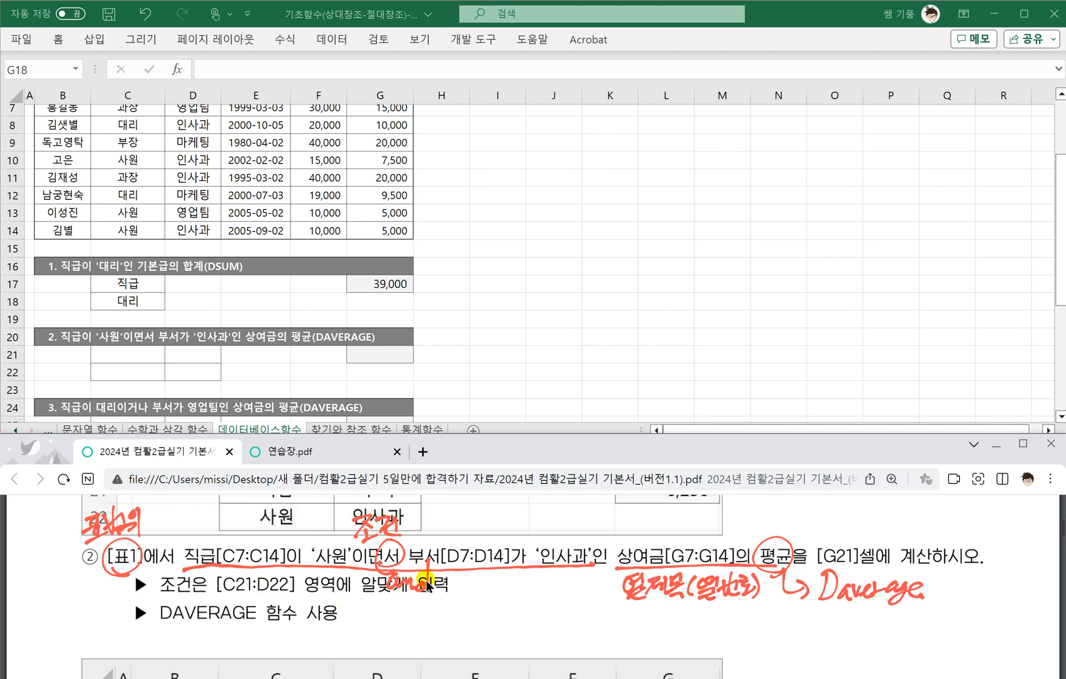
Switch to the Excel worksheet and enter the criteria heading 직급 in C21 and the value 사원 in C22.
click(123, 356)
click(121, 356)
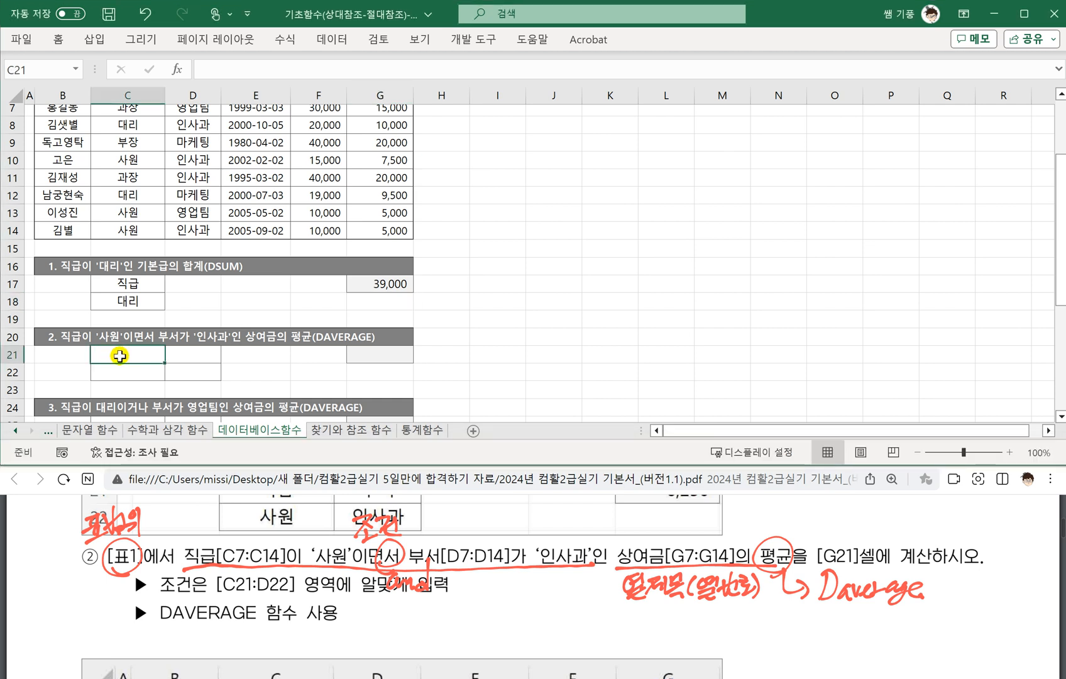
text(W)
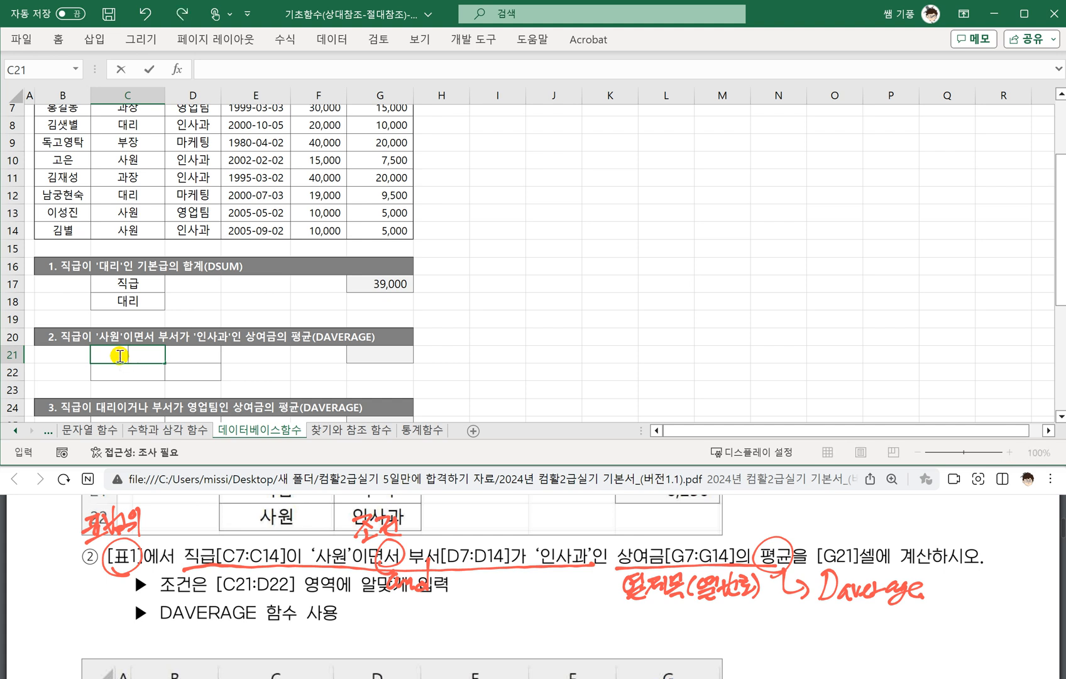
text(직급)
key(Return)
text(사)
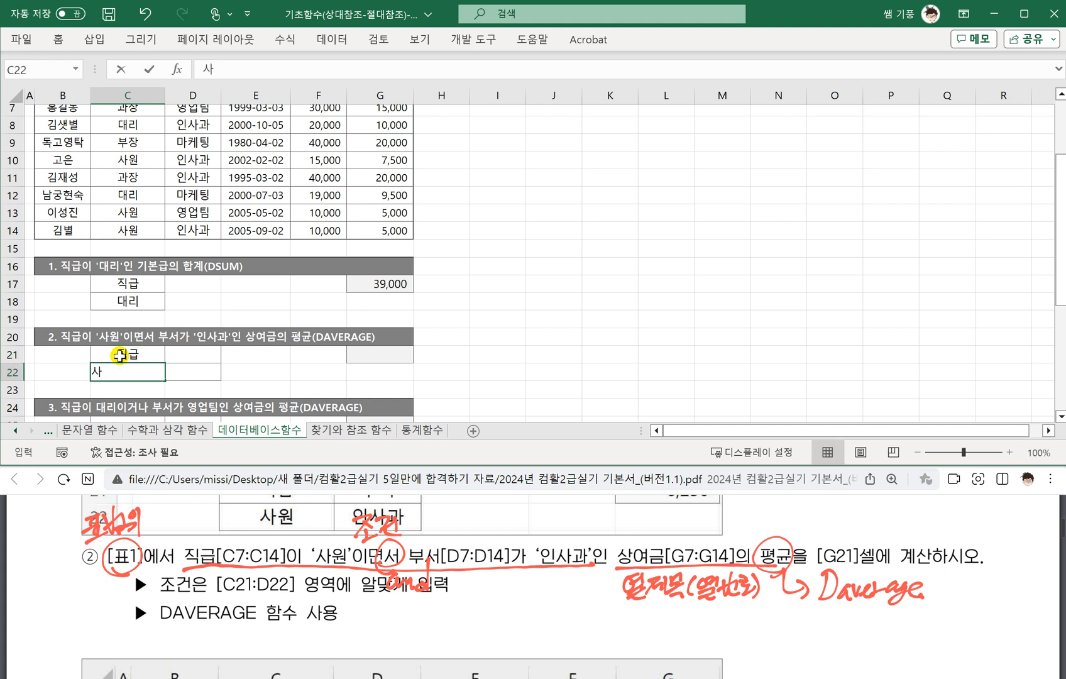
text(원)
key(Tab)
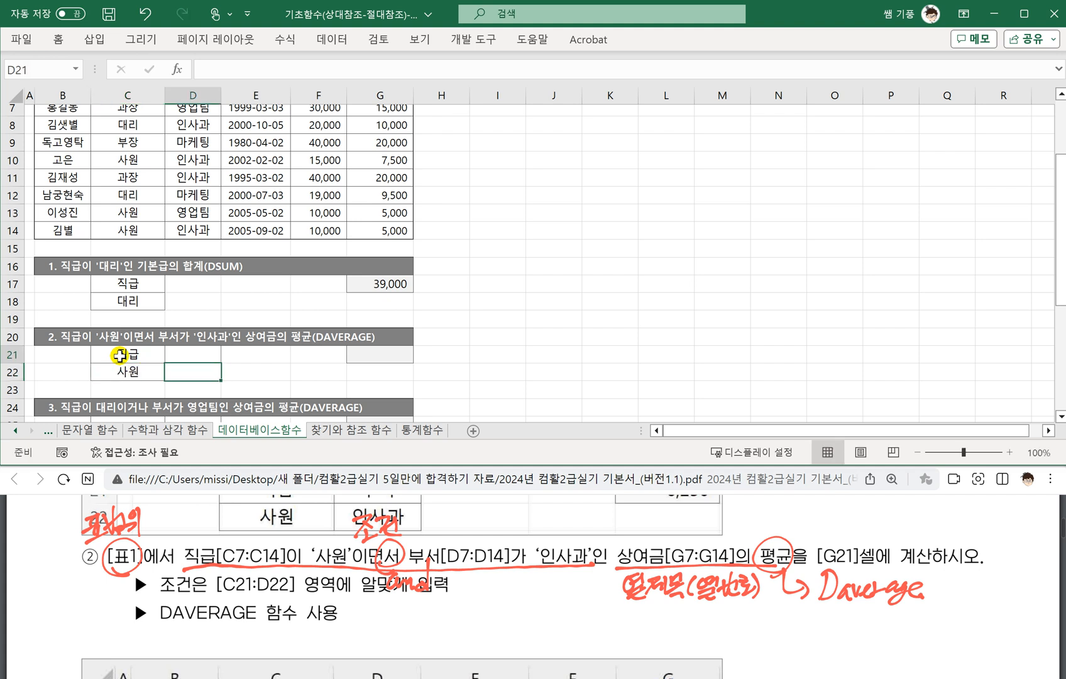
Enter the second criteria heading 부서 in D21 and the value 인사과 in D22.
key(Up)
text(부서)
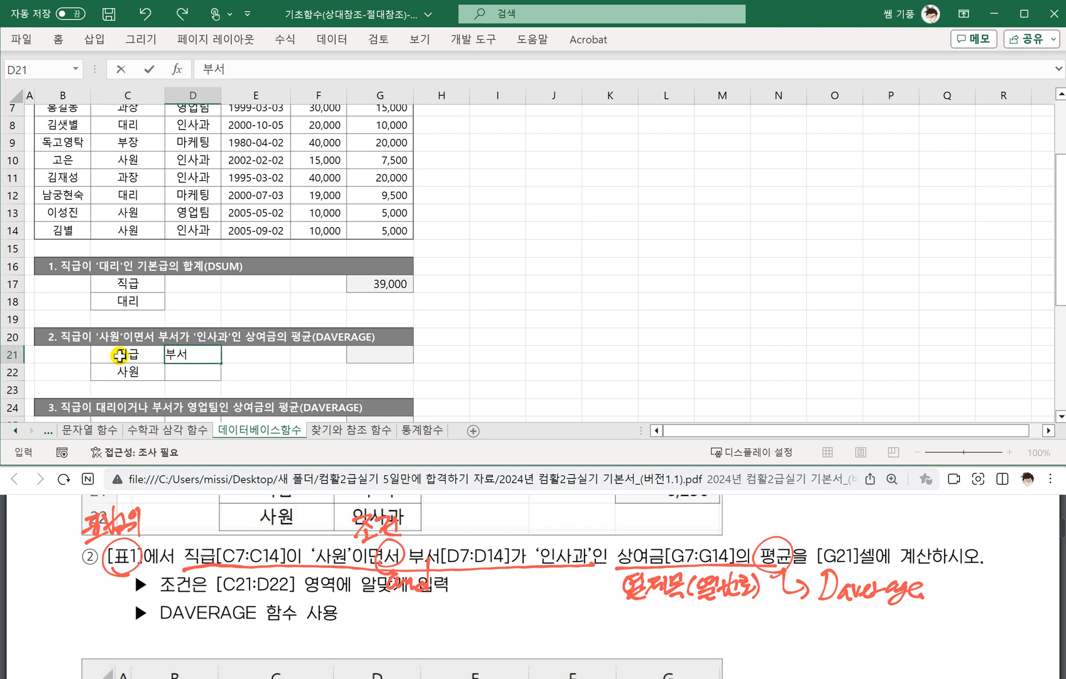
key(Return)
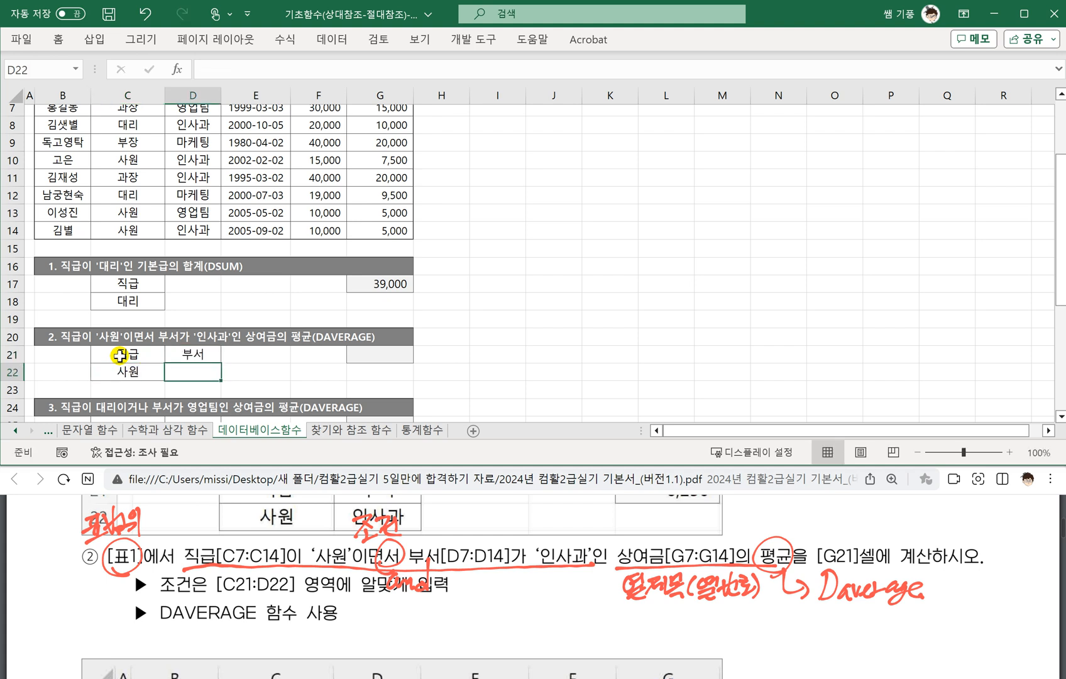
text(인사고ㅏ)
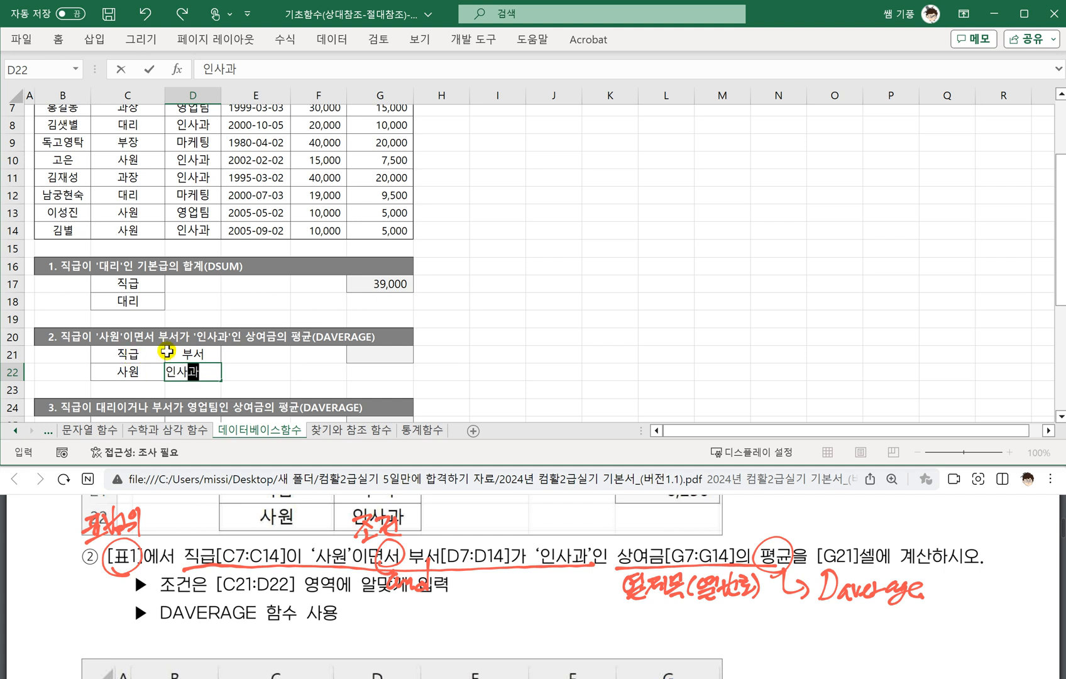
click(235, 369)
Select the criteria values in C22:D22, and move 인사과 from D22 down to D23 and back to D22.
drag(102, 369, 179, 369)
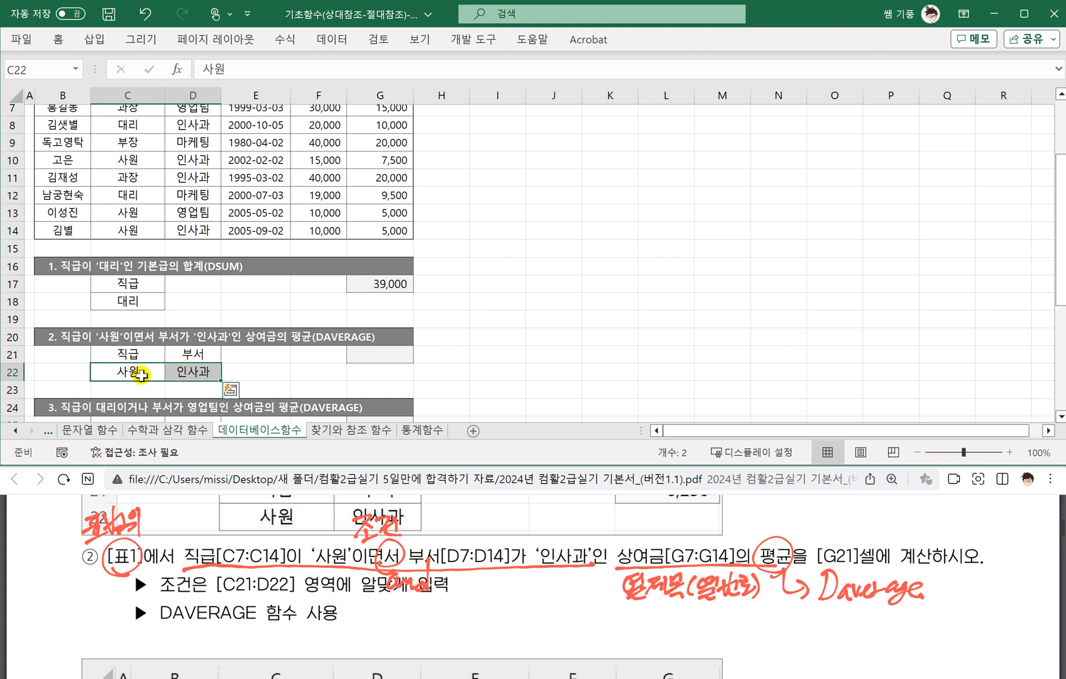
click(190, 372)
click(190, 372)
drag(197, 378, 197, 394)
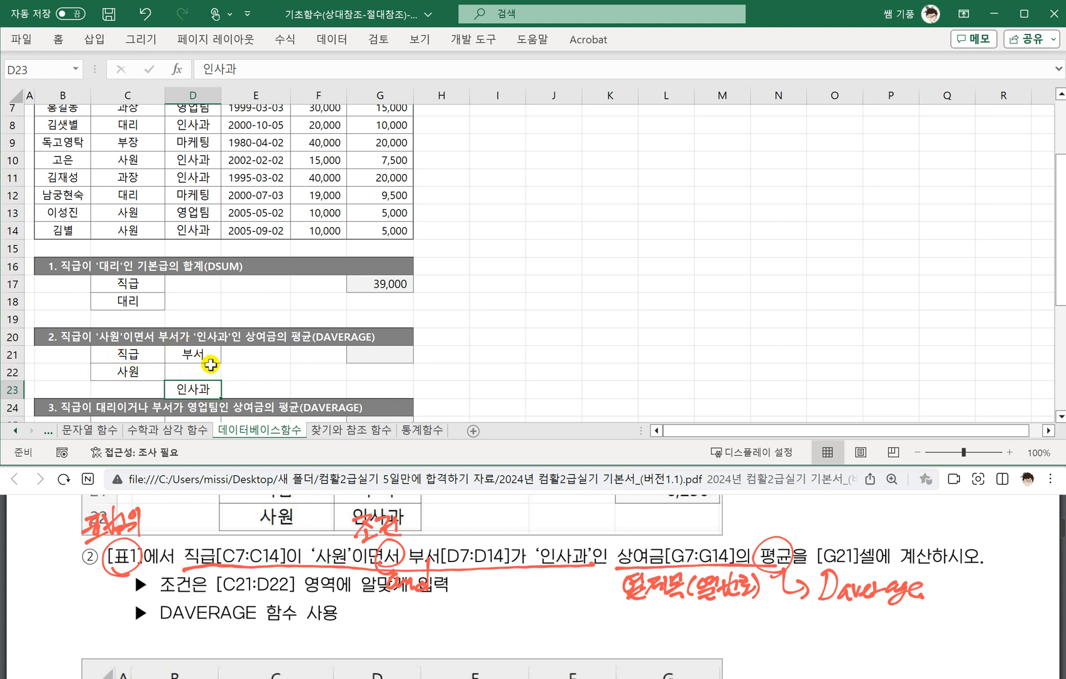
drag(211, 380, 211, 365)
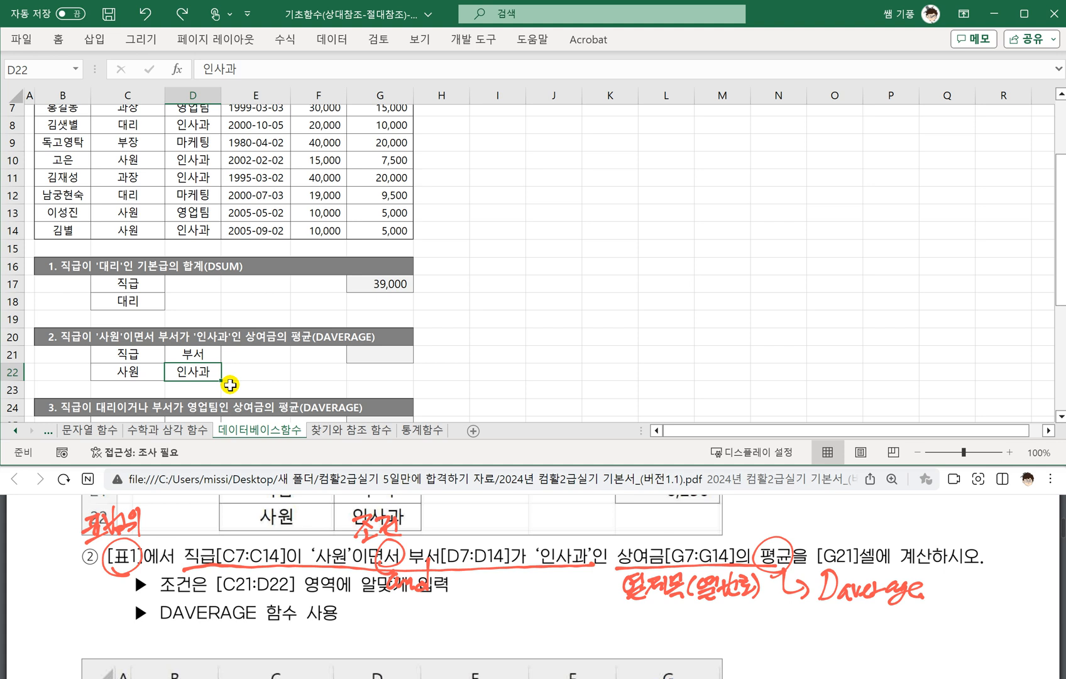
Start a DAVERAGE formula in G21 with the table range B6:G14, including its headings, as the database argument.
click(368, 355)
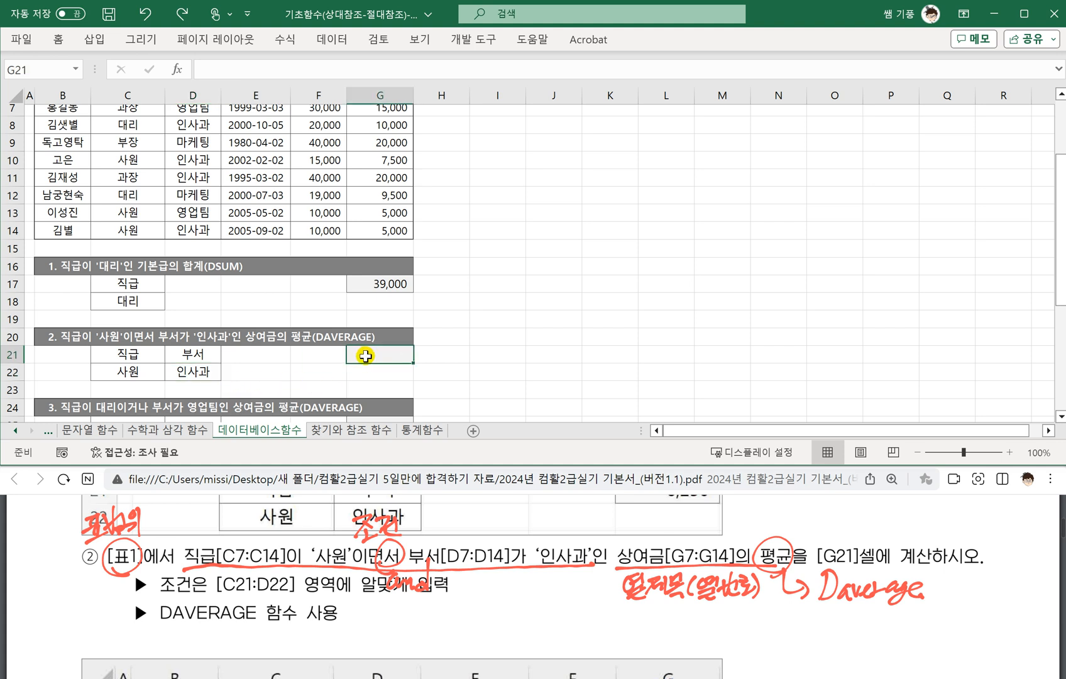
text(=ㅇ)
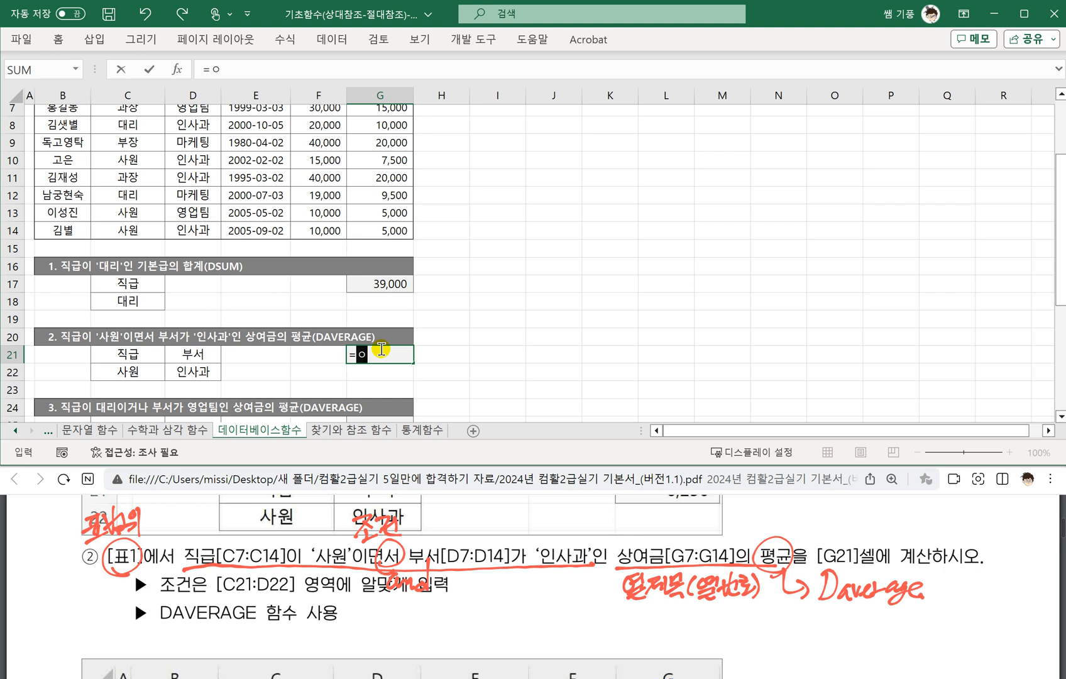
key(BackSpace)
text(DAVERAGE)
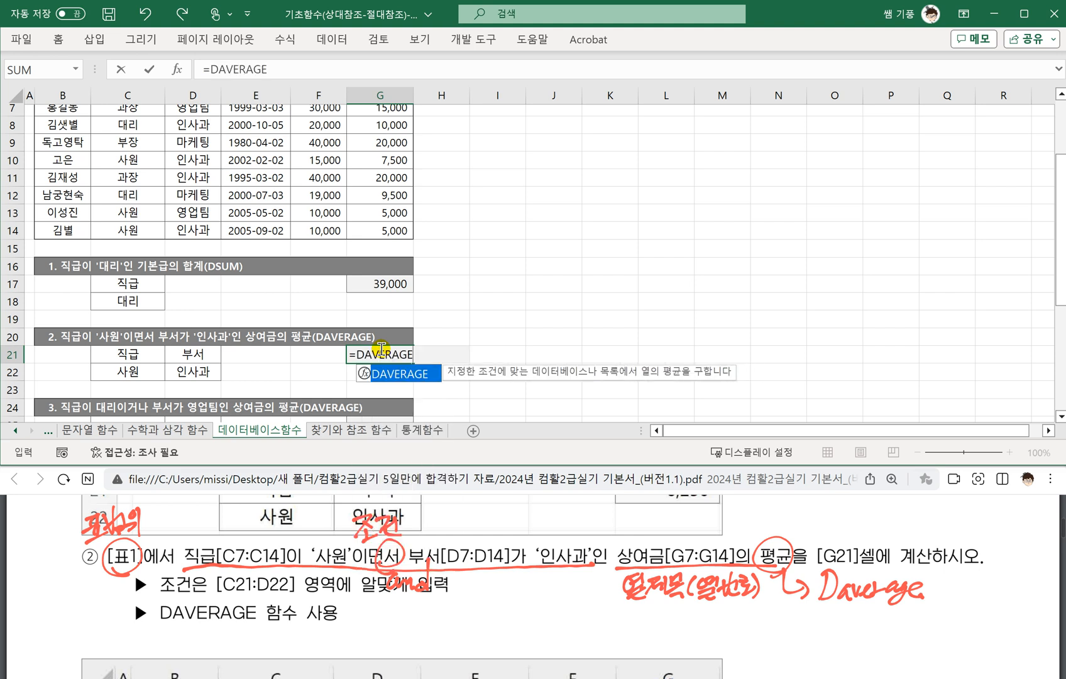
text(()
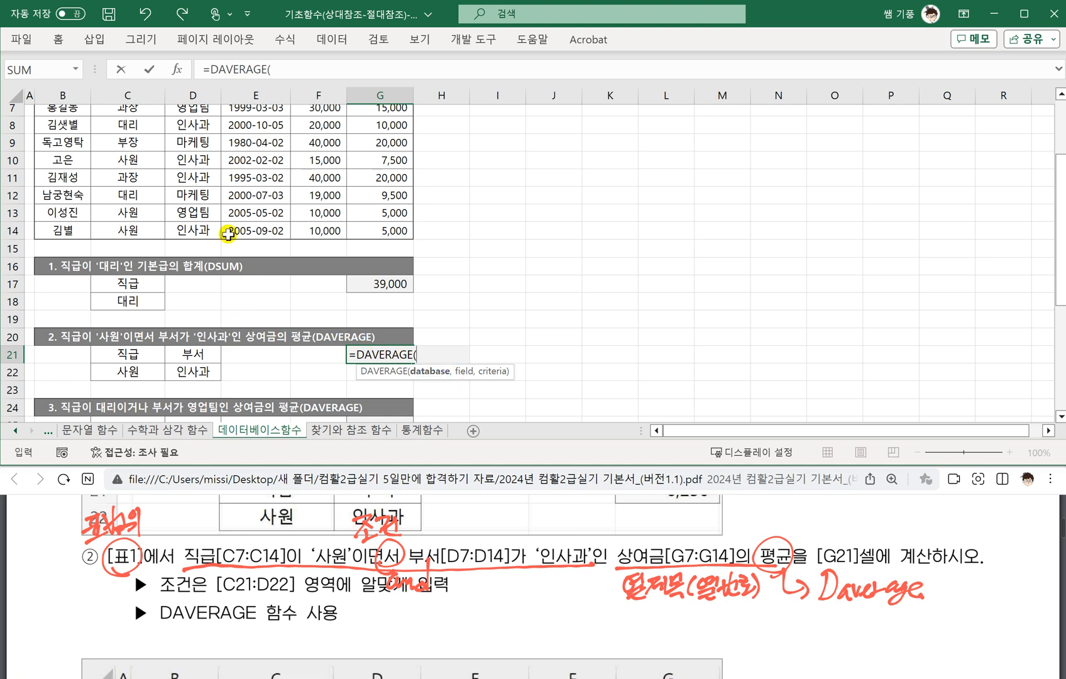
scroll(128, 147, up, 1)
scroll(130, 151, up, 1)
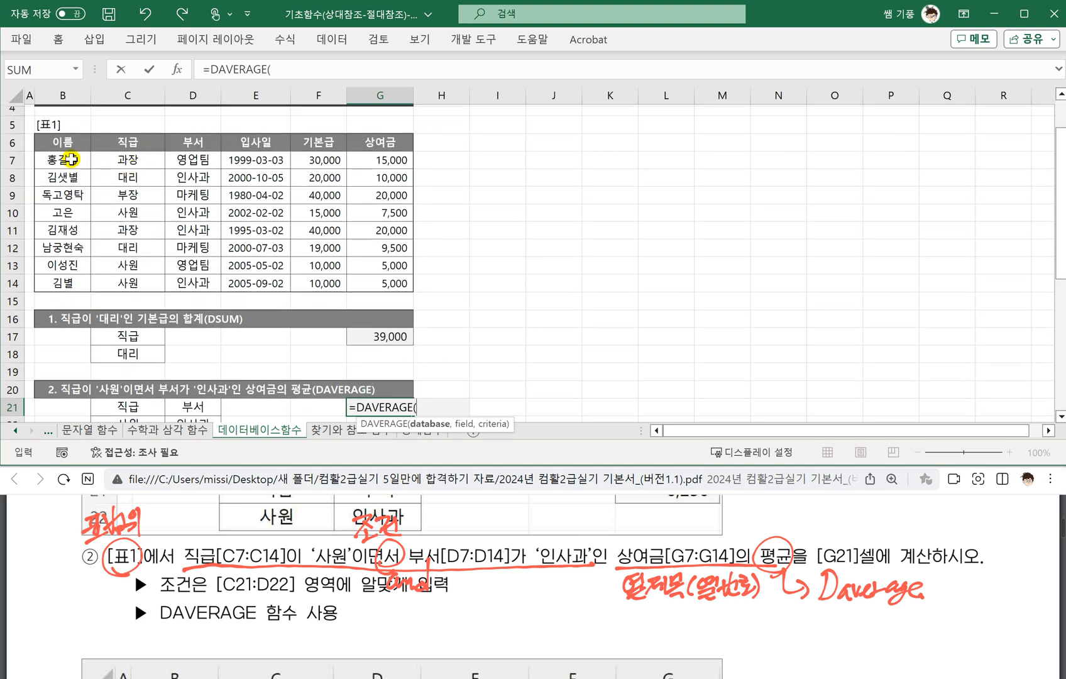
drag(50, 142, 391, 283)
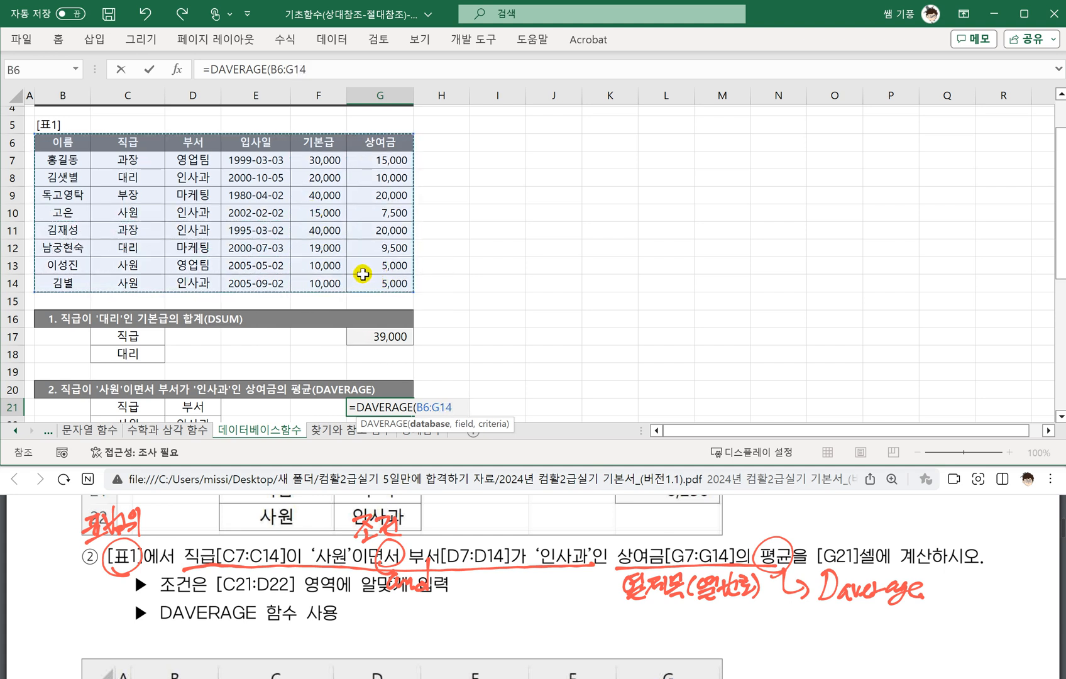
text(,)
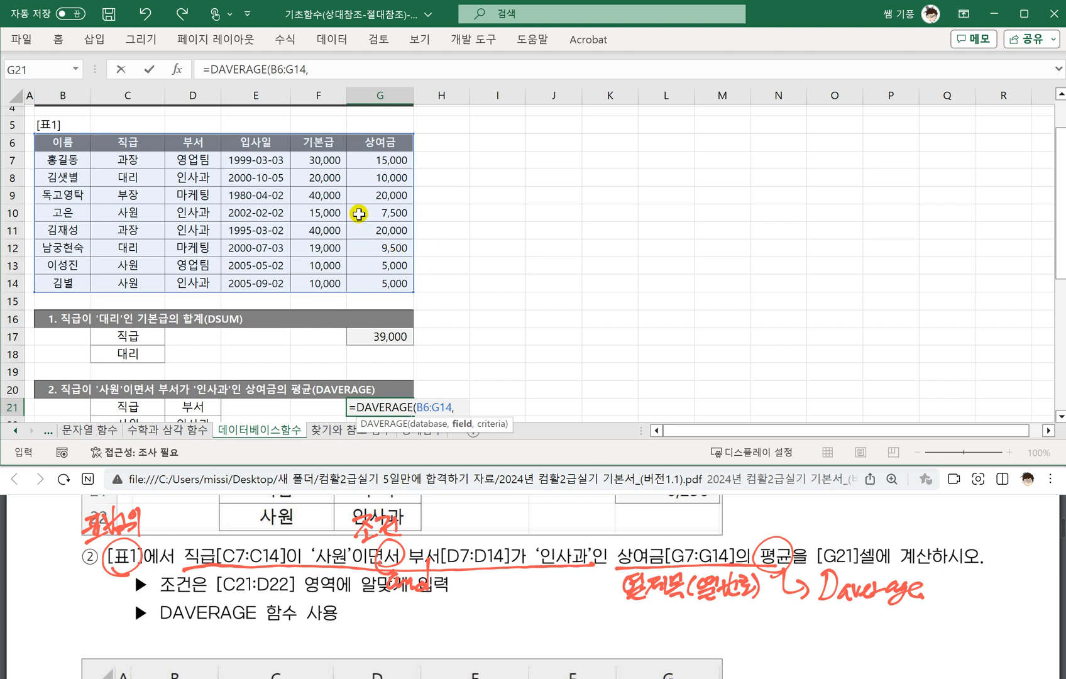
Complete the G21 DAVERAGE formula with the 상여금 heading G6 as field and C21:D22 as criteria.
click(367, 143)
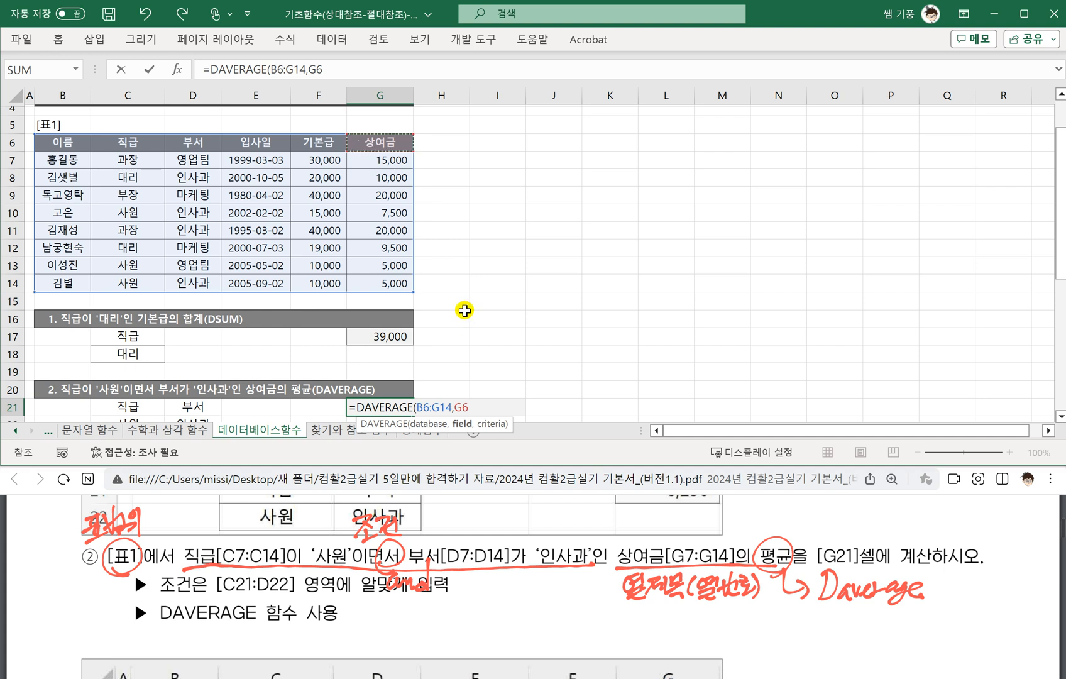
text(,)
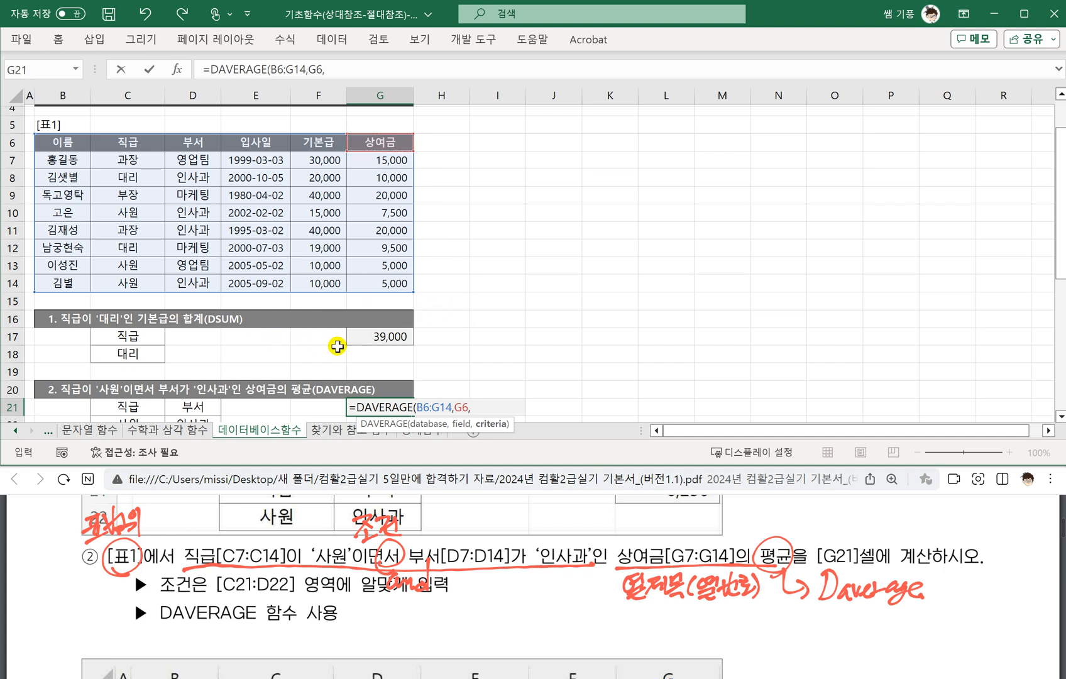
scroll(337, 347, down, 1)
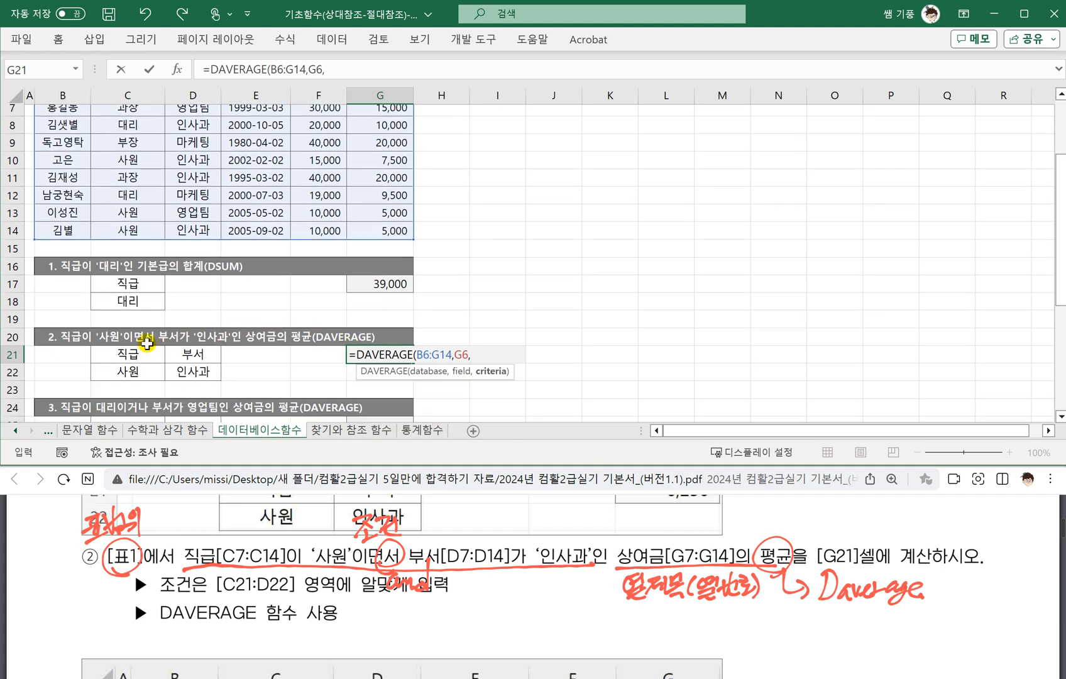
drag(110, 352, 179, 369)
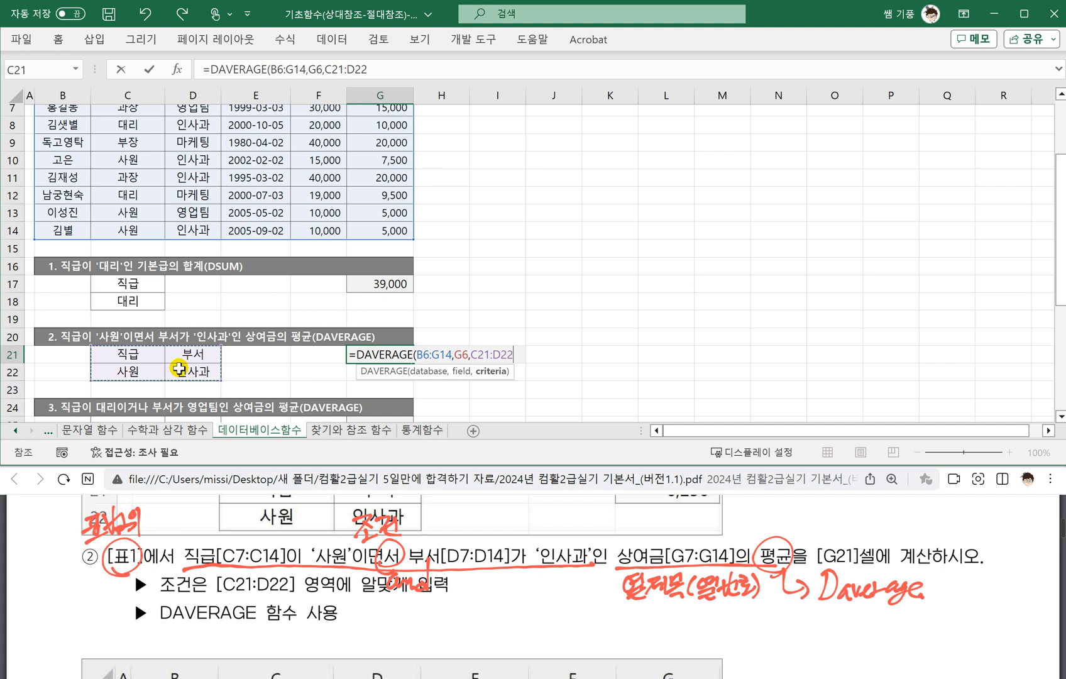
text())
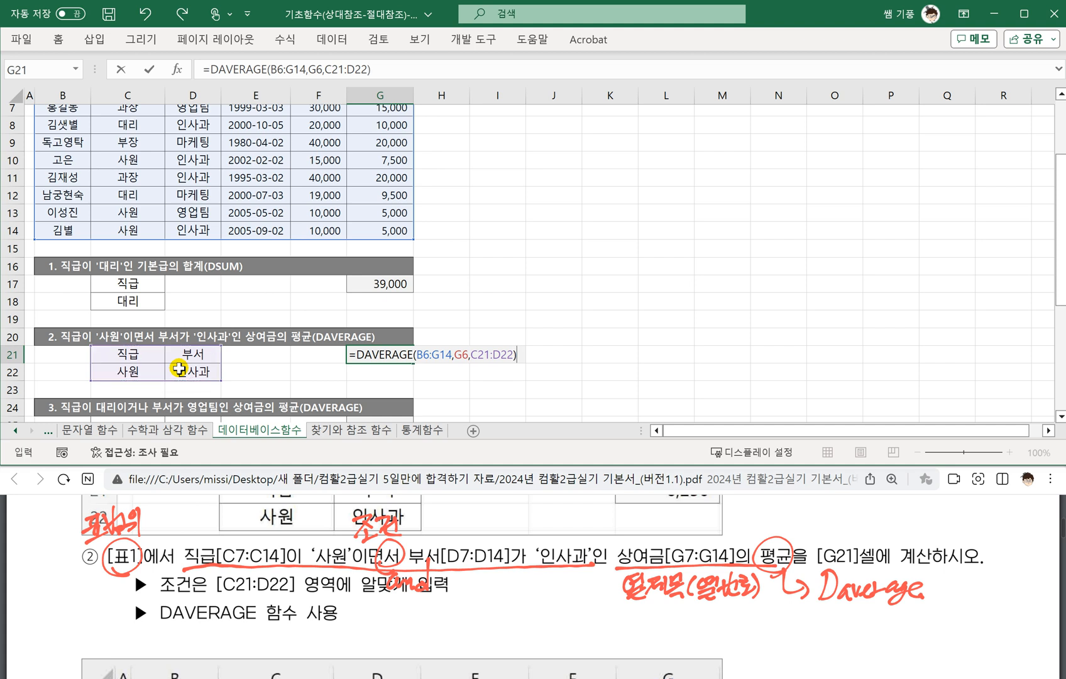
key(Return)
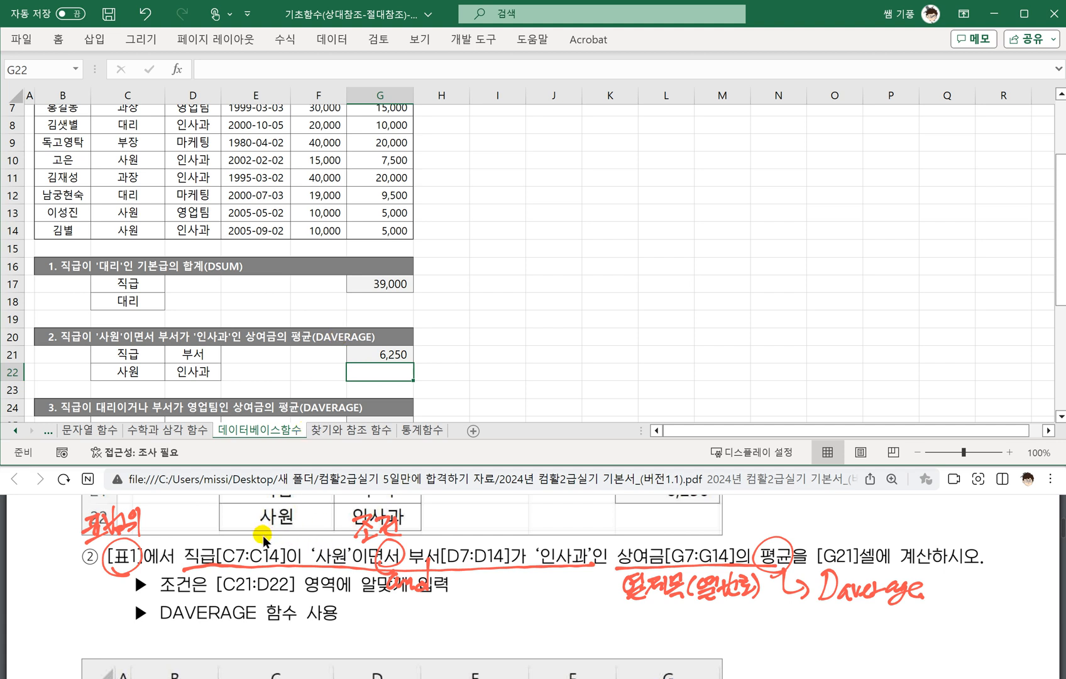
Go to exercise ③ in the PDF and handwrite the syntax "=데이터베이스함수(표범위, 열제목, 조건)" beside its bullet points.
scroll(262, 536, down, 3)
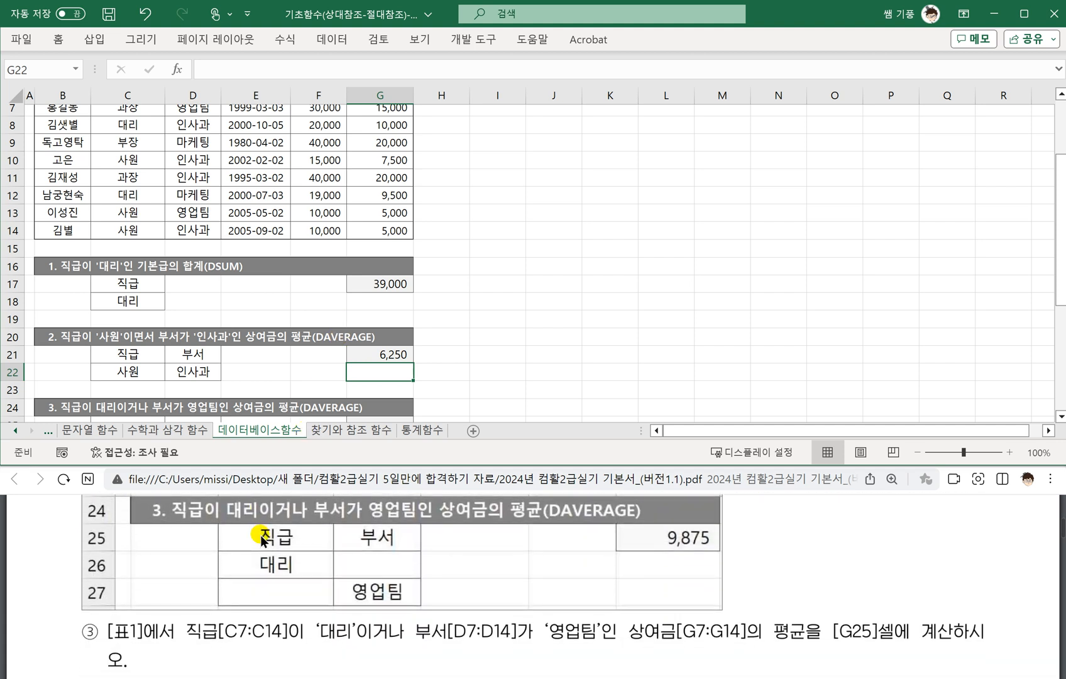
scroll(262, 539, down, 2)
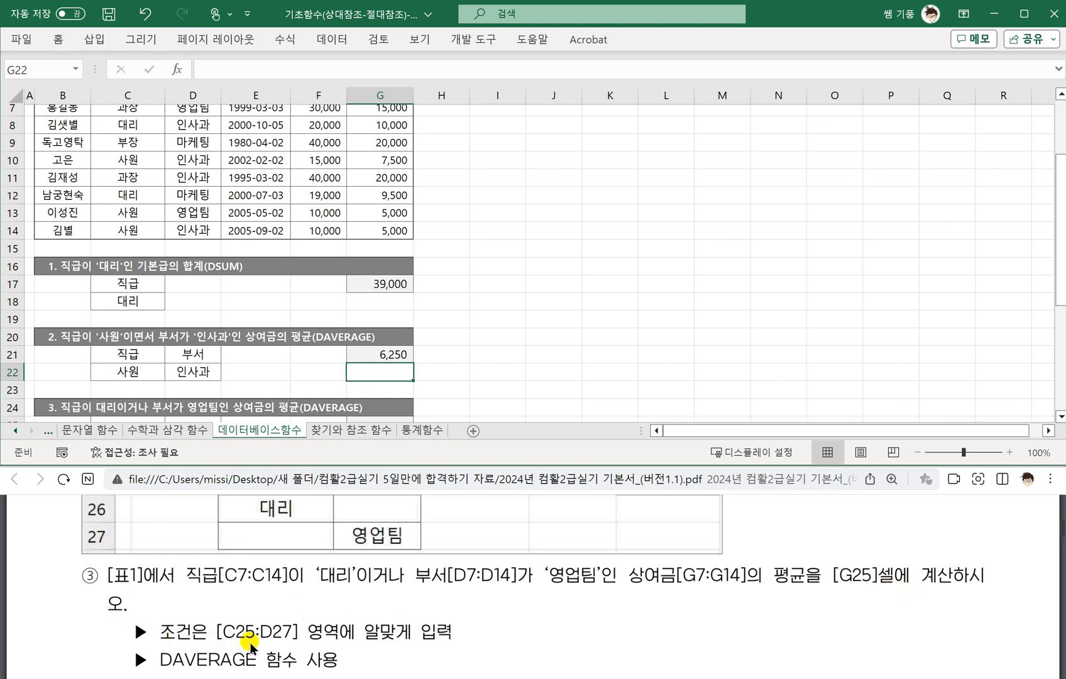
click(328, 634)
drag(484, 641, 497, 639)
drag(484, 648, 496, 646)
mouse_move(499, 635)
mouse_down()
mouse_move(509, 633)
mouse_move(515, 652)
mouse_up()
mouse_move(521, 632)
mouse_down()
mouse_move(518, 655)
mouse_move(529, 638)
mouse_up()
mouse_move(540, 627)
mouse_down()
mouse_move(541, 652)
mouse_move(552, 634)
mouse_up()
mouse_move(545, 634)
mouse_down()
mouse_move(550, 651)
mouse_move(591, 630)
mouse_up()
mouse_move(602, 625)
mouse_down()
mouse_move(602, 647)
mouse_move(648, 640)
mouse_up()
drag(648, 629, 653, 629)
mouse_move(635, 640)
mouse_down()
mouse_move(666, 653)
mouse_move(681, 634)
mouse_move(686, 650)
mouse_move(706, 629)
mouse_up()
mouse_move(704, 623)
mouse_down()
mouse_move(699, 645)
mouse_move(717, 641)
mouse_up()
mouse_move(710, 626)
mouse_down()
mouse_move(731, 622)
mouse_move(731, 640)
mouse_up()
mouse_move(721, 634)
mouse_down()
mouse_move(732, 645)
mouse_move(741, 622)
mouse_up()
mouse_move(733, 632)
mouse_down()
mouse_move(758, 649)
mouse_move(793, 621)
mouse_move(834, 647)
mouse_move(871, 640)
mouse_up()
mouse_move(865, 624)
mouse_down()
mouse_move(883, 619)
mouse_move(894, 640)
mouse_up()
Finish the arrow rising from 열제목 in the handwritten syntax and write the alternative "열번호" above it.
drag(807, 567, 820, 583)
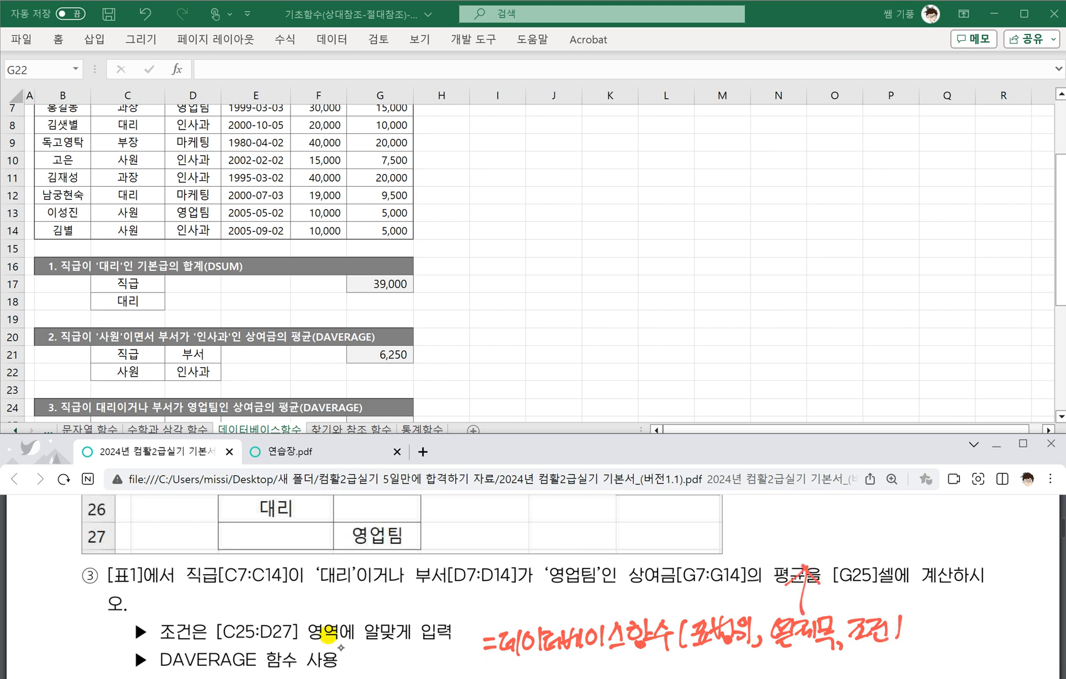
mouse_move(782, 532)
mouse_down()
mouse_move(773, 547)
mouse_move(796, 528)
mouse_move(838, 548)
mouse_up()
click(850, 552)
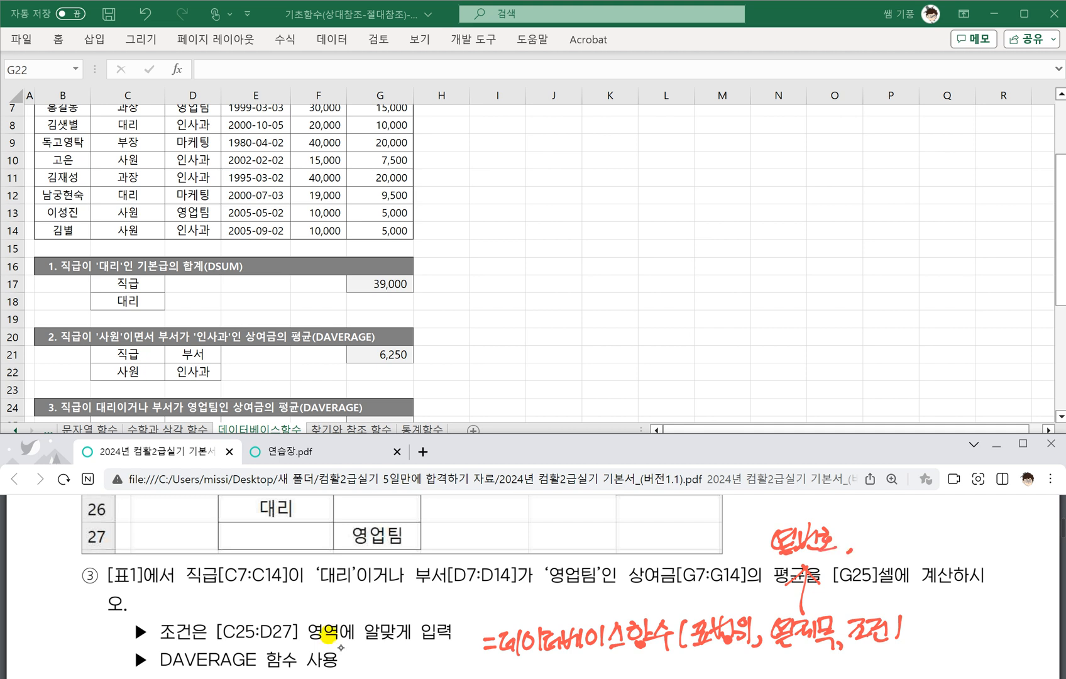
Circle [표1] in exercise ③ with the label "표범위", and underline the condition from 직급[C7:C14] through '영업팀'.
mouse_move(151, 559)
mouse_down()
mouse_move(157, 577)
mouse_move(133, 599)
mouse_up()
mouse_move(104, 528)
mouse_down()
mouse_move(120, 534)
mouse_move(109, 546)
mouse_move(128, 551)
mouse_up()
mouse_move(128, 550)
mouse_down()
mouse_move(142, 519)
mouse_move(143, 546)
mouse_up()
mouse_move(134, 543)
mouse_down()
mouse_move(144, 553)
mouse_move(155, 538)
mouse_up()
drag(142, 539, 161, 549)
mouse_move(158, 527)
mouse_down()
mouse_move(161, 554)
mouse_move(207, 588)
mouse_move(597, 586)
mouse_up()
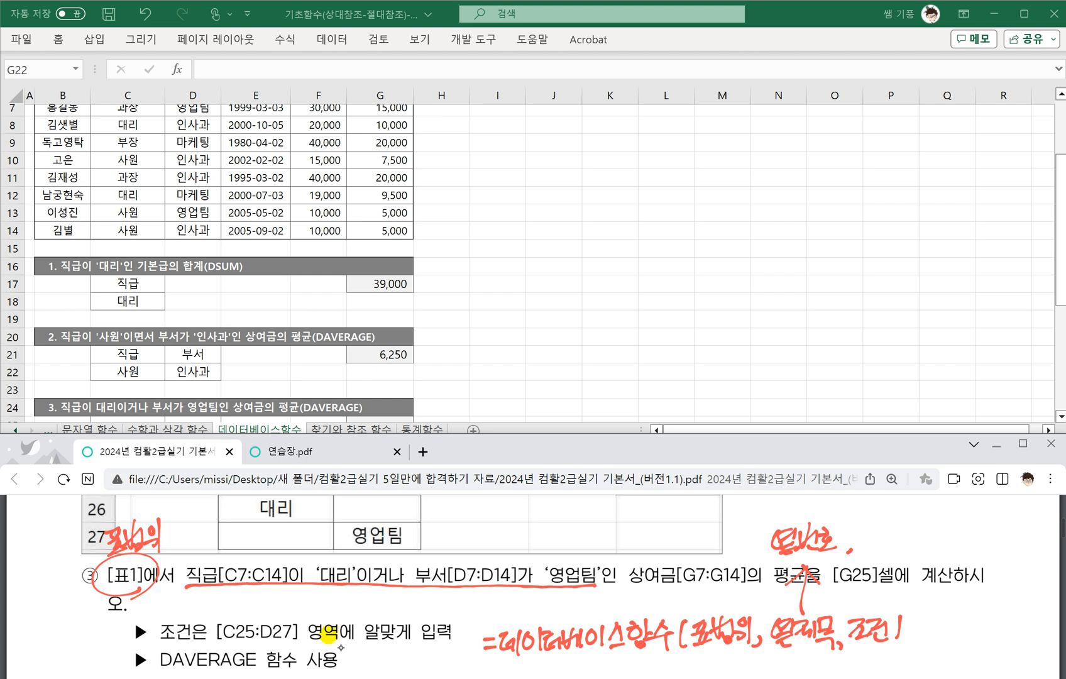
Circle 거나 in the underlined condition with the note "or", and label the condition "조건" beneath it.
mouse_move(406, 580)
mouse_down()
mouse_move(381, 591)
mouse_move(412, 554)
mouse_move(434, 548)
mouse_up()
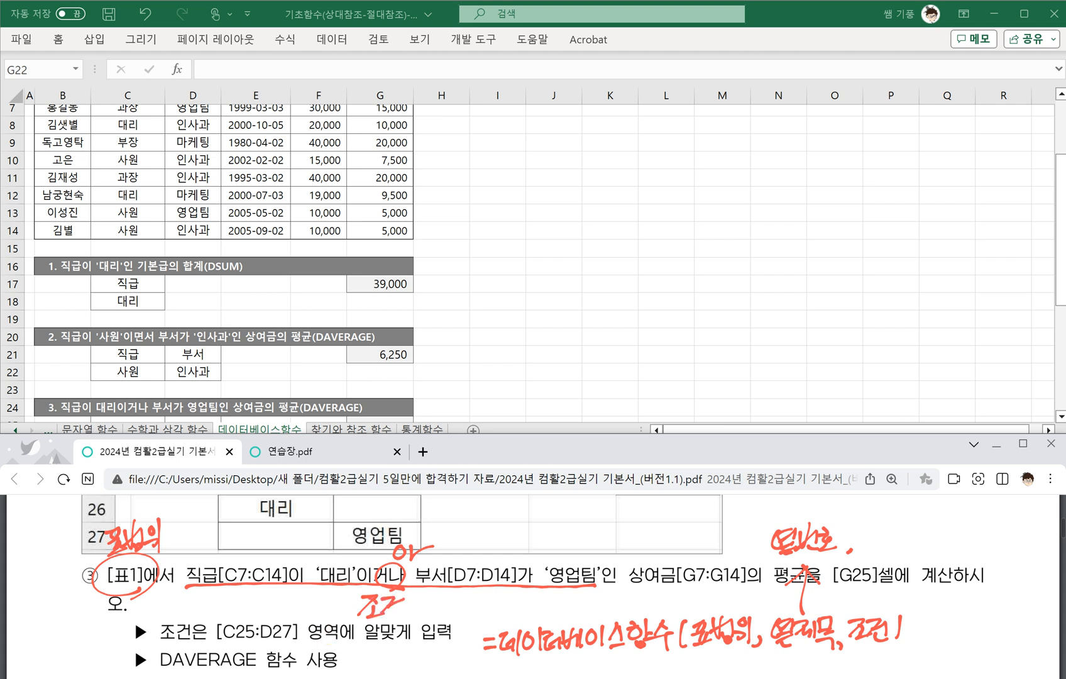
drag(405, 592, 406, 614)
drag(391, 609, 411, 619)
Underline 상여금[G7:G14] in exercise ③ and write the label "열제목" above it.
drag(627, 586, 758, 584)
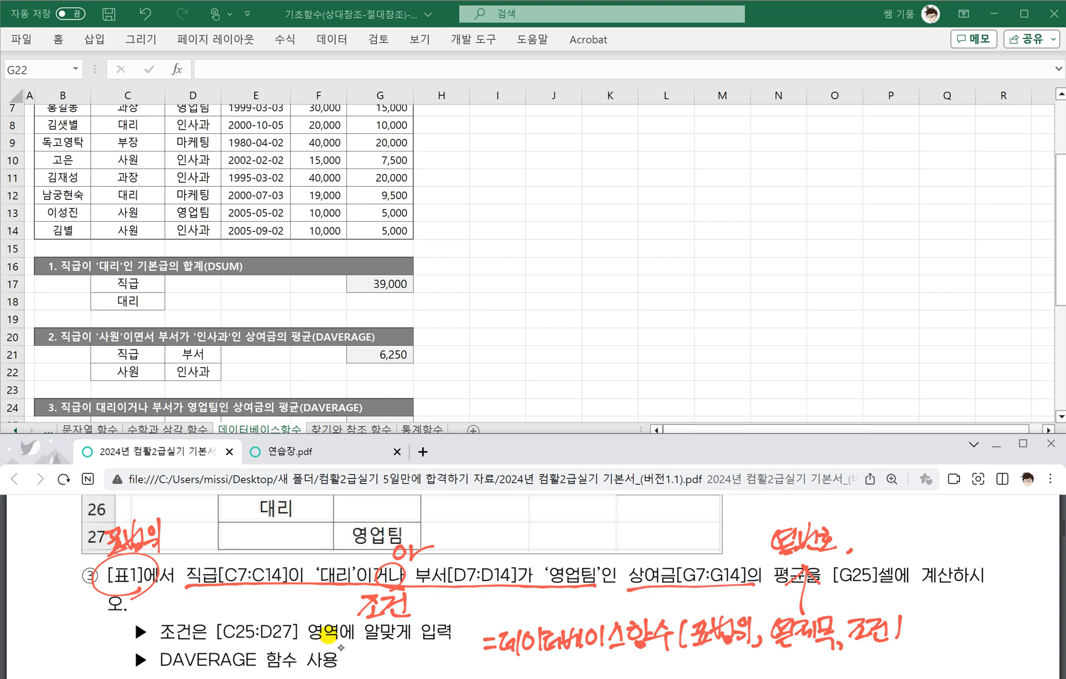
mouse_move(652, 534)
mouse_down()
mouse_move(659, 552)
mouse_move(673, 536)
mouse_move(667, 560)
mouse_move(688, 534)
mouse_move(684, 553)
mouse_up()
drag(681, 543, 716, 565)
click(728, 559)
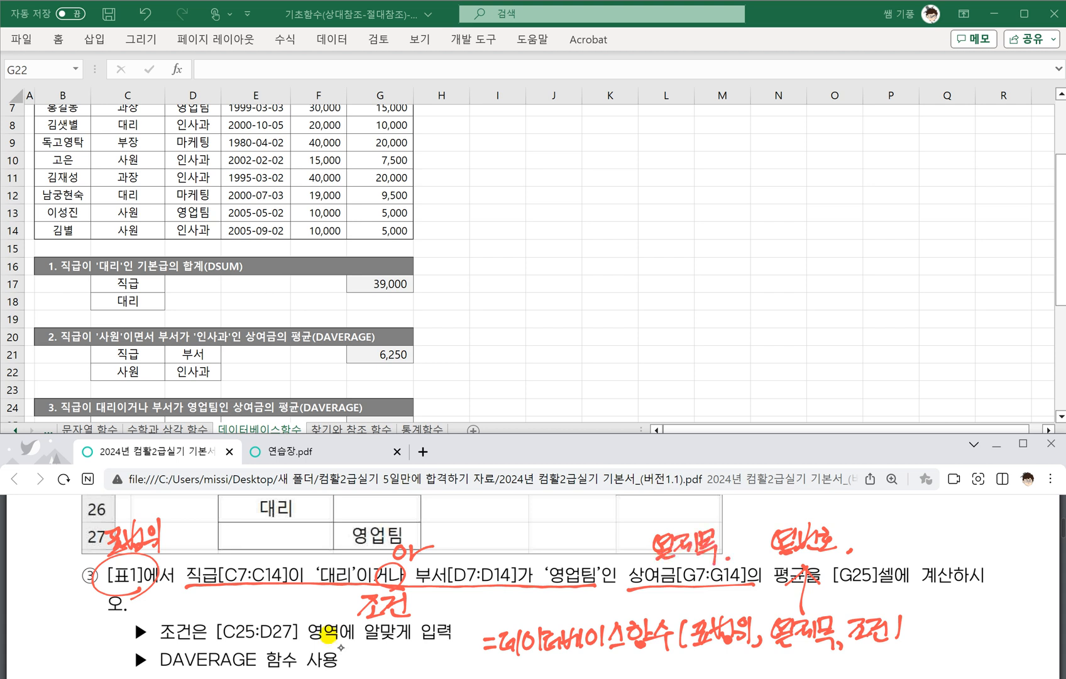
Switch to the Excel worksheet and enter the criteria heading 직급 in C25 and the value 대리 in C26.
click(312, 388)
scroll(145, 353, down, 3)
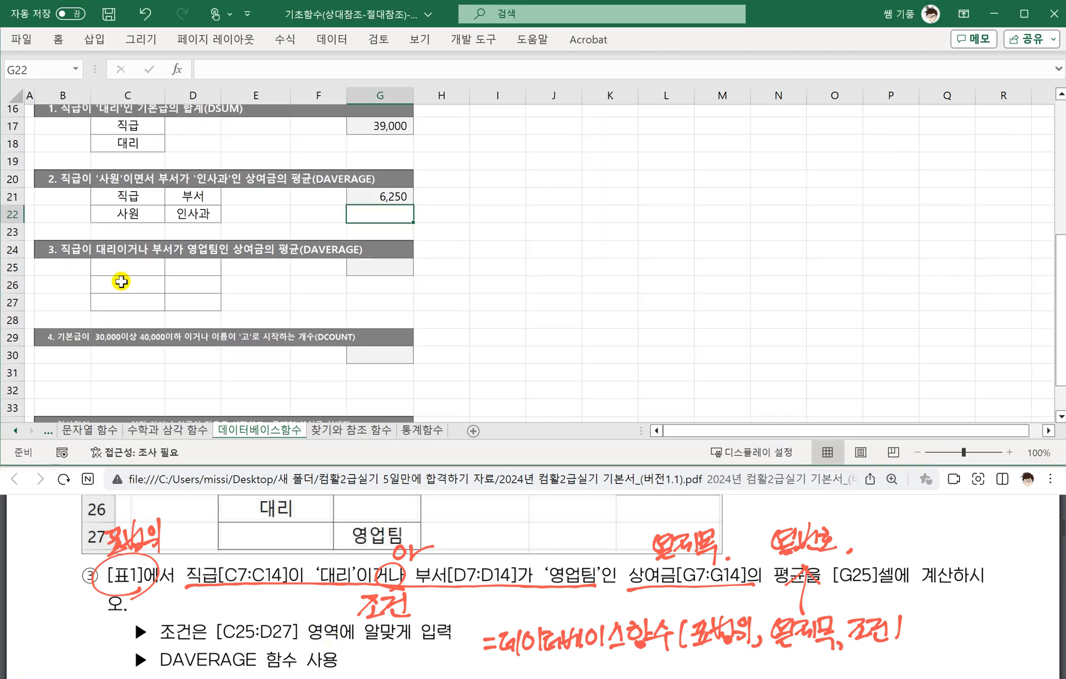
scroll(122, 302, up, 1)
click(123, 320)
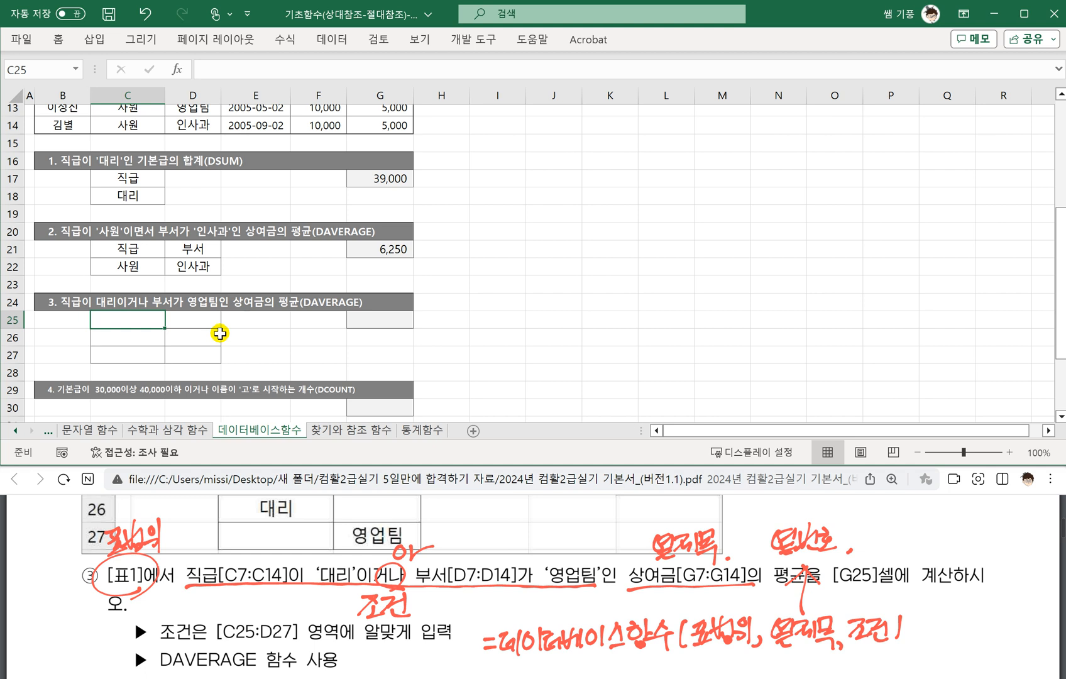
text(WL)
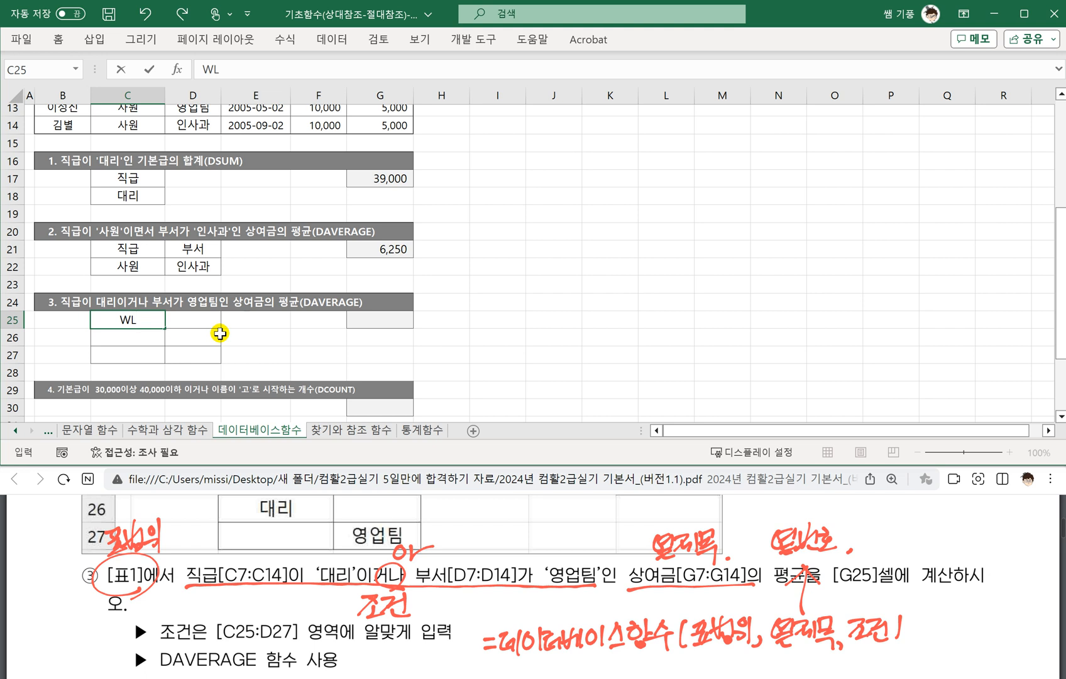
key(BackSpace)
key(BackSpace)
text(직급)
key(Return)
text(대리)
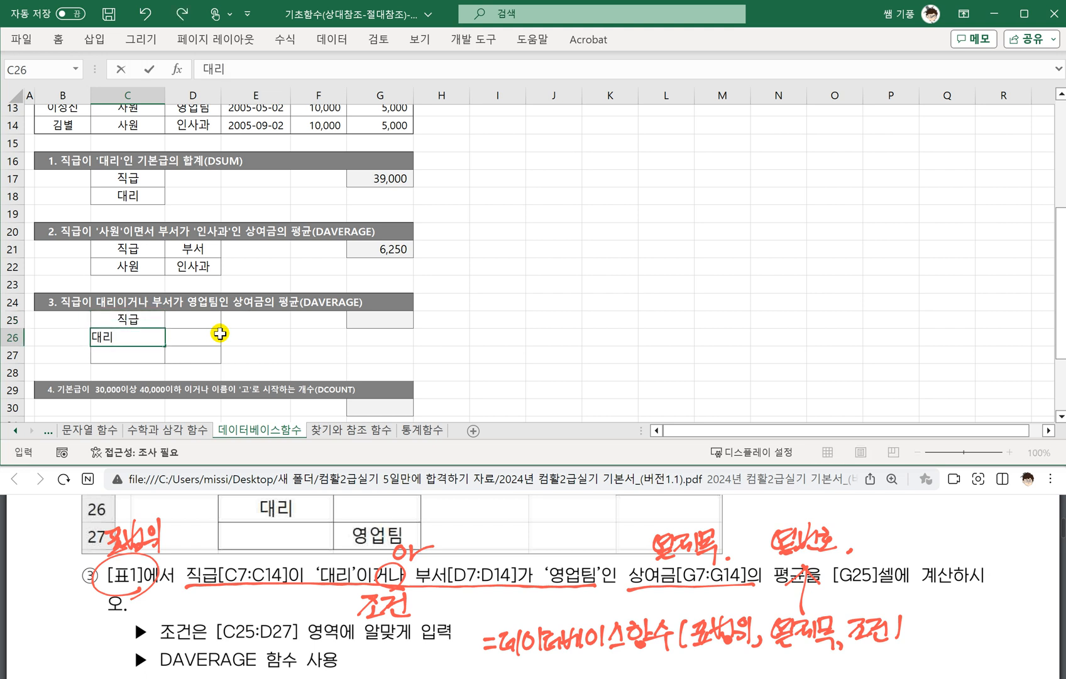
Enter the second criteria heading 부서 in D25 and the value 영업팀 one row lower than 대리, in D27.
click(219, 334)
key(Up)
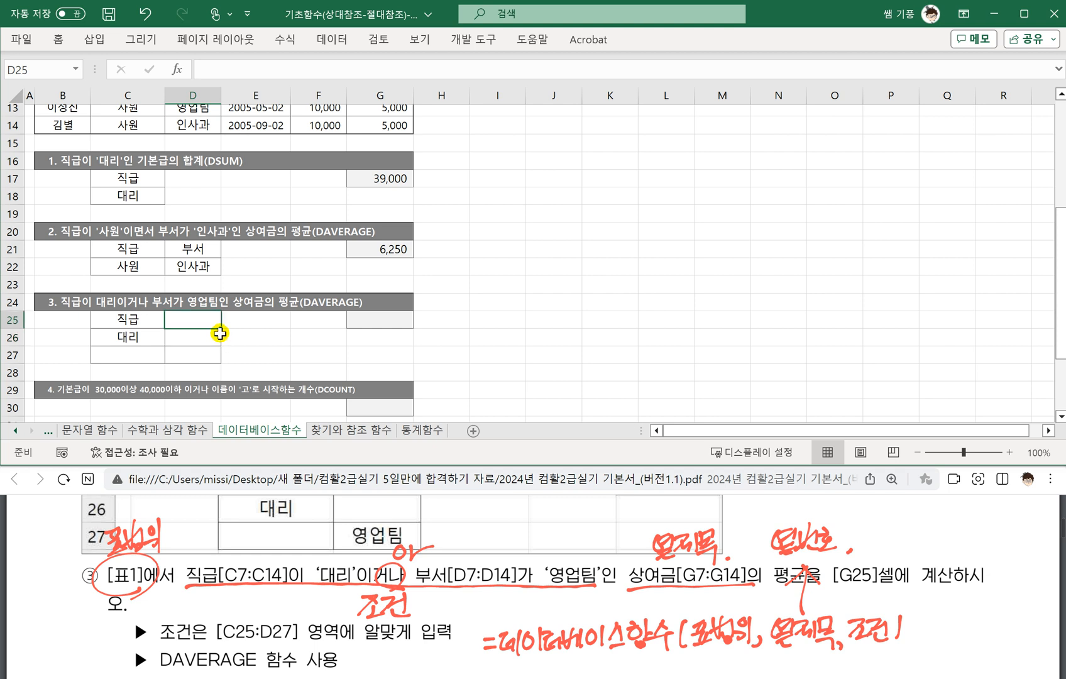
text(부서)
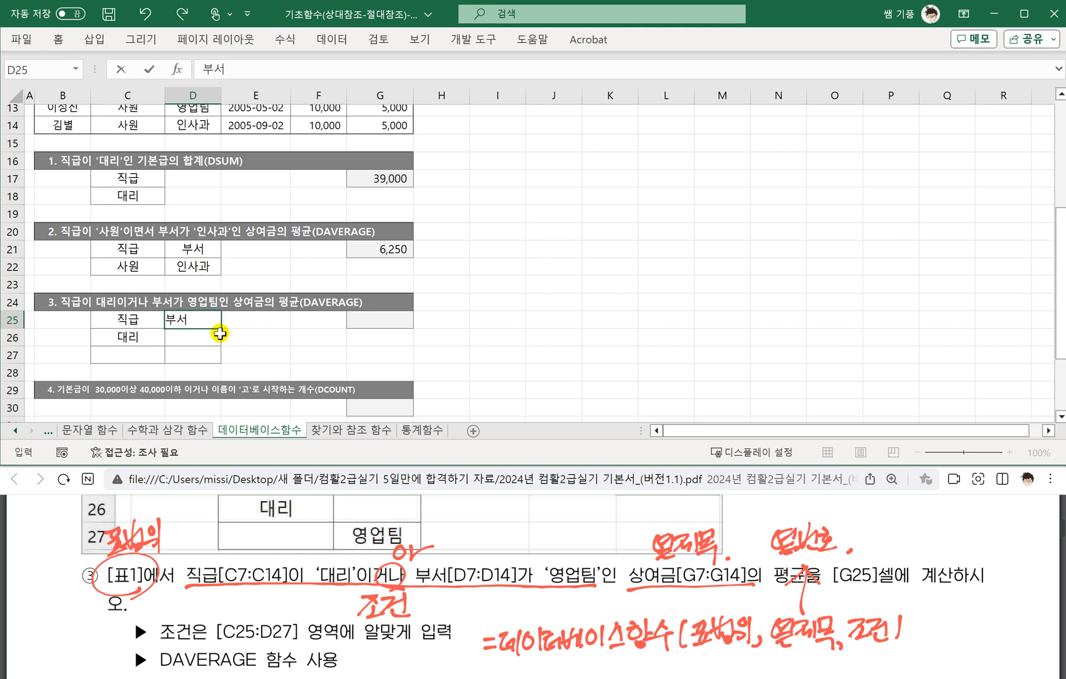
key(Return)
key(Down)
text(영영)
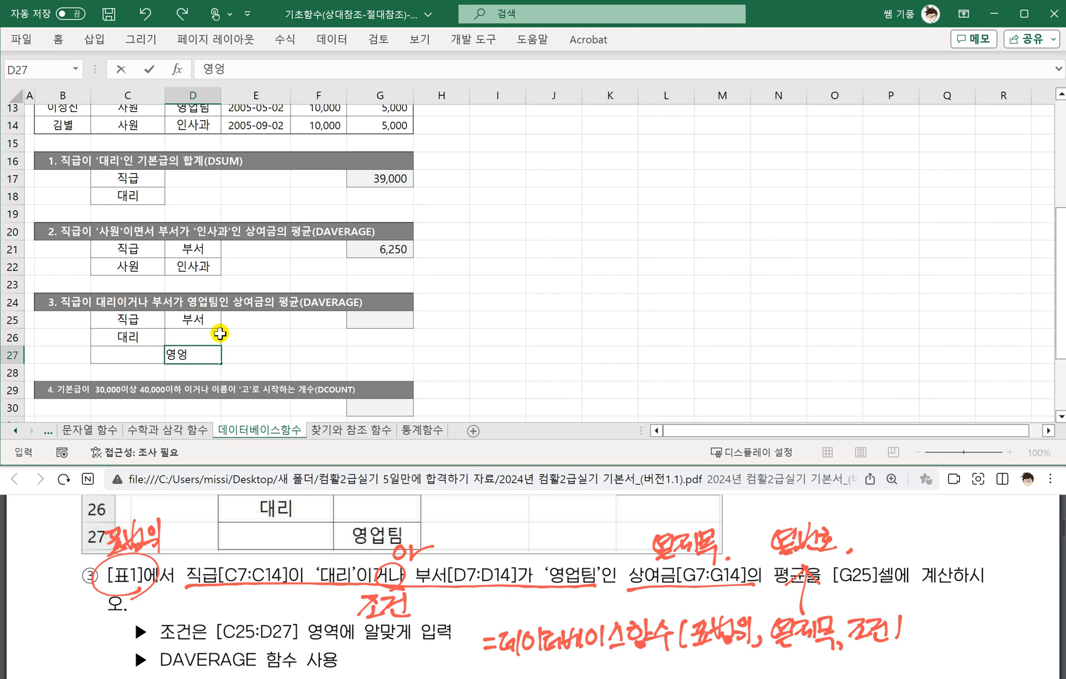
key(BackSpace)
text(업팁)
key(Tab)
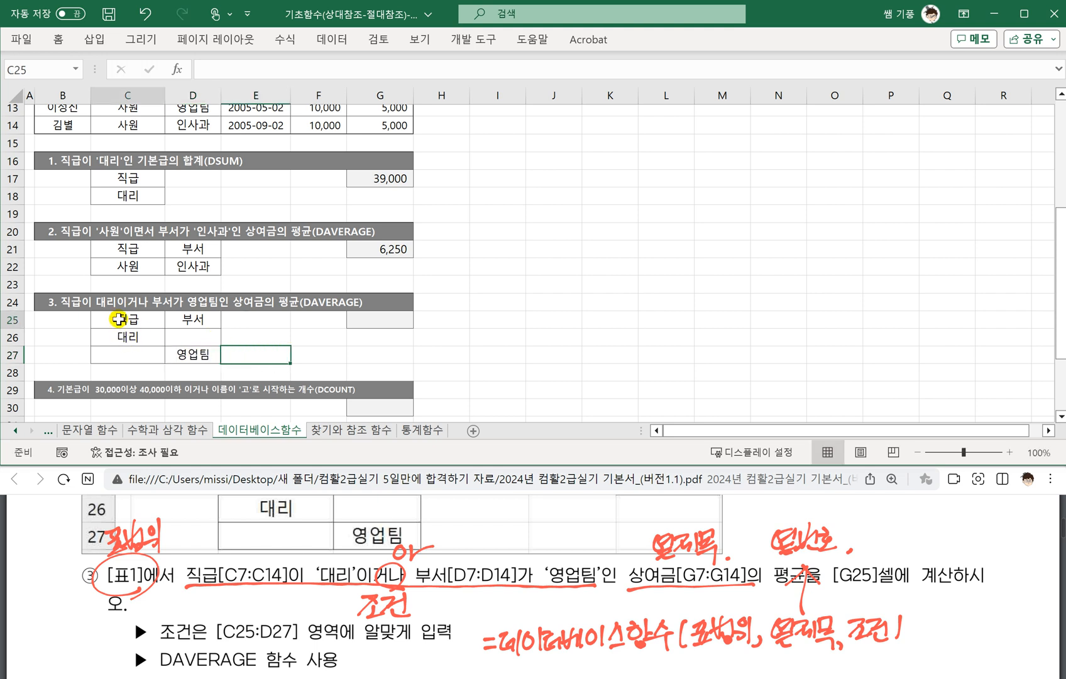
double_click(116, 319)
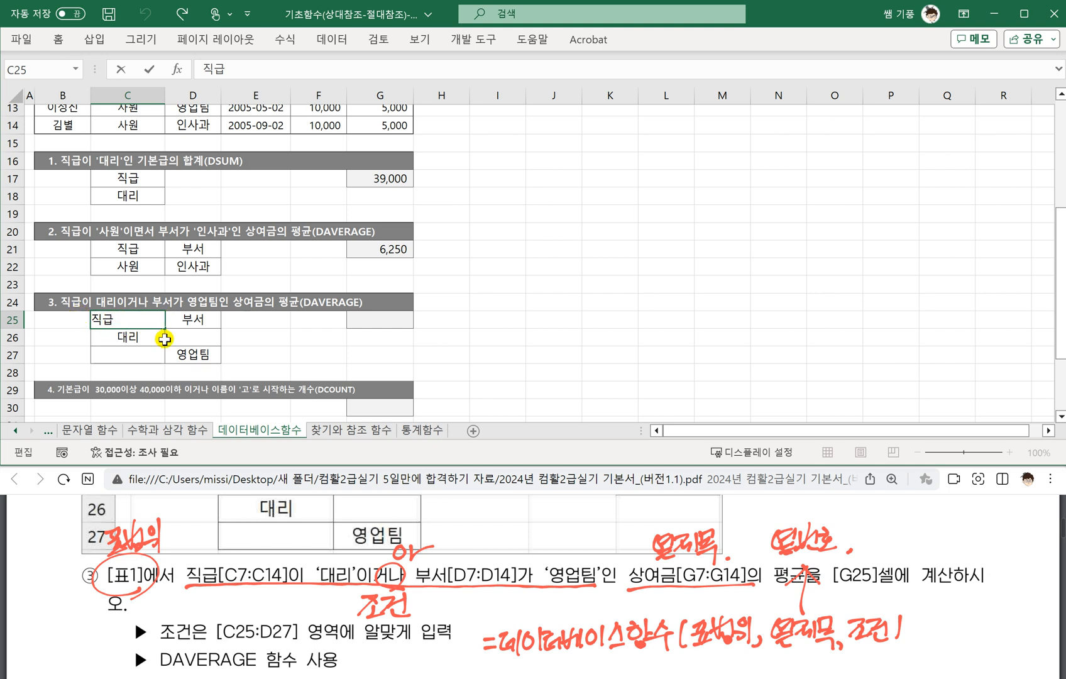
click(254, 354)
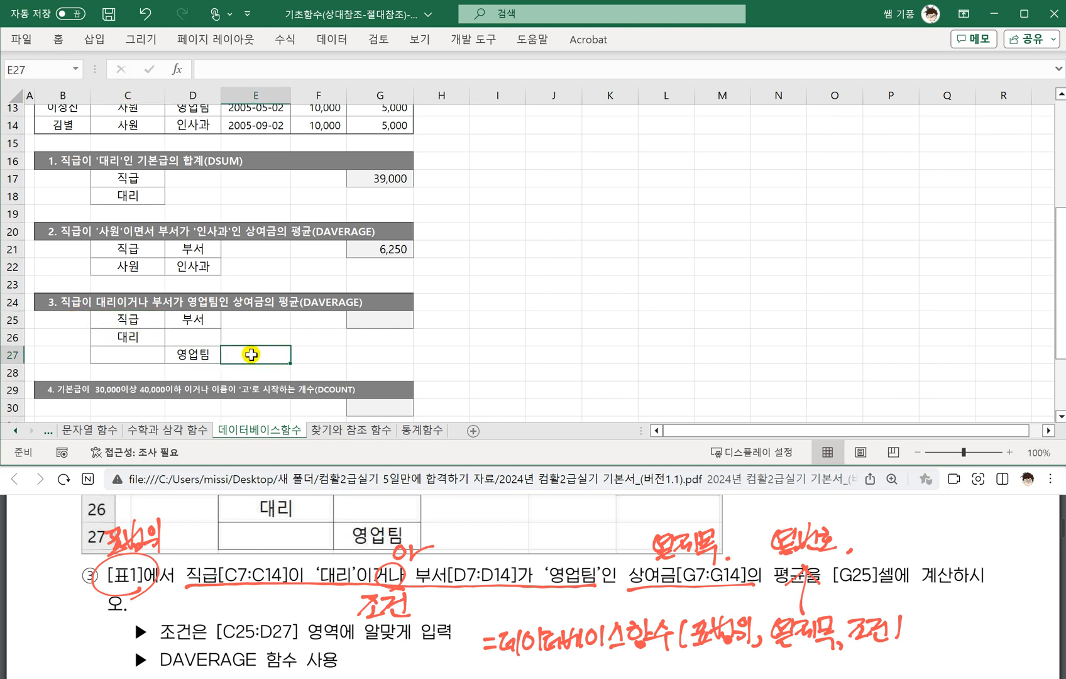
Start a DAVERAGE formula in G25 with the table range B6:G14 as its database.
click(380, 321)
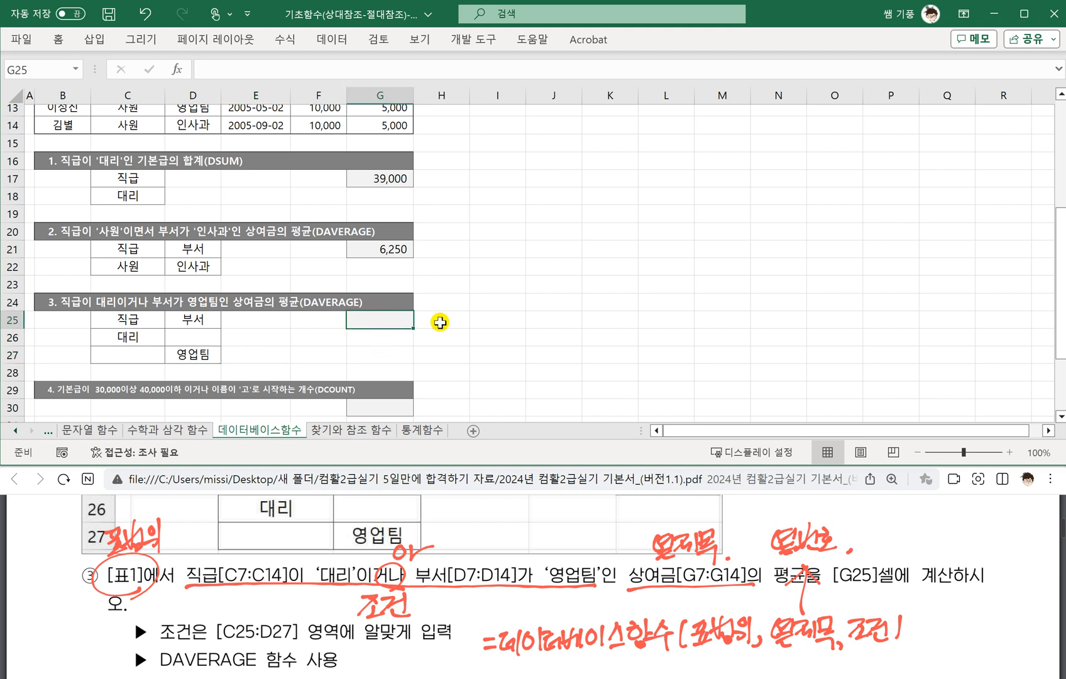
text(=)
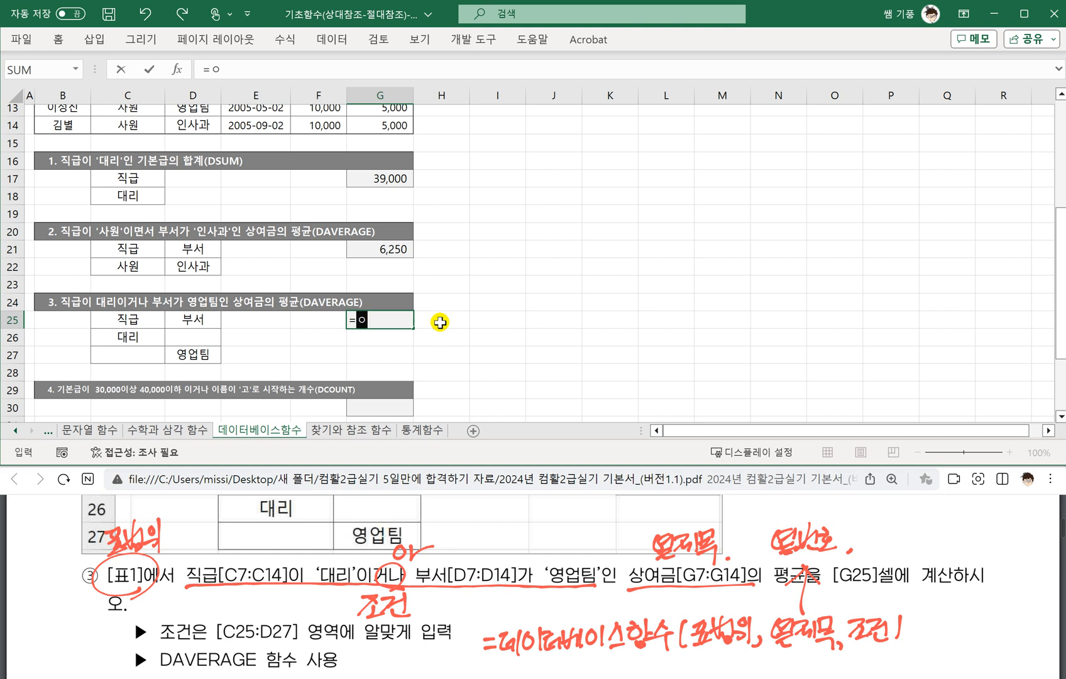
text(DA)
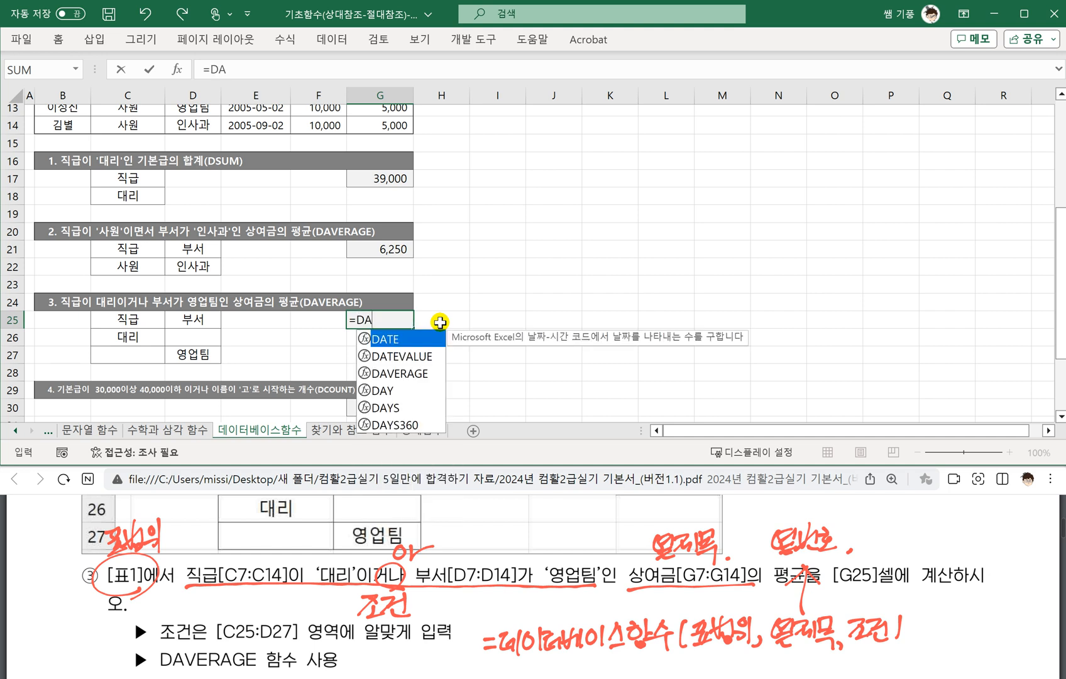
key(Down)
key(Down)
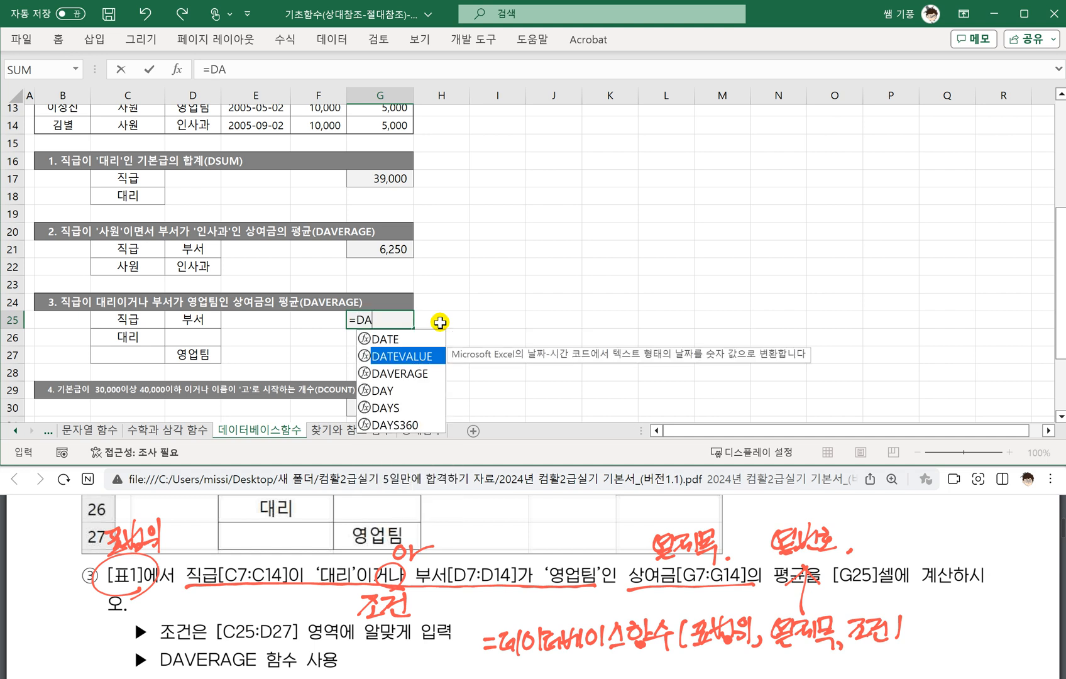
key(Tab)
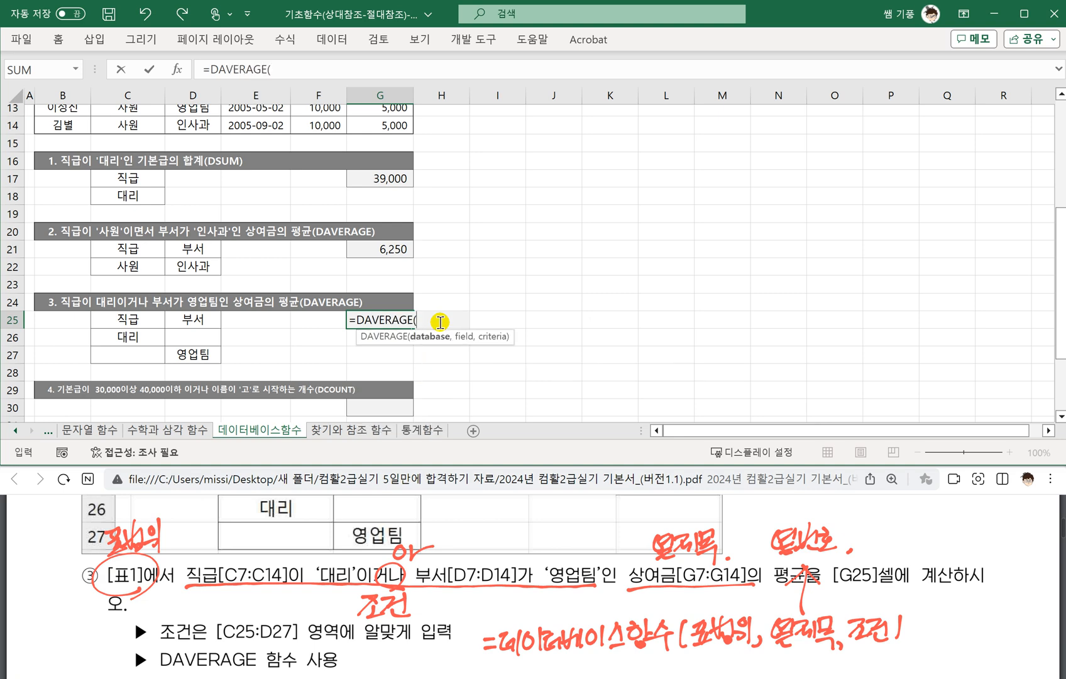
scroll(313, 285, up, 2)
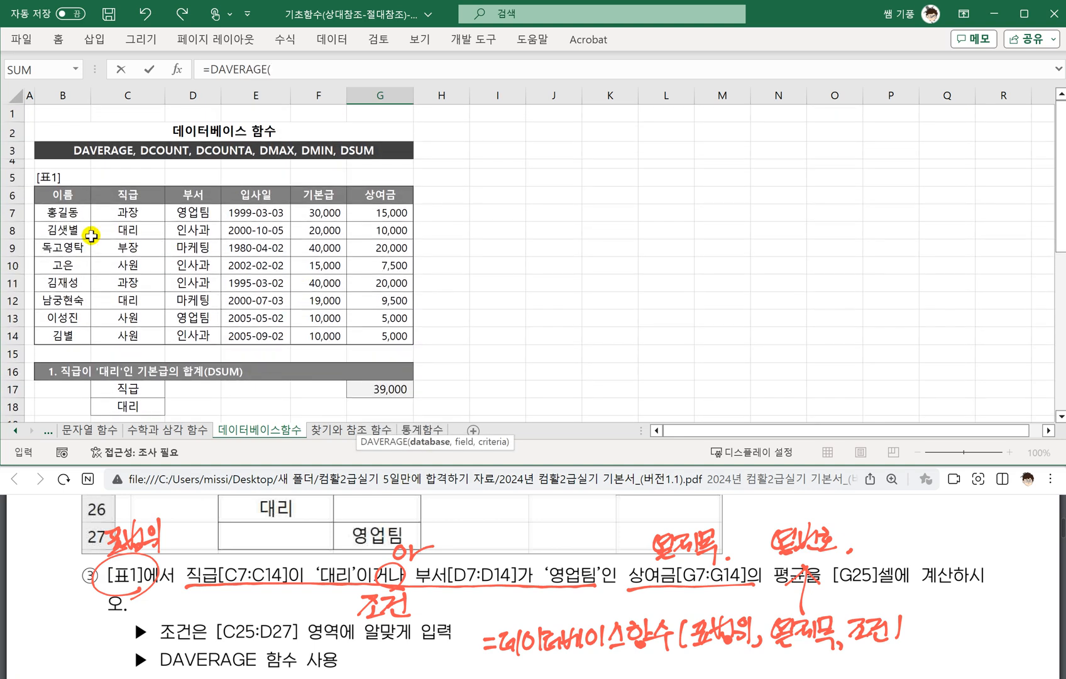
drag(53, 193, 381, 332)
scroll(381, 332, down, 4)
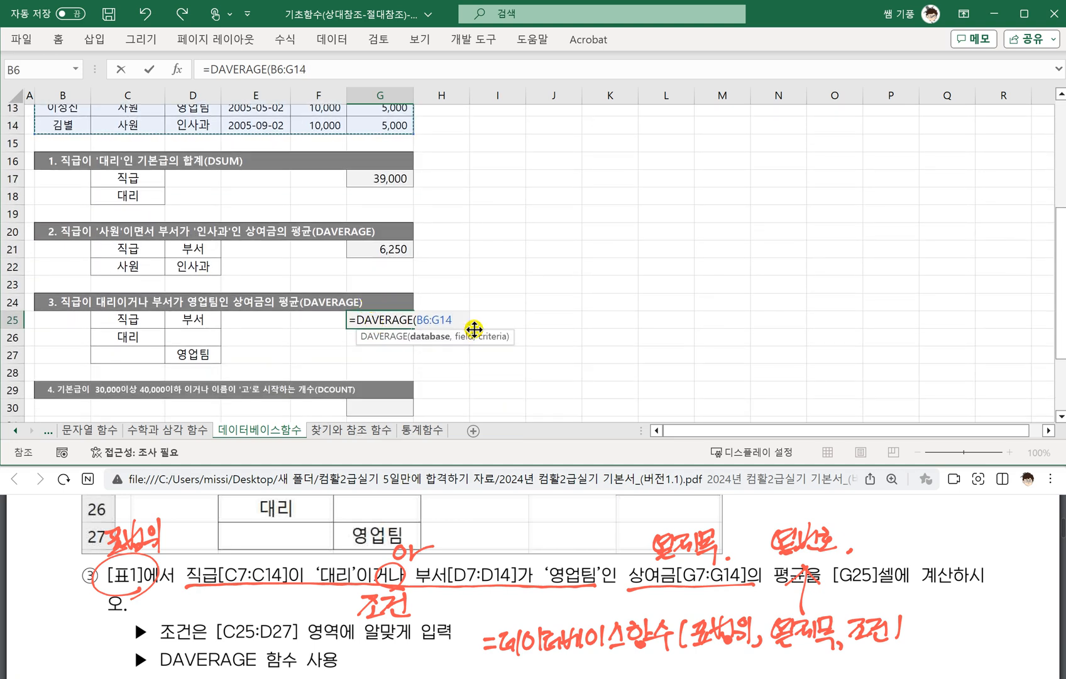
text(,)
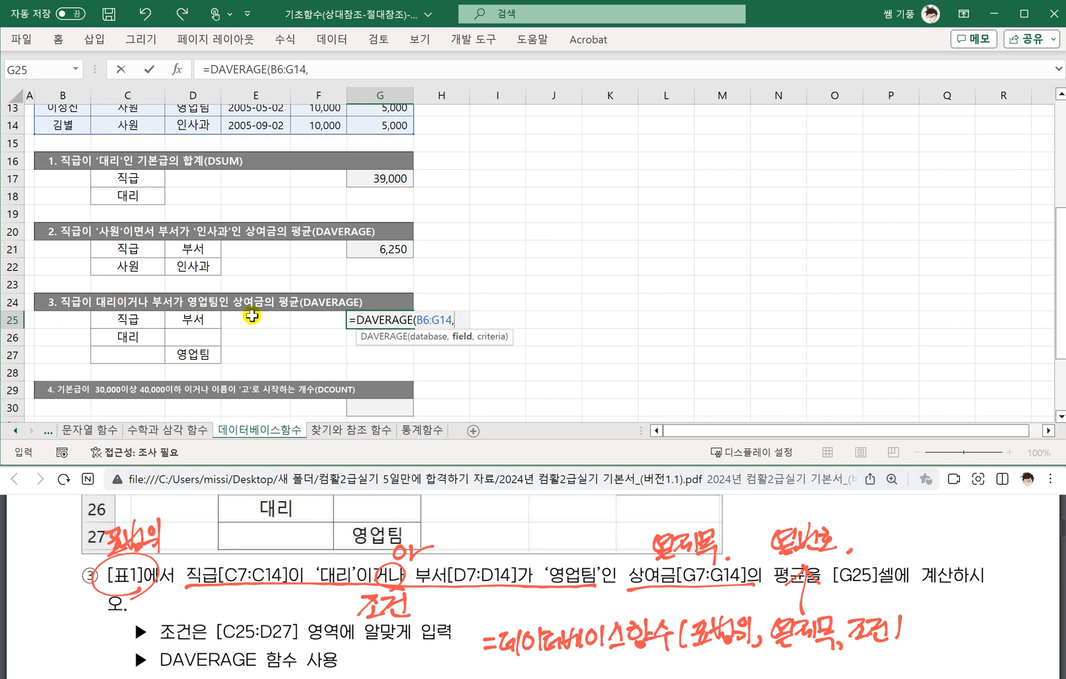
Complete the DAVERAGE formula in G25 with the heading G6 as field and C25:D27 as criteria range.
scroll(281, 303, up, 2)
scroll(281, 303, up, 2)
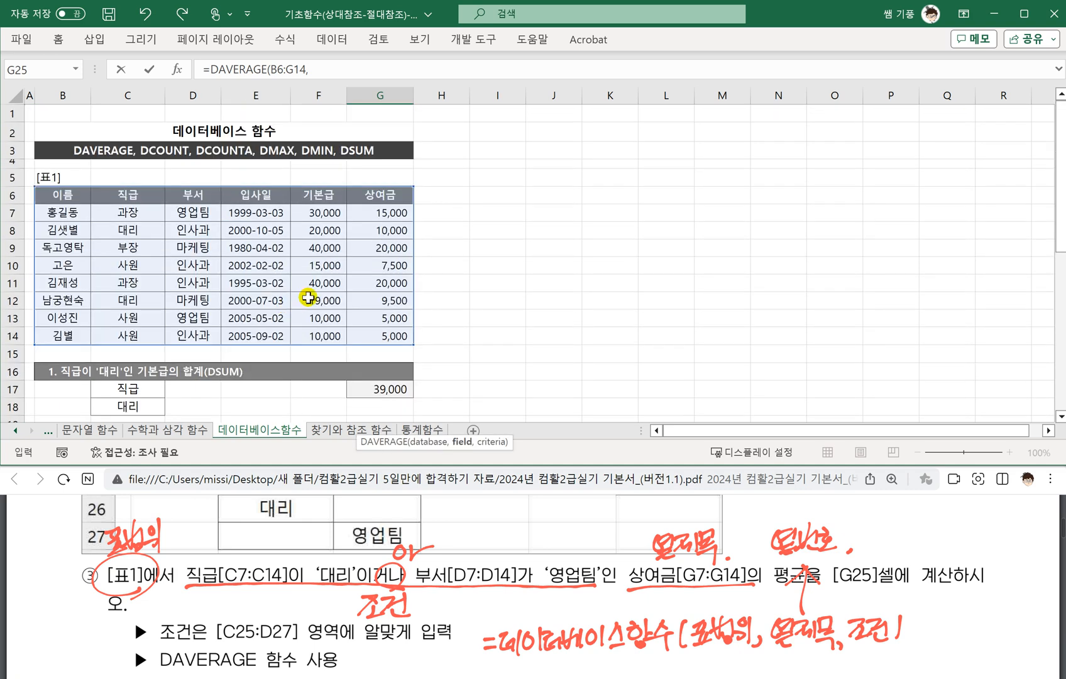
click(382, 196)
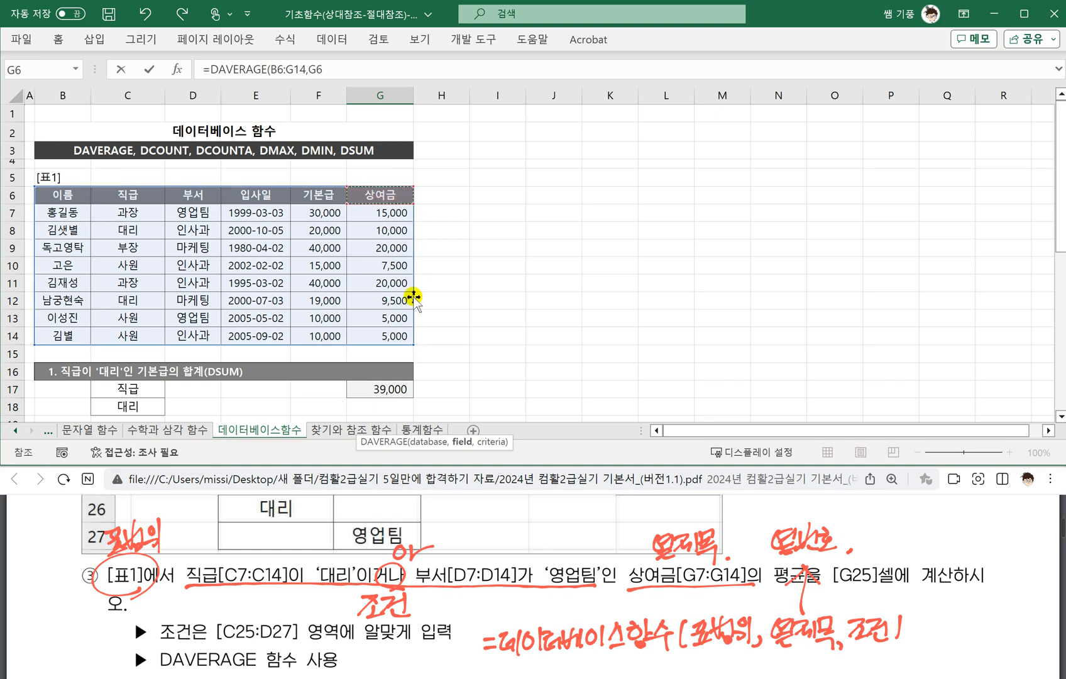
scroll(386, 295, down, 4)
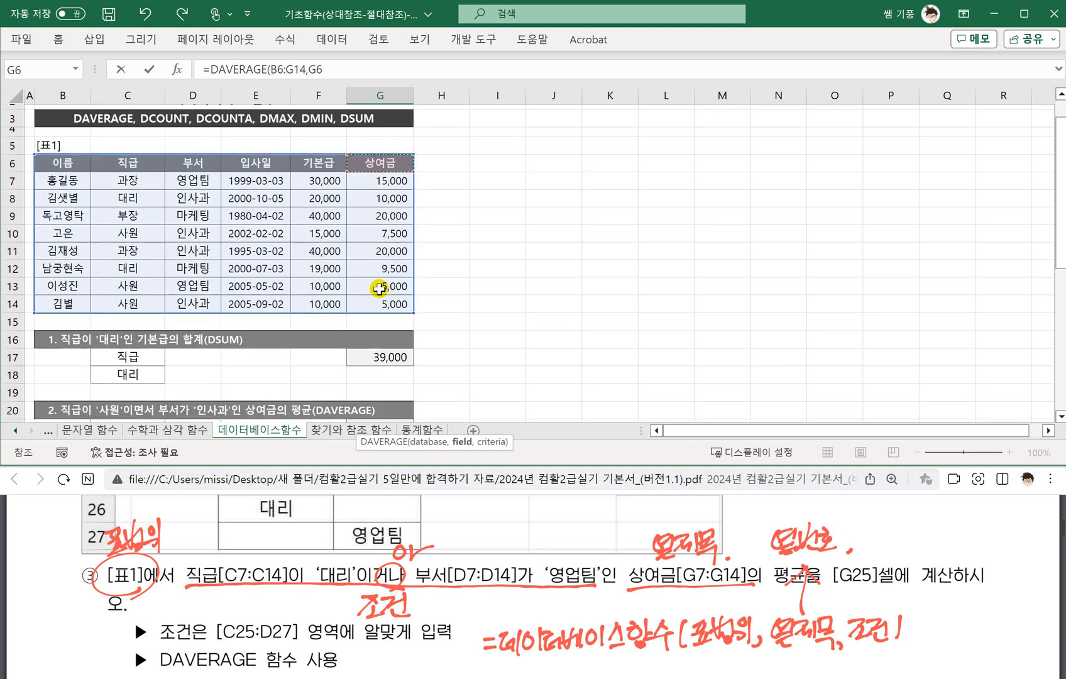
text(,)
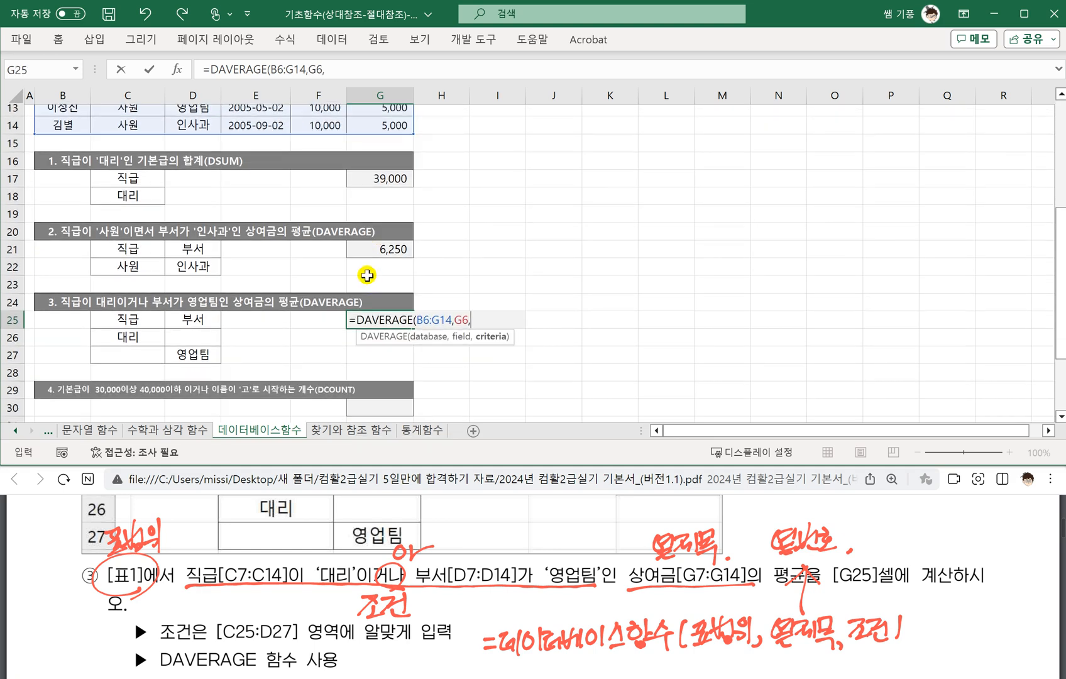
drag(112, 321, 193, 353)
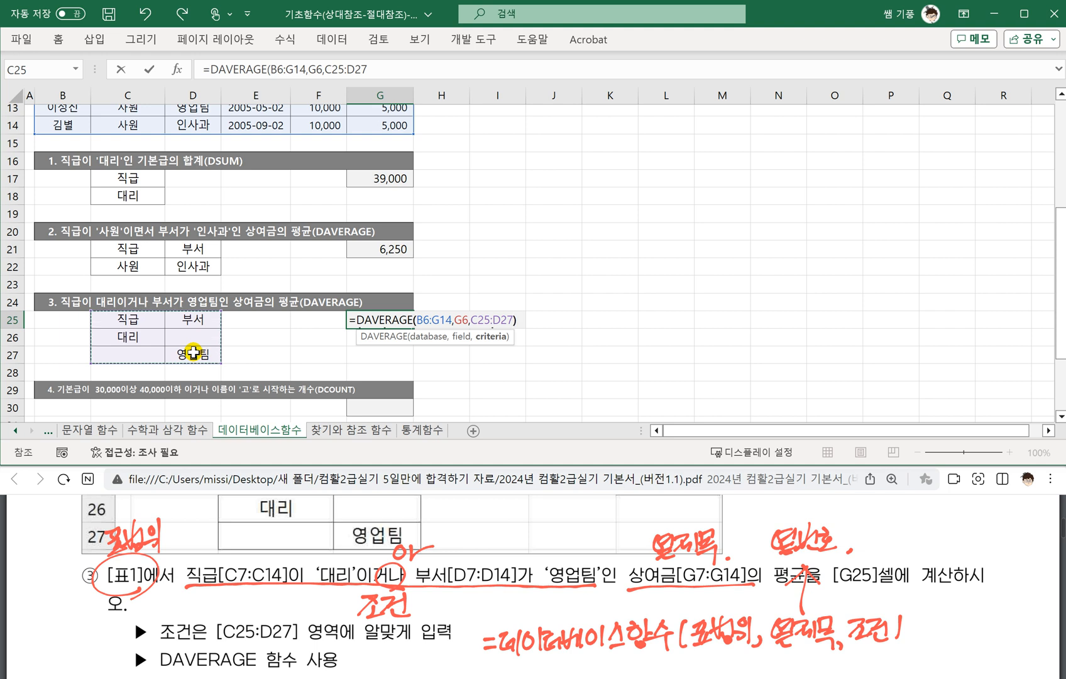
text())
key(Return)
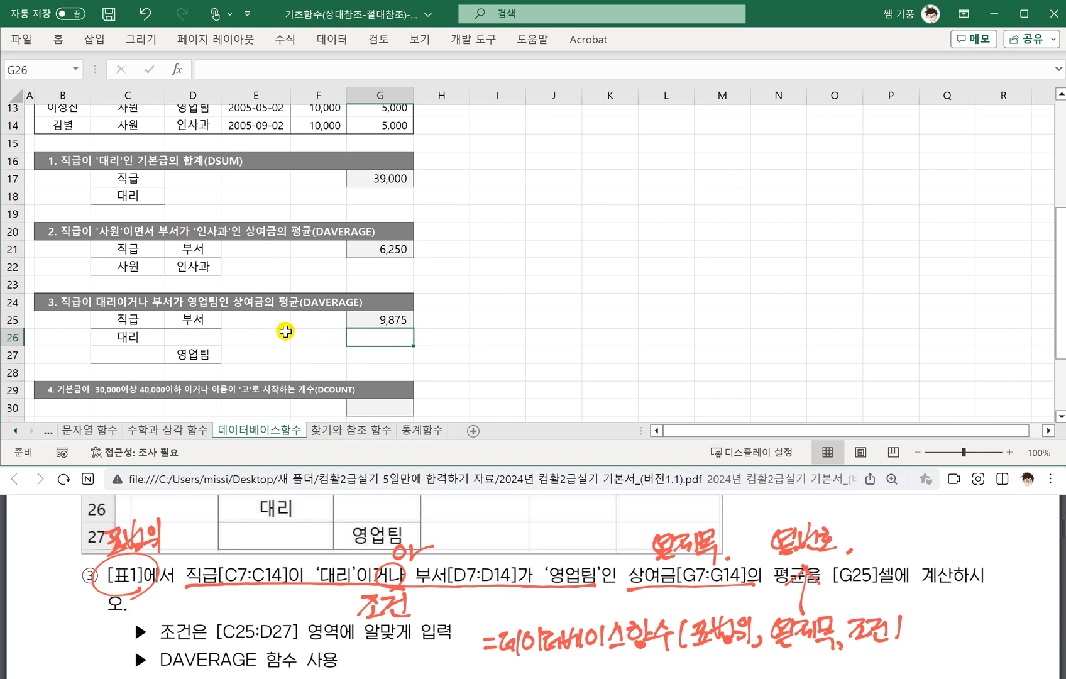
Read exercise ④ on DCOUNT in the PDF and locate its matching section in the worksheet.
scroll(285, 331, down, 1)
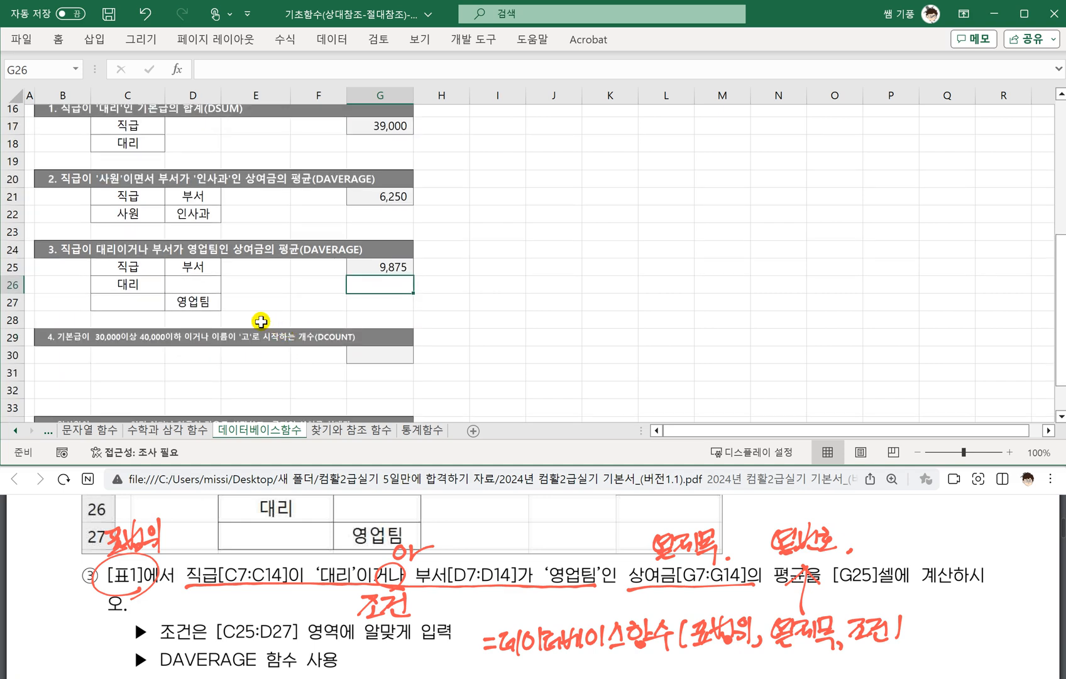
scroll(261, 321, down, 1)
scroll(293, 591, down, 1)
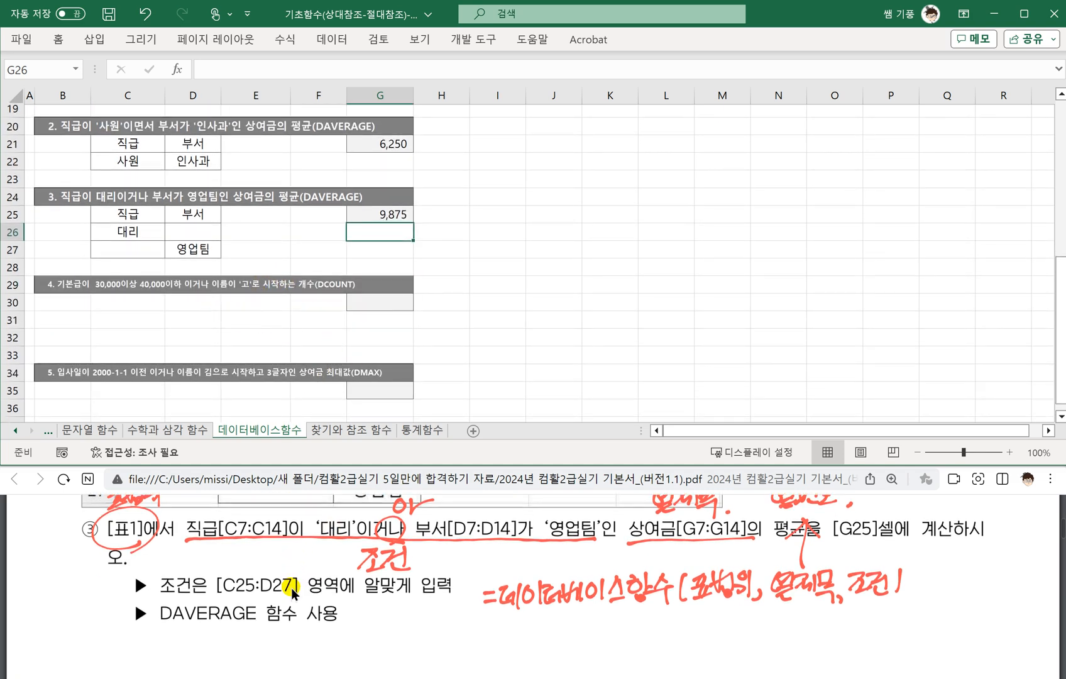
scroll(293, 591, down, 2)
scroll(284, 572, down, 2)
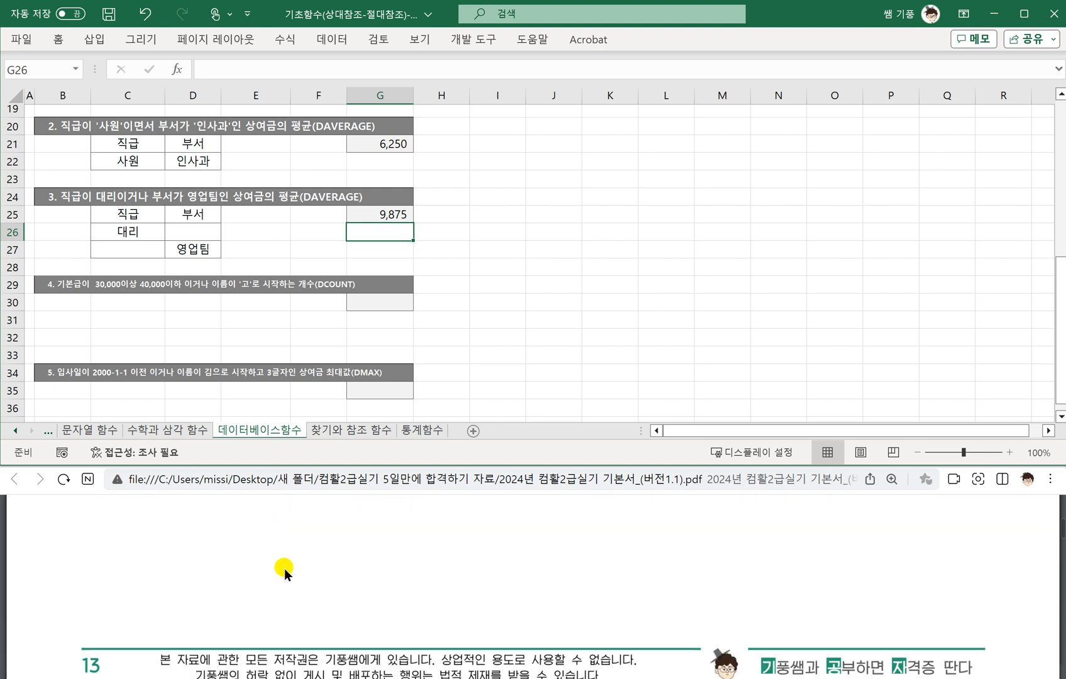
scroll(284, 569, down, 5)
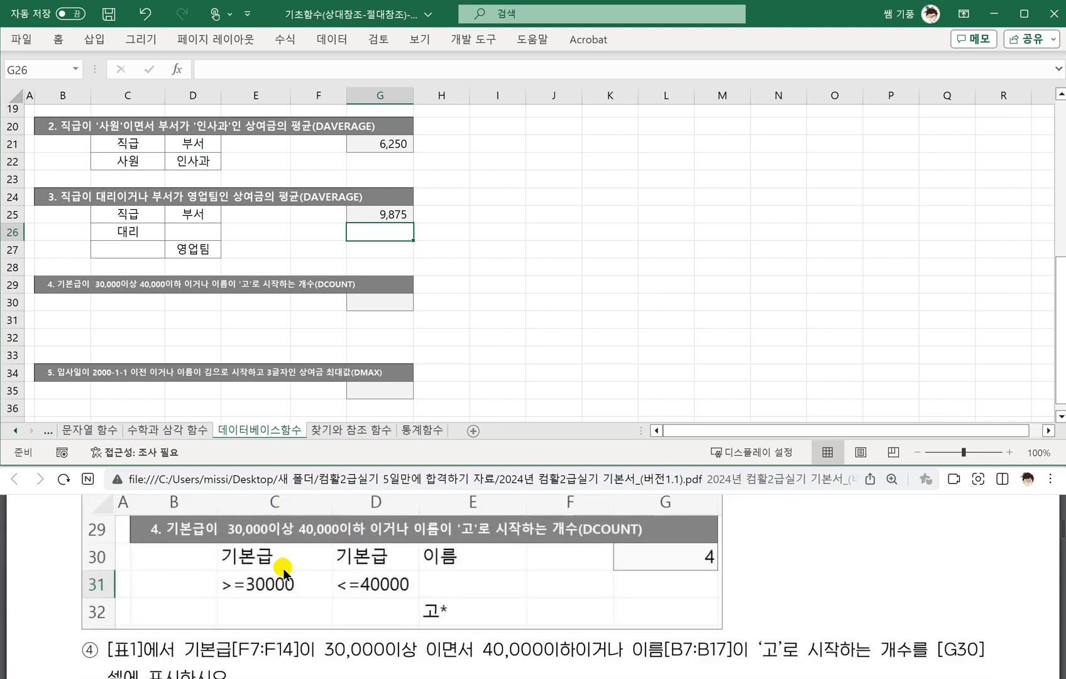
scroll(283, 569, down, 1)
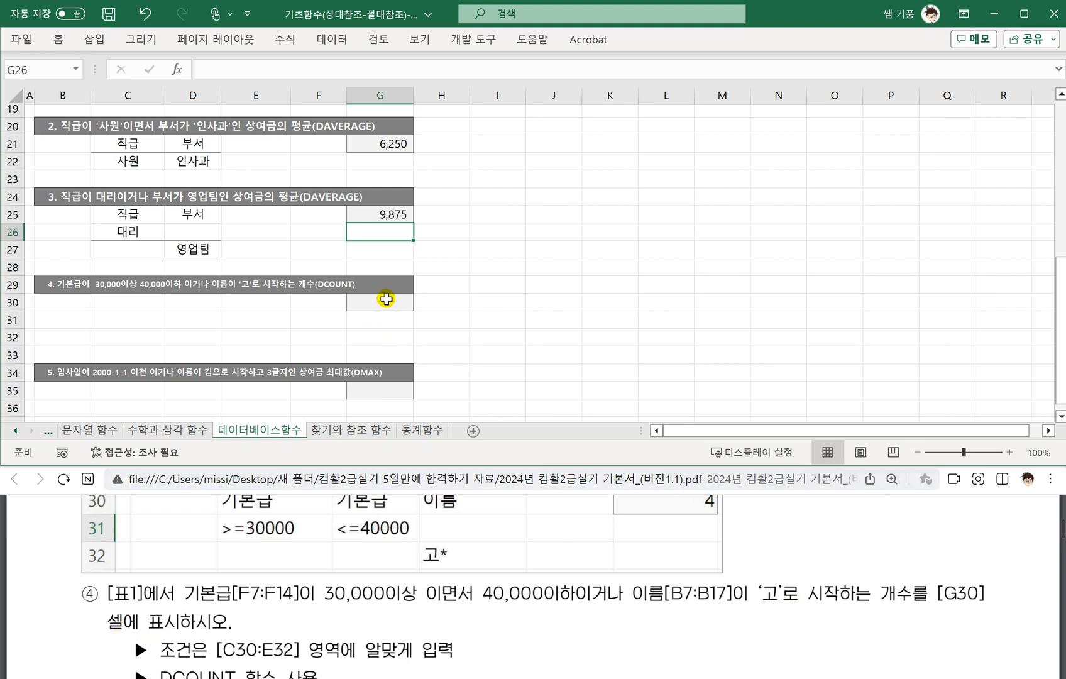
scroll(280, 569, down, 1)
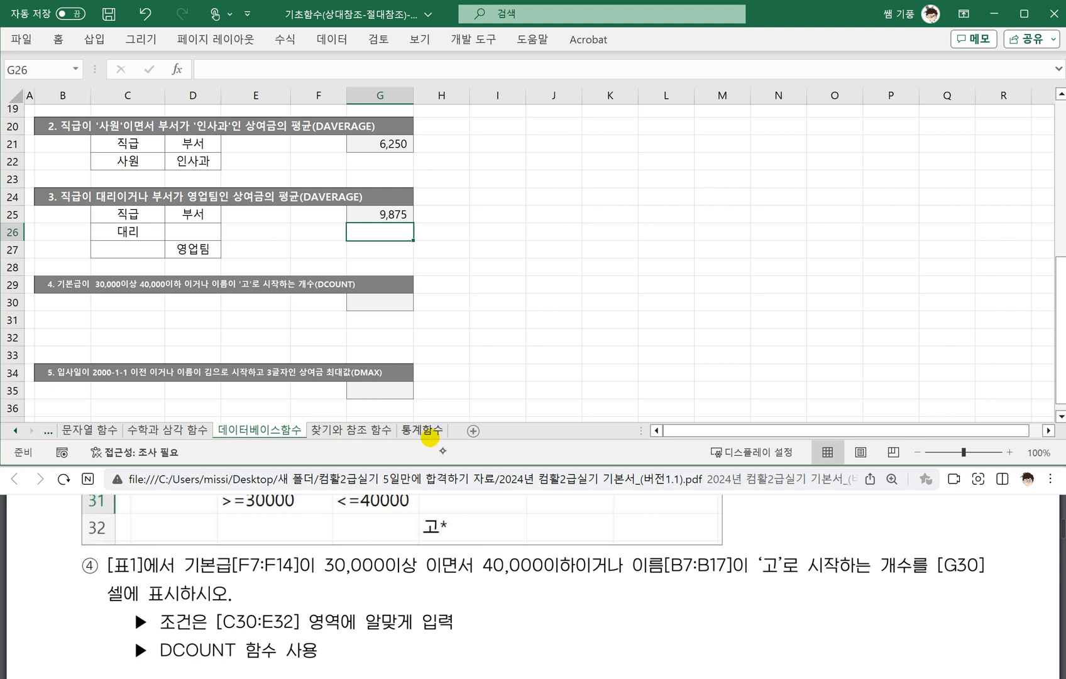
Handwrite the syntax "=Dcount(표범위, 열제목, 조건)" beside the instructions of exercise ④ in the PDF.
drag(527, 626, 540, 628)
mouse_move(555, 611)
mouse_down()
mouse_move(542, 646)
mouse_move(604, 637)
mouse_up()
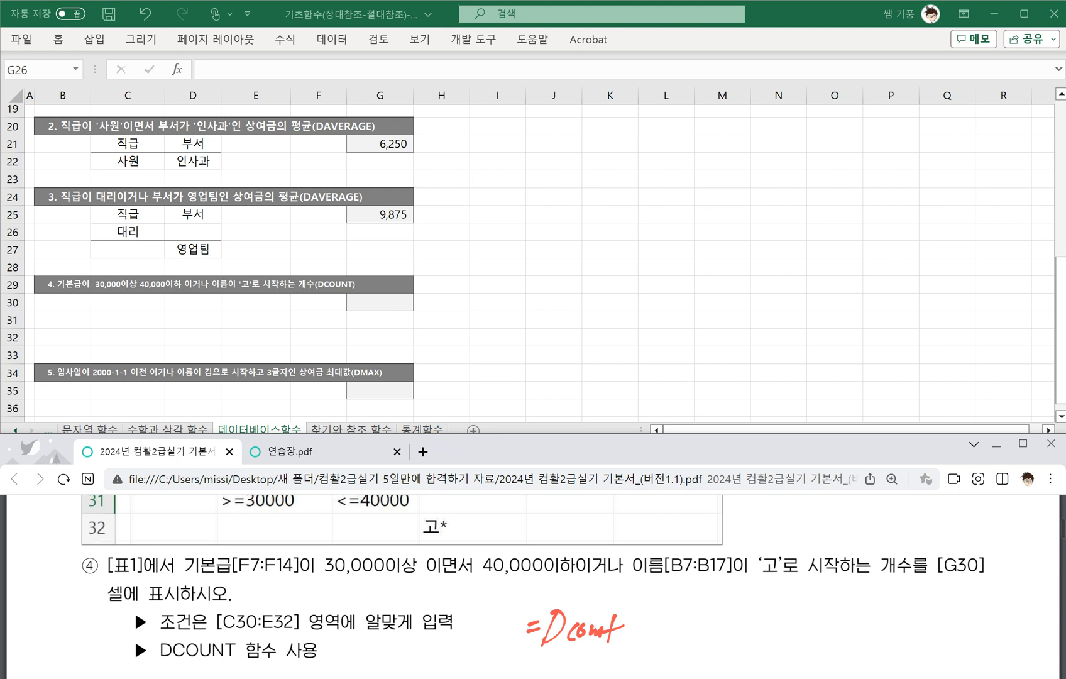
mouse_move(639, 613)
mouse_down()
mouse_move(643, 639)
mouse_move(661, 613)
mouse_move(666, 636)
mouse_move(676, 608)
mouse_move(695, 624)
mouse_up()
mouse_move(699, 609)
mouse_down()
mouse_move(707, 637)
mouse_move(727, 617)
mouse_up()
drag(729, 619, 738, 627)
drag(723, 628, 737, 635)
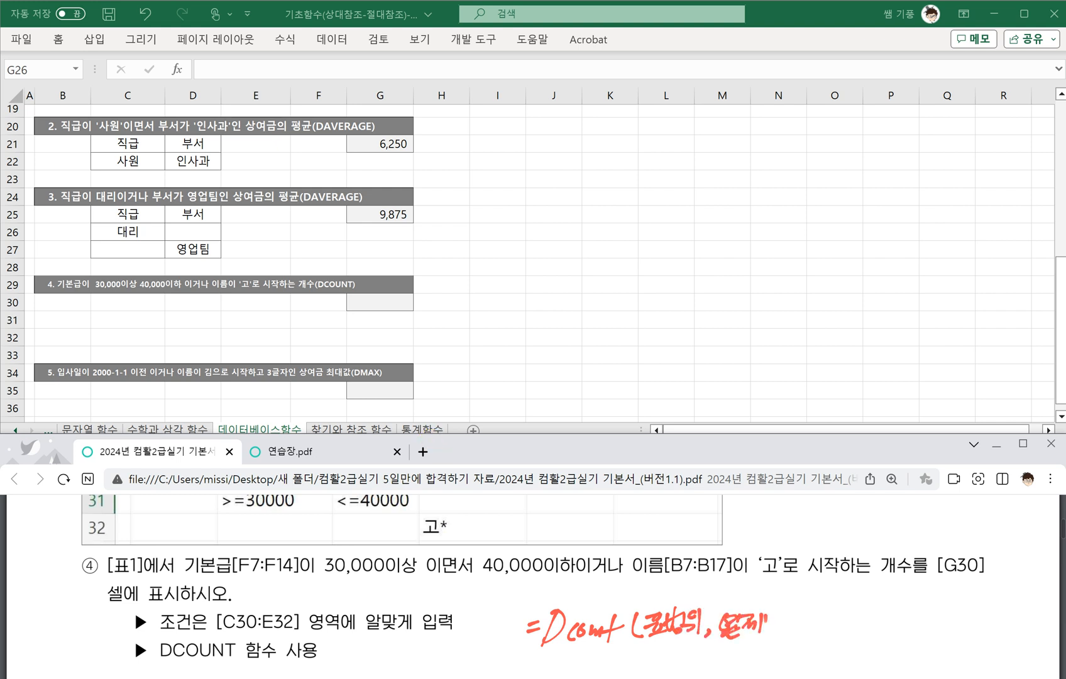
drag(763, 631, 777, 639)
drag(788, 631, 811, 615)
drag(805, 617, 796, 633)
drag(806, 623, 805, 635)
drag(799, 637, 831, 629)
drag(820, 624, 843, 638)
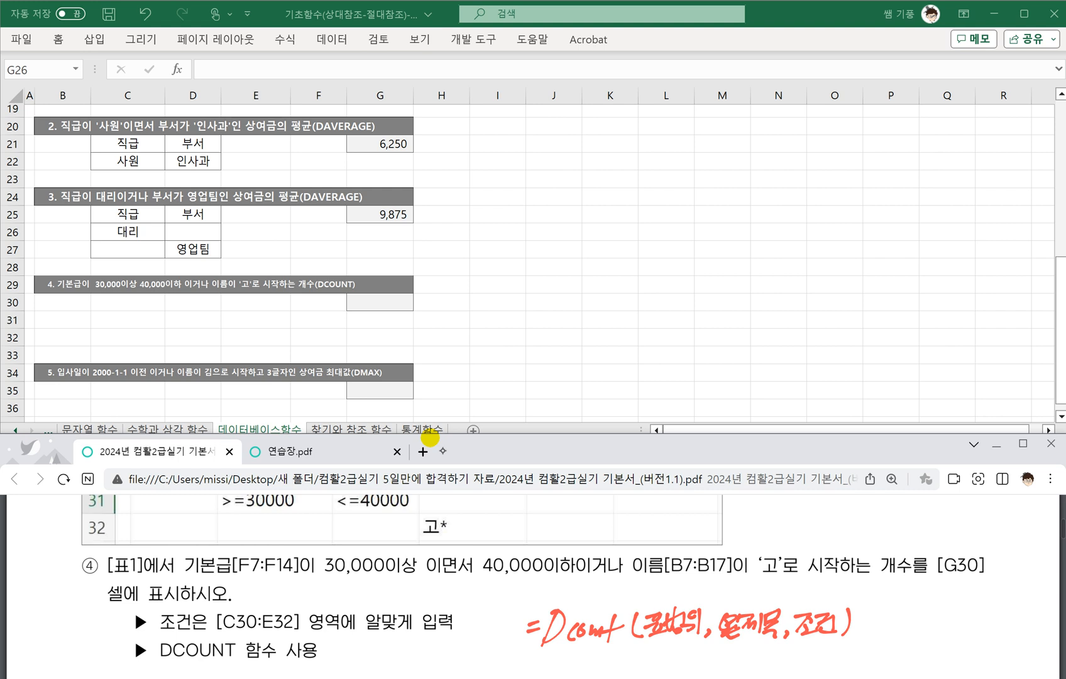
Underline 열제목 in the handwritten Dcount syntax and add an arrow to the note "숫자, 날짜, 시간".
mouse_move(713, 648)
mouse_down()
mouse_move(776, 640)
mouse_move(763, 671)
mouse_move(796, 661)
mouse_up()
mouse_move(786, 667)
mouse_down()
mouse_move(788, 678)
mouse_move(811, 652)
mouse_up()
mouse_move(797, 668)
mouse_down()
mouse_move(811, 656)
mouse_move(816, 677)
mouse_move(819, 663)
mouse_up()
drag(821, 670, 843, 662)
drag(848, 646, 848, 673)
drag(851, 649, 861, 657)
drag(862, 652, 871, 656)
mouse_move(874, 646)
mouse_down()
mouse_move(876, 673)
mouse_move(893, 668)
mouse_up()
drag(904, 660, 915, 667)
mouse_move(913, 647)
mouse_down()
mouse_move(911, 667)
mouse_move(937, 671)
mouse_up()
drag(924, 664, 940, 672)
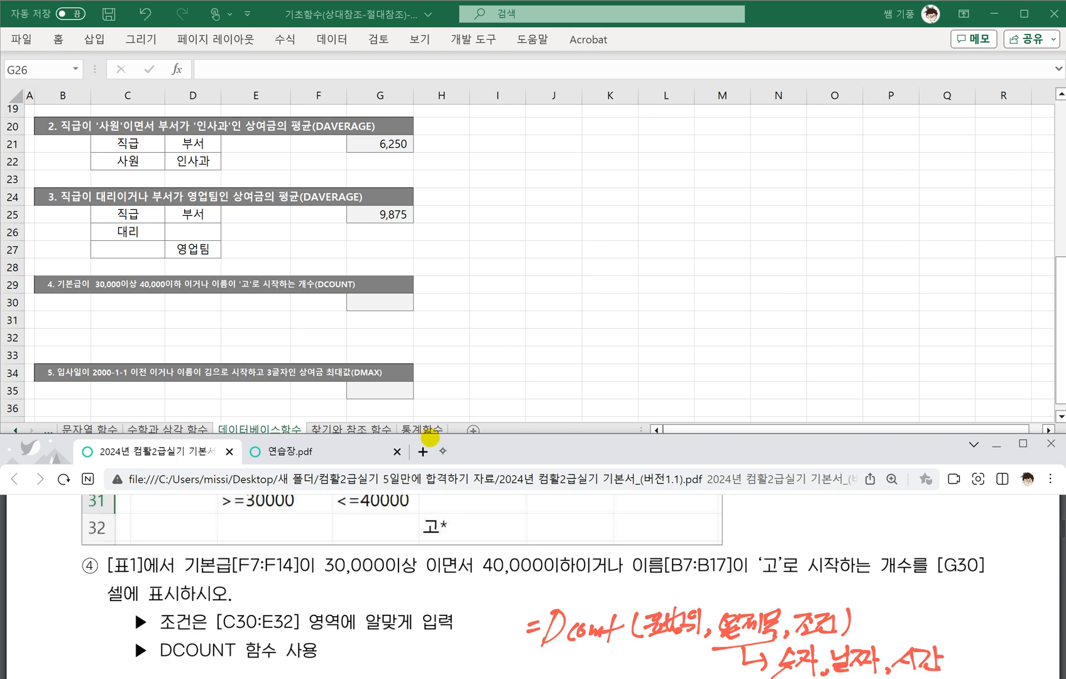
Bring [표1] into view in the worksheet and handwrite "=Dcounta" below the Dcount syntax in the PDF.
scroll(349, 240, up, 5)
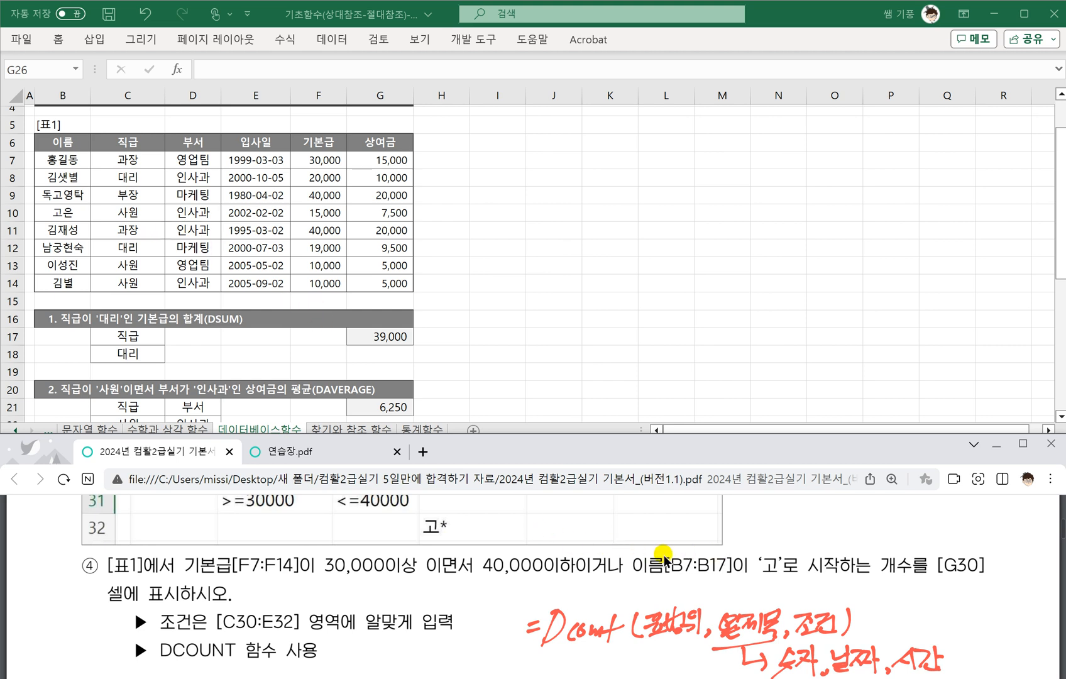
scroll(653, 563, down, 1)
scroll(629, 576, down, 1)
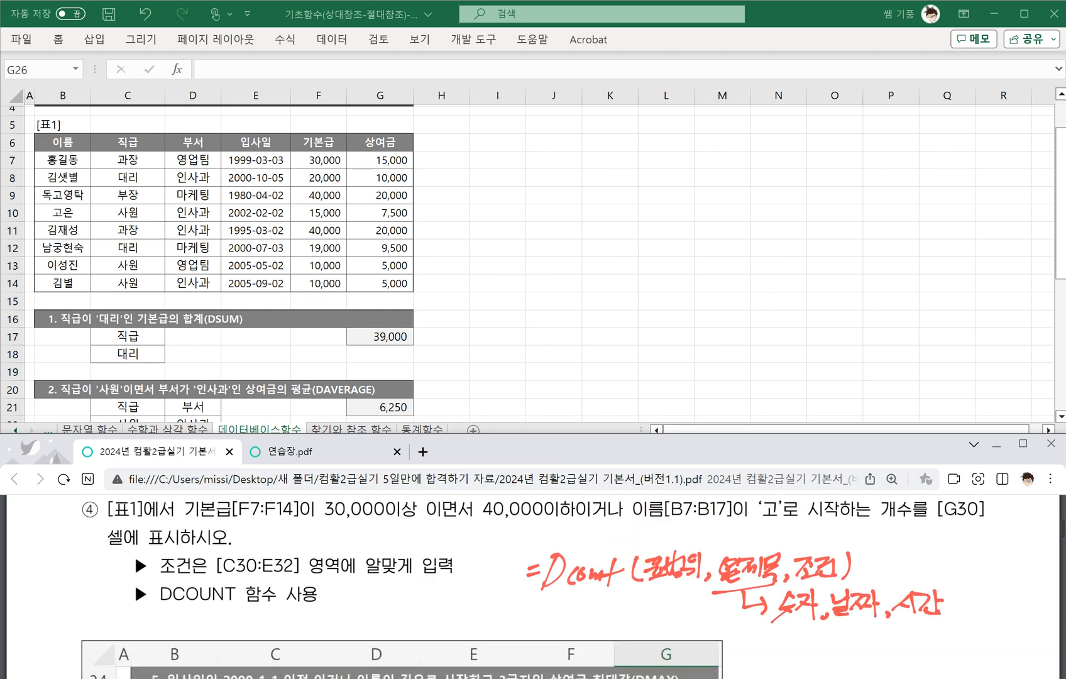
drag(521, 631, 534, 629)
drag(523, 637, 536, 634)
mouse_move(552, 610)
mouse_down()
mouse_move(541, 641)
mouse_move(568, 636)
mouse_up()
mouse_move(577, 623)
mouse_down()
mouse_move(596, 637)
mouse_move(613, 625)
mouse_move(627, 644)
mouse_up()
drag(648, 625, 653, 635)
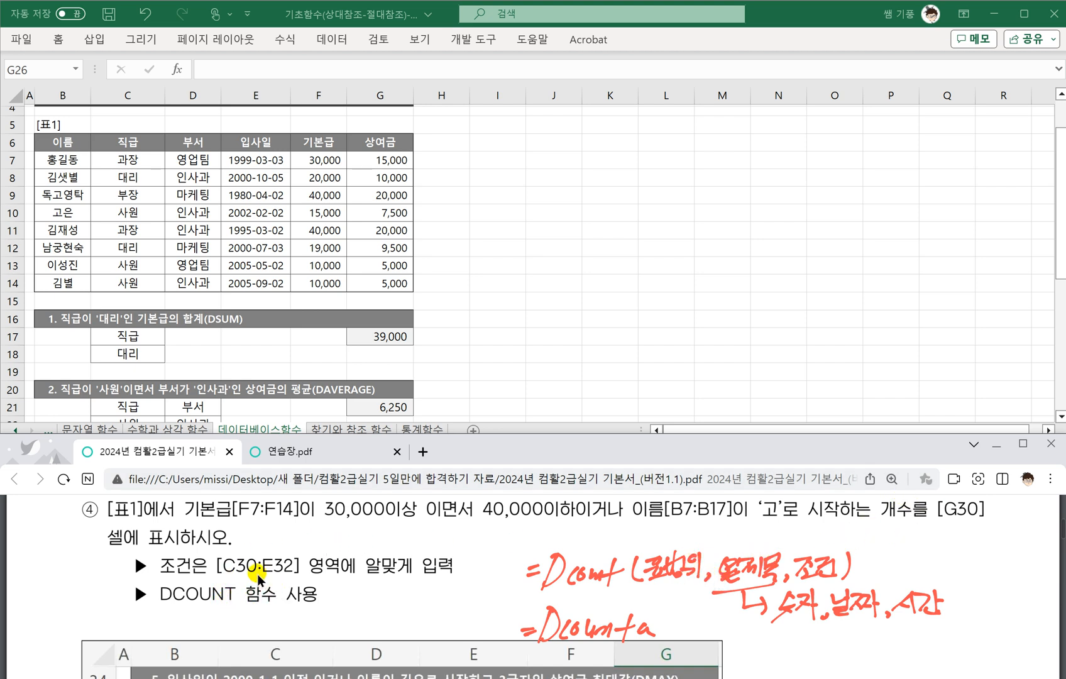
Circle [표1] in the text of exercise ④ and write the label "표범위" above it.
scroll(286, 591, up, 1)
scroll(279, 597, up, 1)
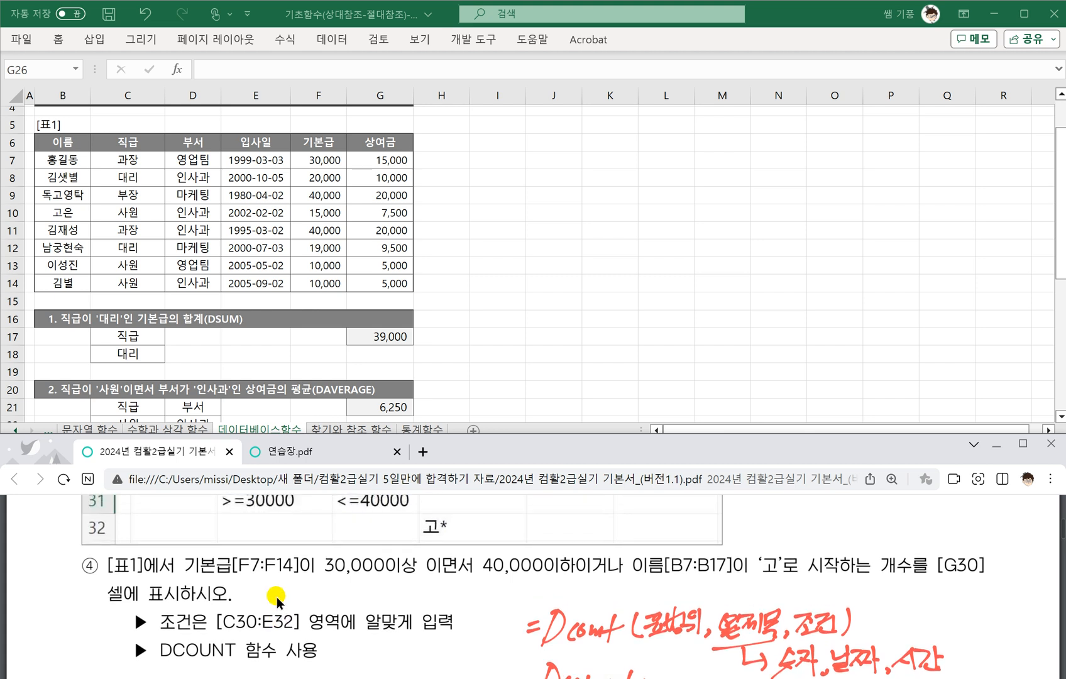
mouse_move(143, 552)
mouse_down()
mouse_move(116, 546)
mouse_move(113, 529)
mouse_move(99, 542)
mouse_move(107, 551)
mouse_move(132, 515)
mouse_move(164, 533)
mouse_up()
drag(160, 511, 161, 532)
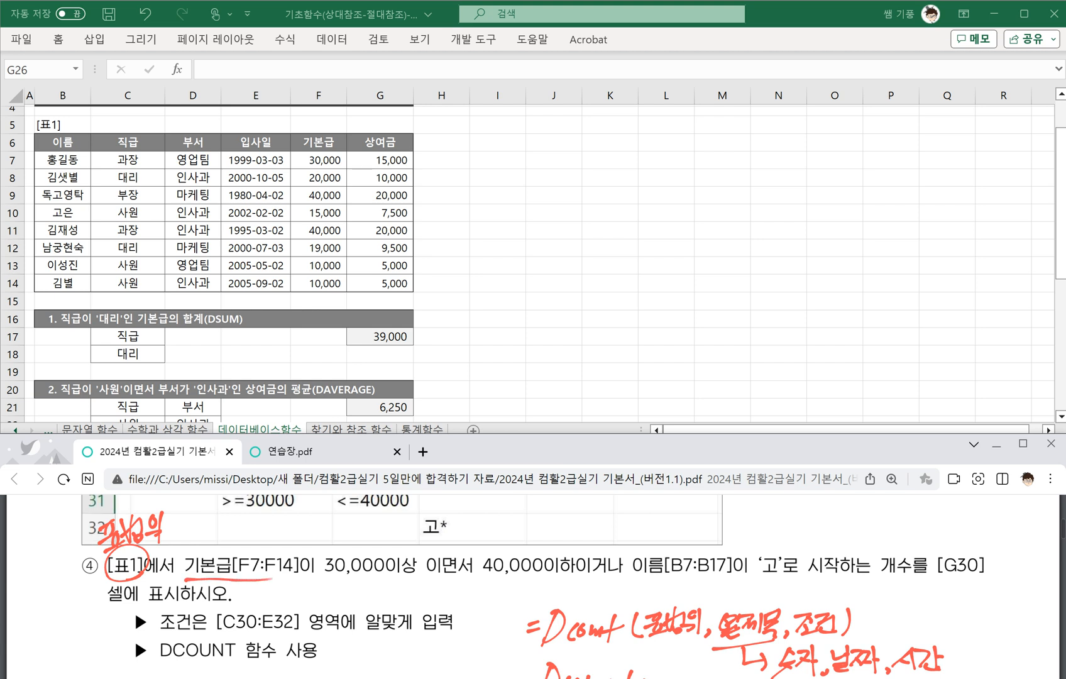
Underline the 기본급 and 이름 conditions in exercise ④, marking 면서 as "and" and labelling the underlined text "조건".
drag(369, 580, 472, 582)
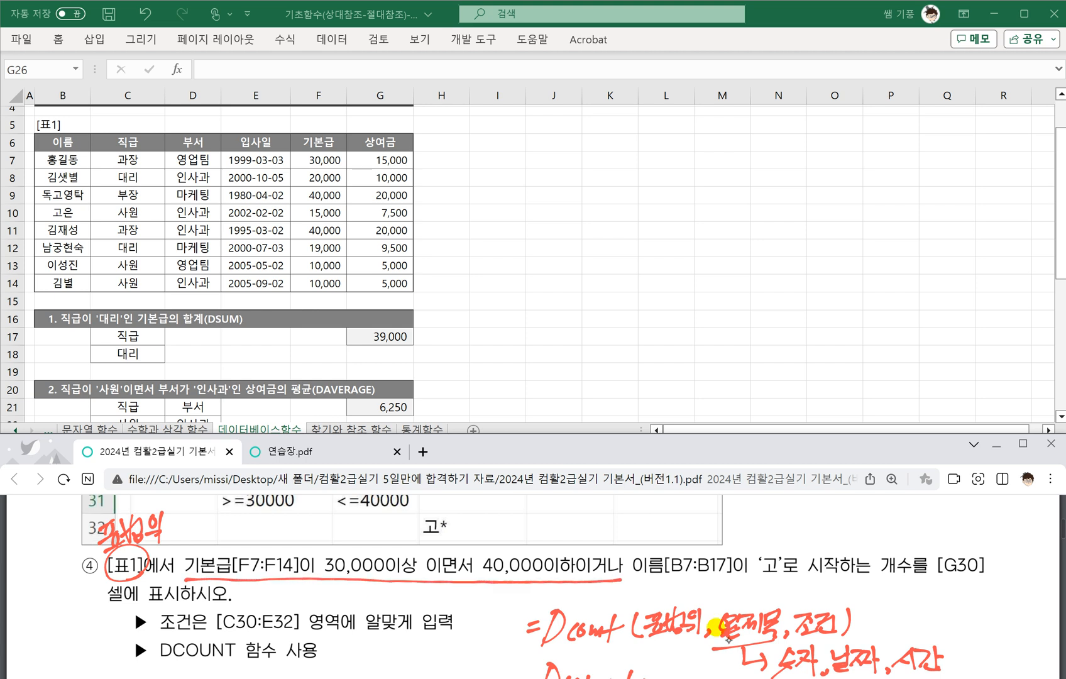
mouse_move(467, 555)
mouse_down()
mouse_move(458, 582)
mouse_move(477, 548)
mouse_move(504, 551)
mouse_up()
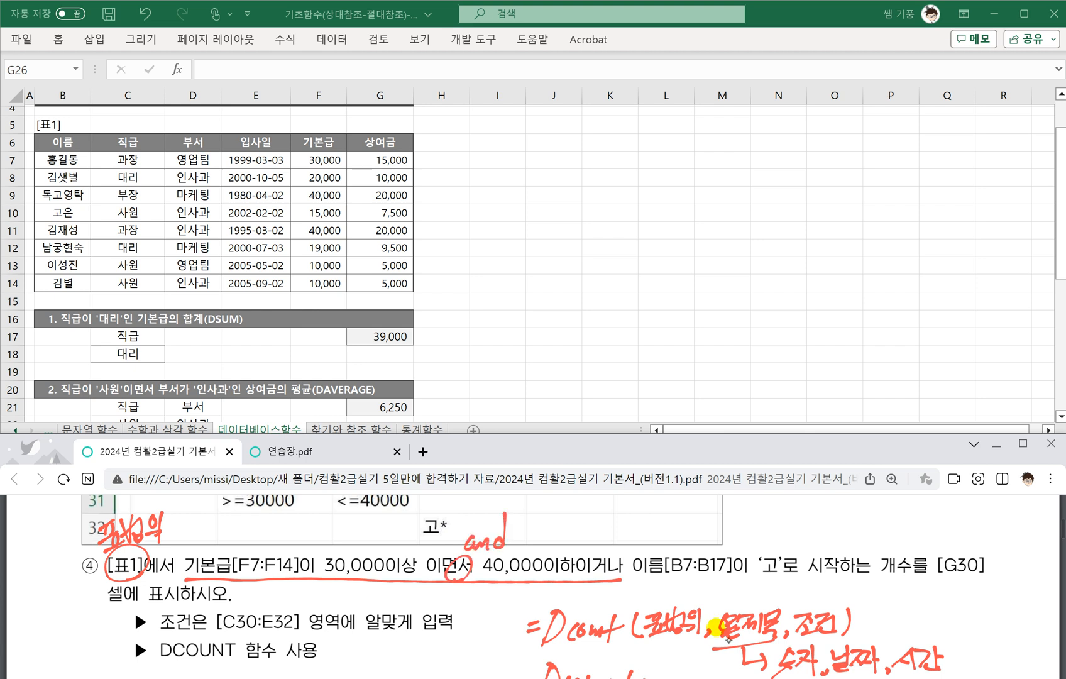
drag(613, 583, 781, 575)
mouse_move(407, 599)
mouse_down()
mouse_move(409, 608)
mouse_move(464, 612)
mouse_up()
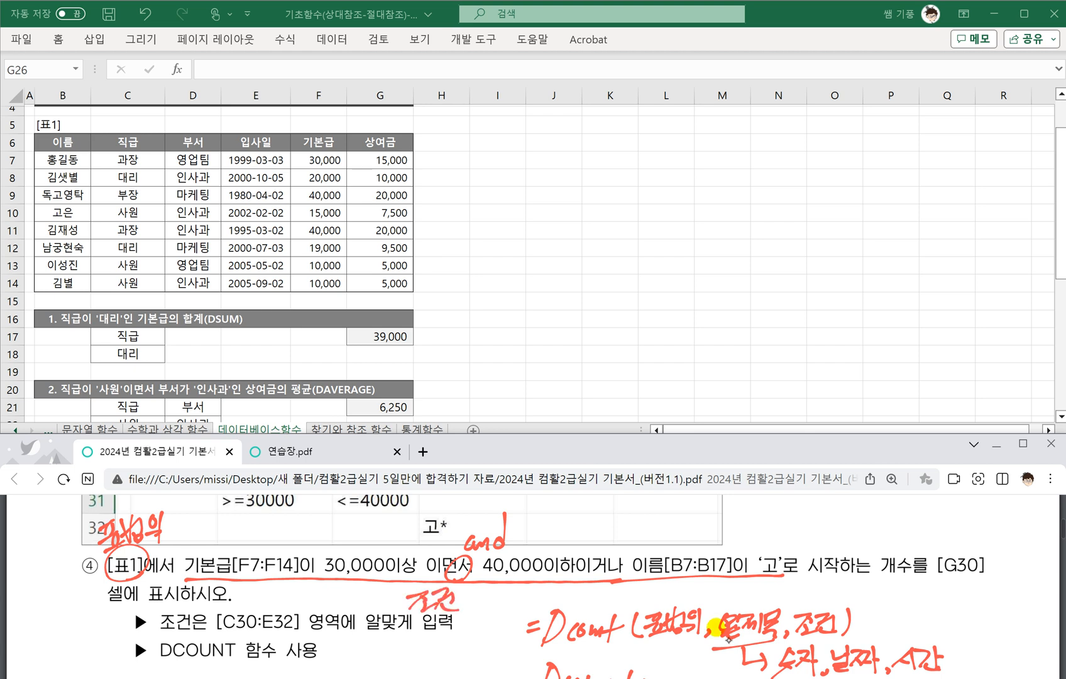
Extend the condition underline to 시작하는 and circle the end of 거나 with the note "or" above it.
drag(782, 576, 856, 574)
mouse_move(628, 577)
mouse_down()
mouse_move(611, 581)
mouse_move(619, 580)
mouse_up()
drag(613, 529, 652, 532)
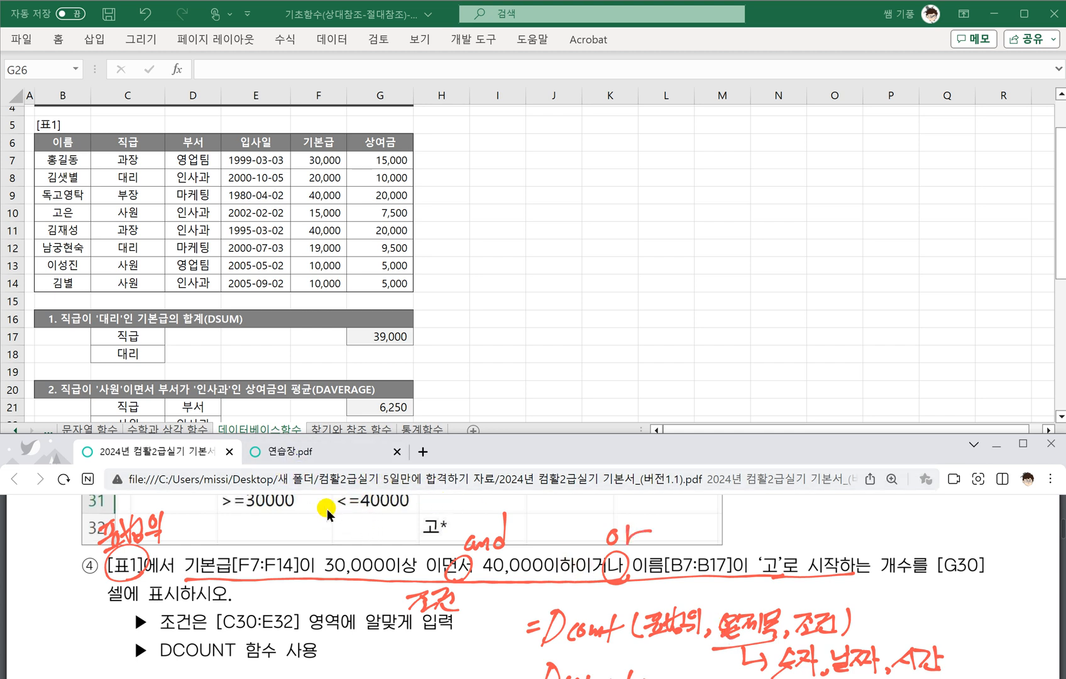
Scroll the worksheet to exercise 4 and handwrite the wildcard "고*" above the '고'로 시작하는 condition in the PDF.
click(272, 390)
scroll(270, 390, down, 3)
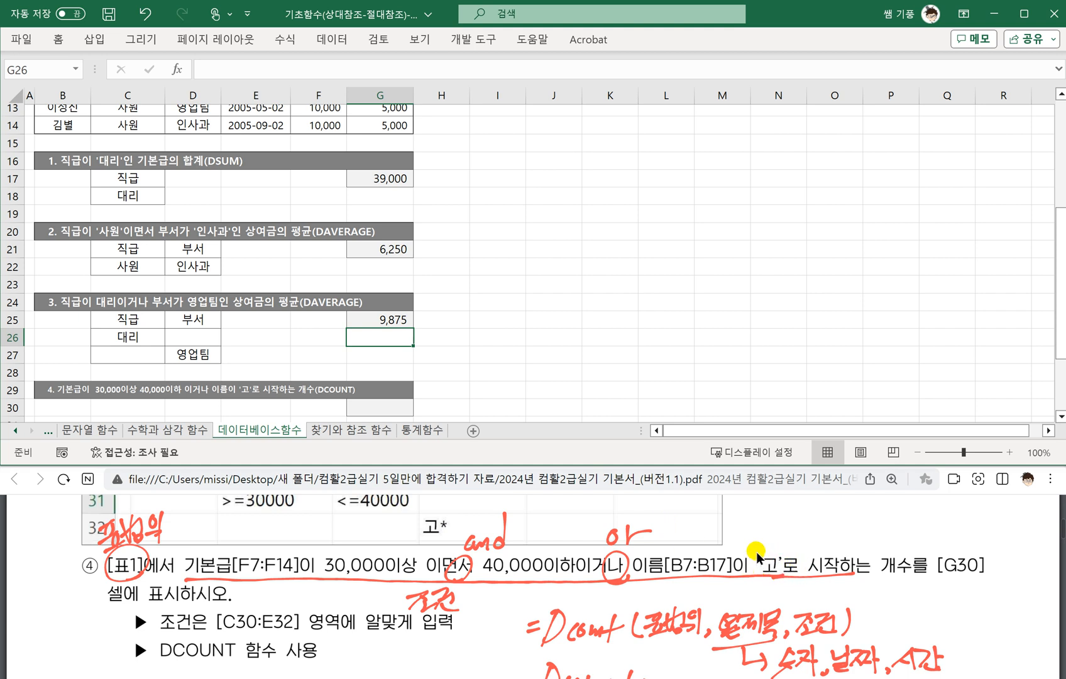
drag(854, 503, 885, 520)
drag(883, 513, 897, 509)
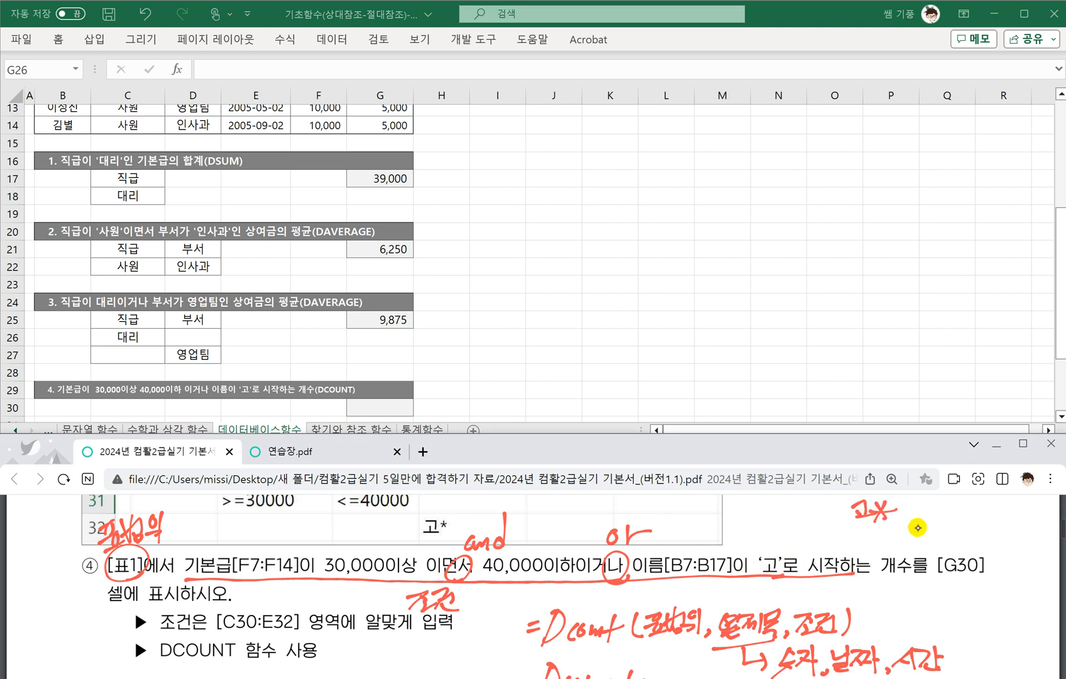
Handwrite the wildcard "*고" beside "고*" in the PDF and add another wildcard pattern beneath them.
mouse_move(915, 502)
mouse_down()
mouse_move(935, 521)
mouse_move(919, 519)
mouse_up()
drag(909, 512, 946, 519)
drag(936, 521, 959, 517)
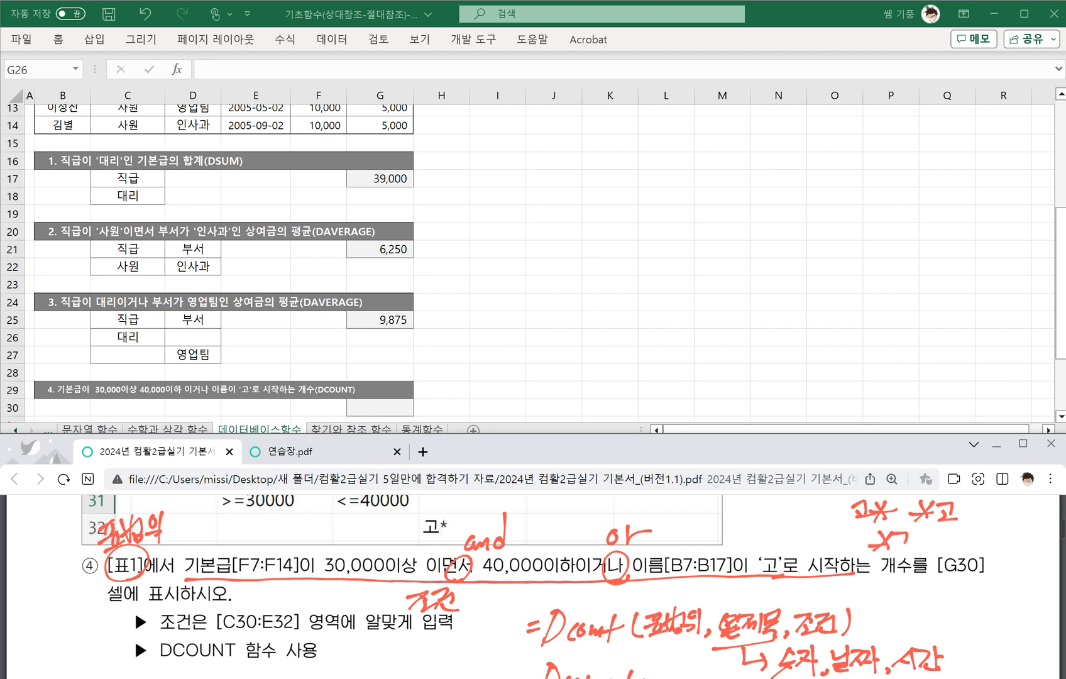
drag(915, 548, 938, 546)
Handwrite the operator note ">= (이상, 이후)" below the instructions of exercise ④ in the PDF.
scroll(395, 531, down, 1)
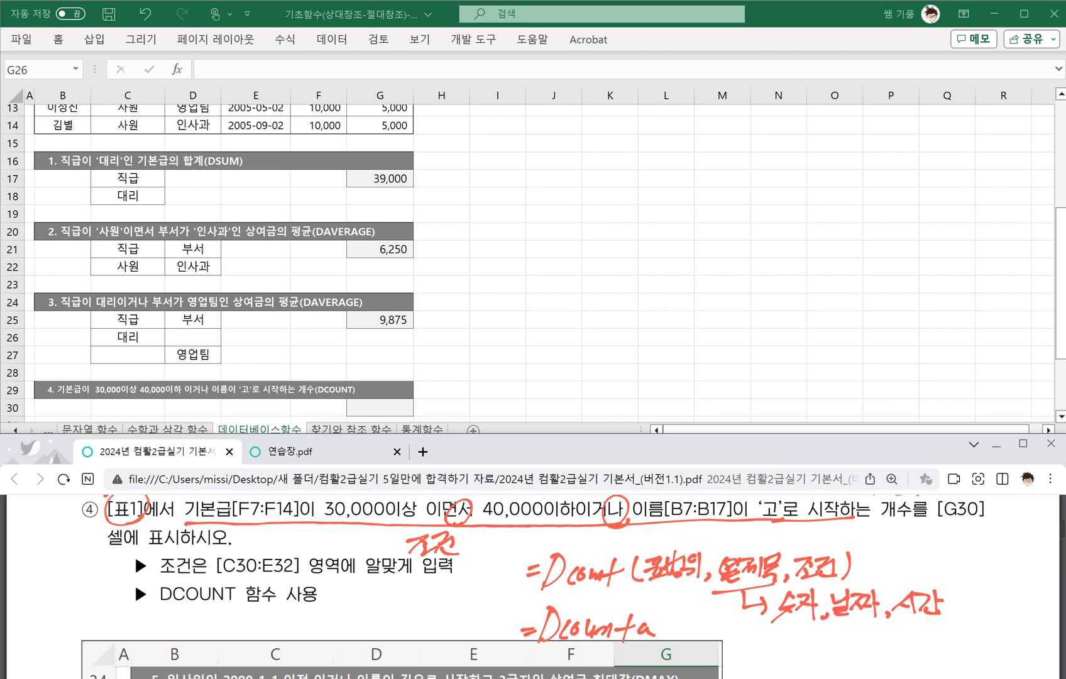
drag(101, 627, 114, 622)
drag(100, 632, 131, 634)
mouse_move(145, 621)
mouse_down()
mouse_move(138, 631)
mouse_move(177, 626)
mouse_up()
mouse_move(166, 628)
mouse_down()
mouse_move(195, 623)
mouse_move(203, 640)
mouse_move(217, 618)
mouse_up()
drag(208, 622, 219, 620)
drag(215, 622, 222, 629)
drag(214, 630, 213, 640)
drag(230, 611, 228, 636)
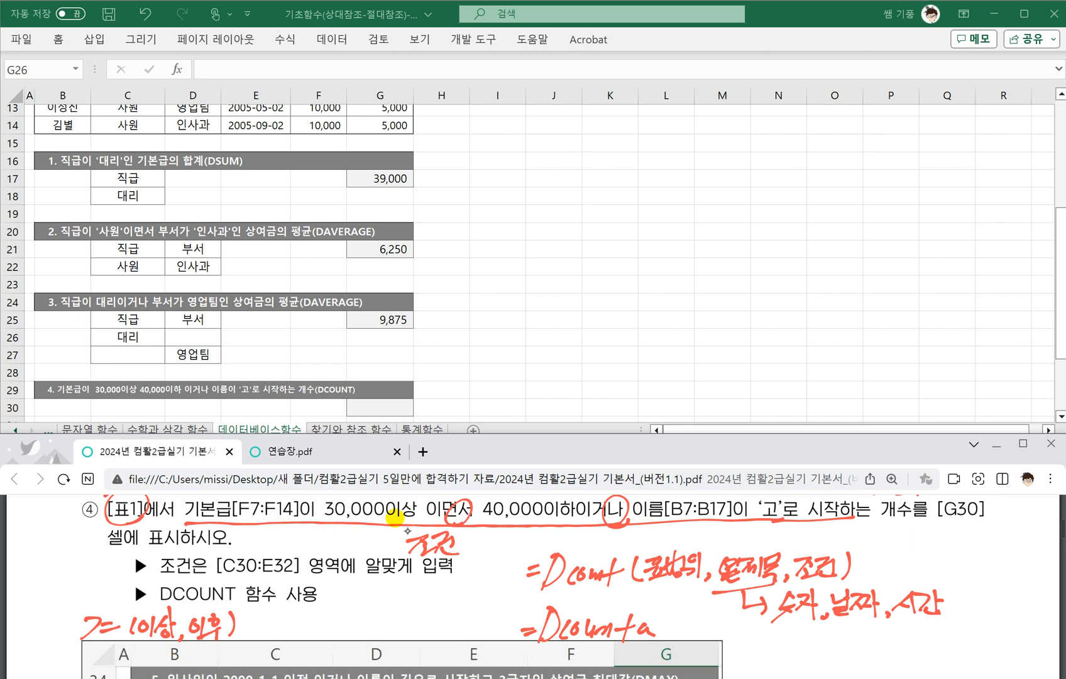
Handwrite the operator note "<= (이하, 이전)" beside the >= note, replacing the first attempt at its wording.
mouse_move(272, 616)
mouse_down()
mouse_move(273, 639)
mouse_move(287, 624)
mouse_up()
drag(273, 634, 305, 636)
mouse_move(316, 616)
mouse_down()
mouse_move(339, 623)
mouse_move(328, 637)
mouse_up()
drag(334, 627, 340, 634)
drag(340, 628, 347, 635)
drag(336, 634, 356, 640)
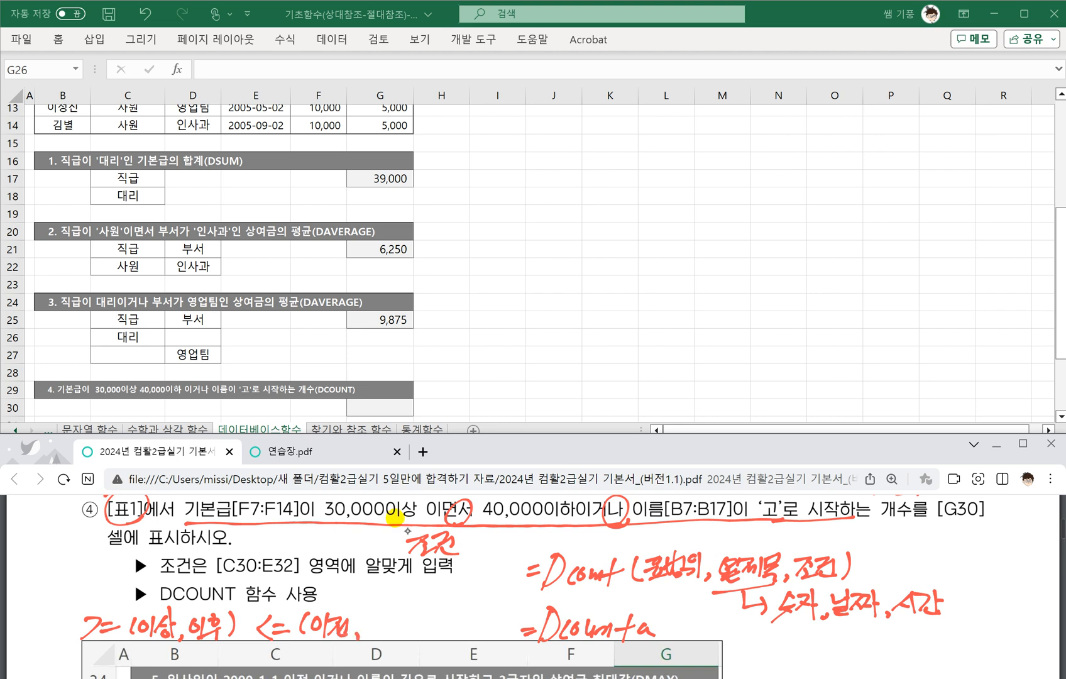
key(ctrl+z)
key(ctrl+z)
key(ctrl+z)
mouse_move(332, 619)
mouse_down()
mouse_move(404, 633)
mouse_move(420, 650)
mouse_up()
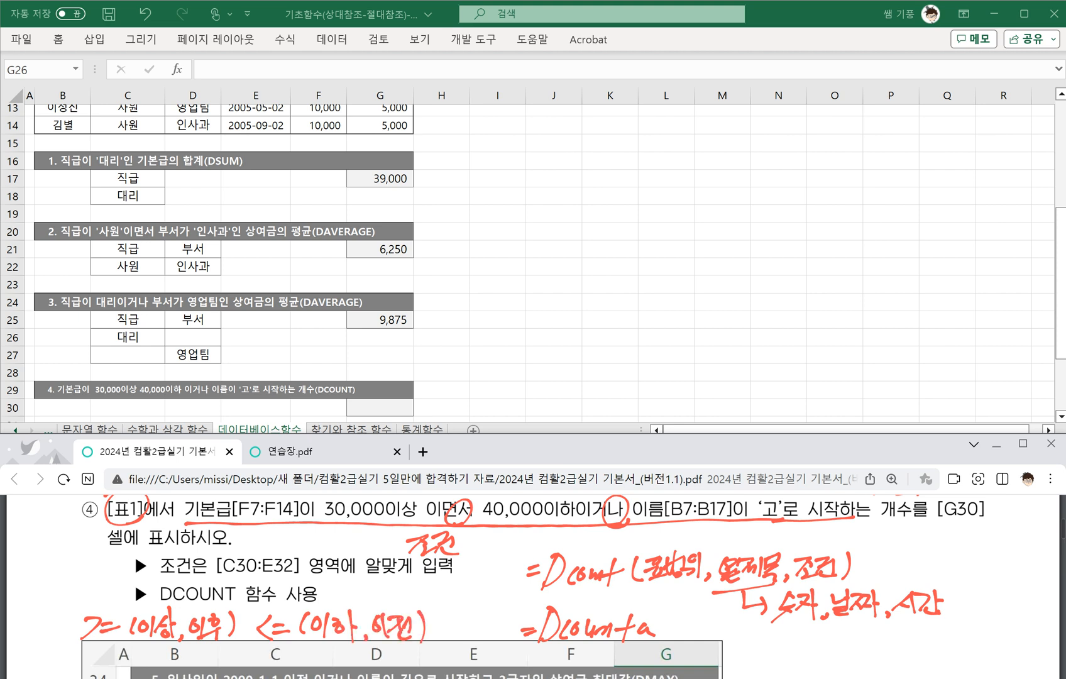
In the worksheet, enter the exercise 4 criteria header 기본급 in C30 and the condition >=30000 in C31.
click(319, 348)
scroll(314, 347, down, 1)
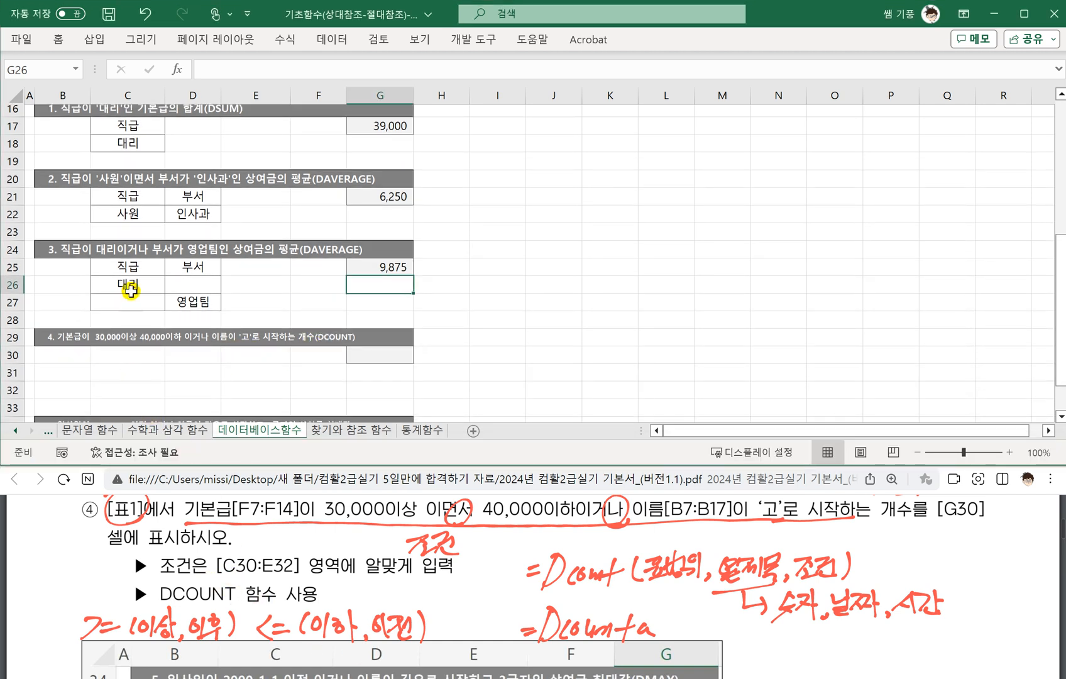
click(122, 357)
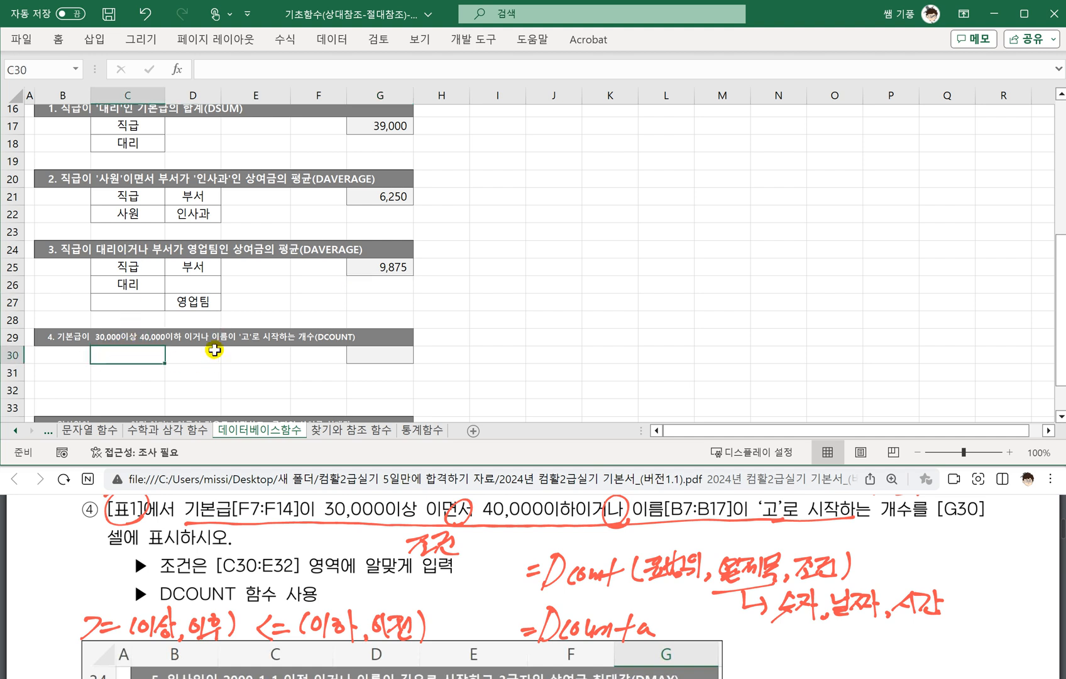
text(R)
key(BackSpace)
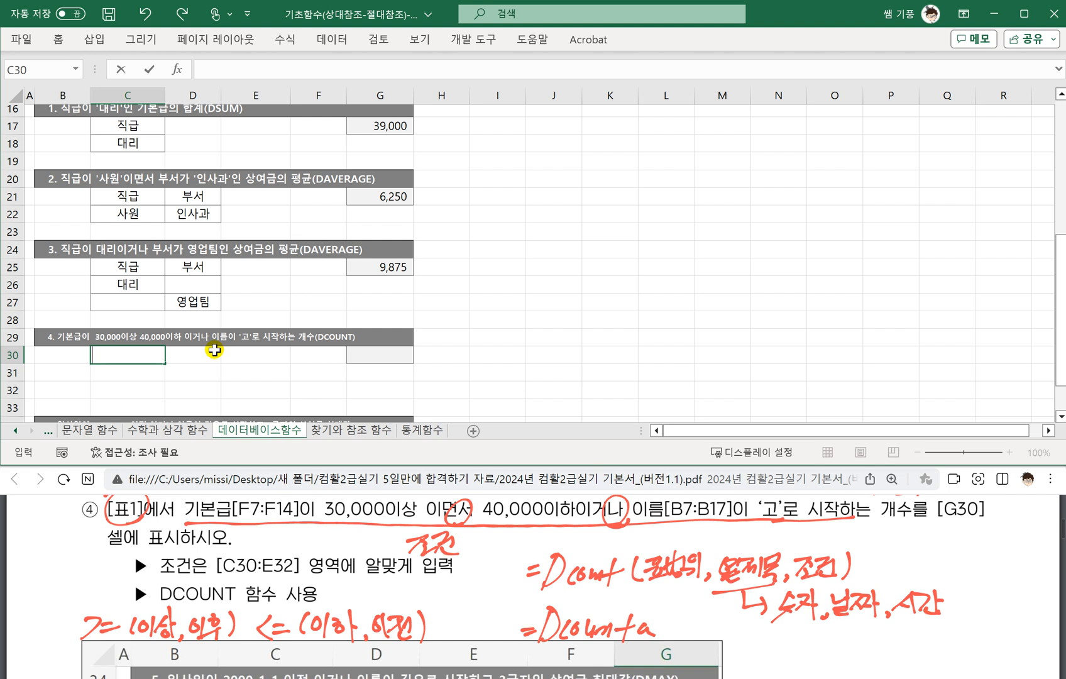
text(기;보 ㅓ)
key(BackSpace)
key(BackSpace)
key(BackSpace)
text(본급)
key(Return)
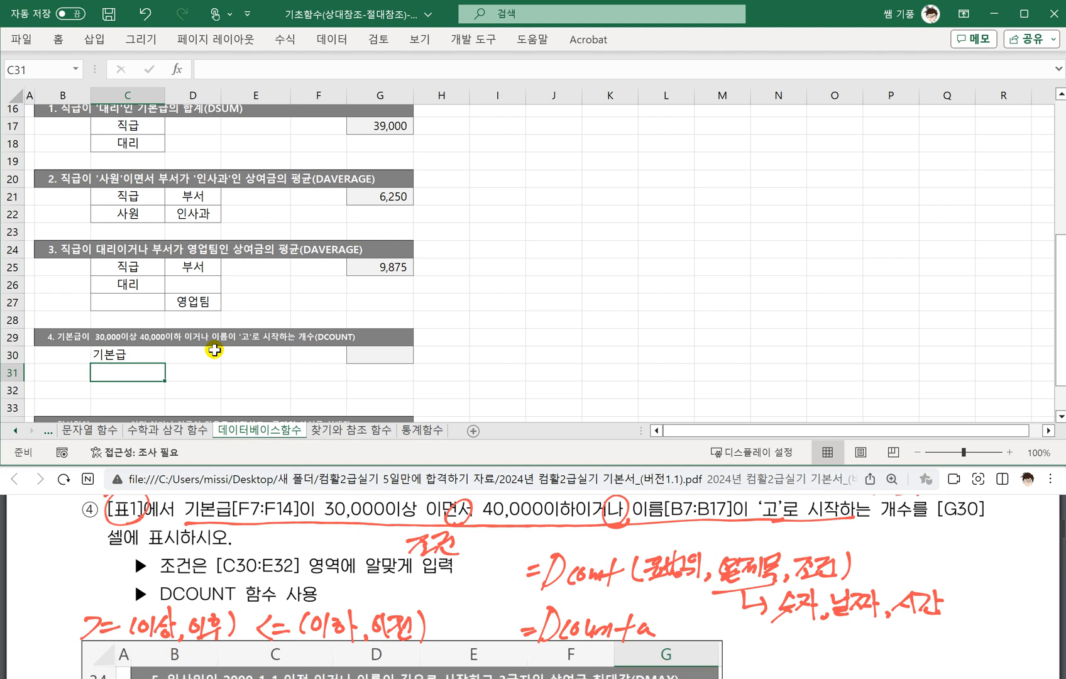
text(>)
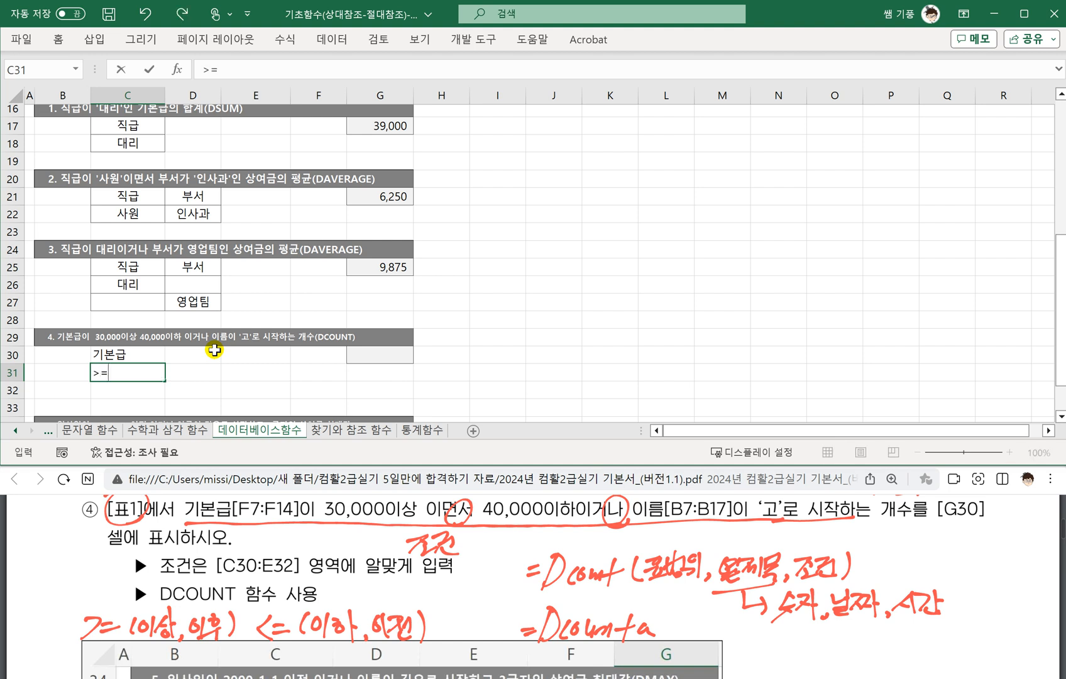
text(=30000)
Enter a second 기본급 criteria header in D30 with the condition <=40000 in D31.
click(215, 350)
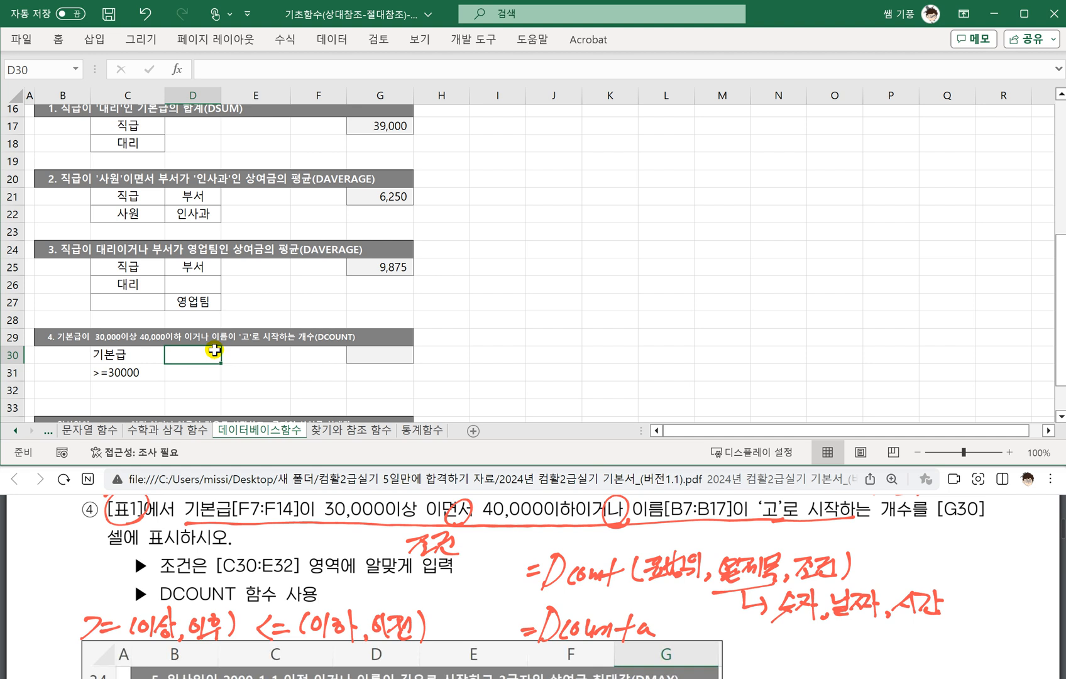
text(기본급)
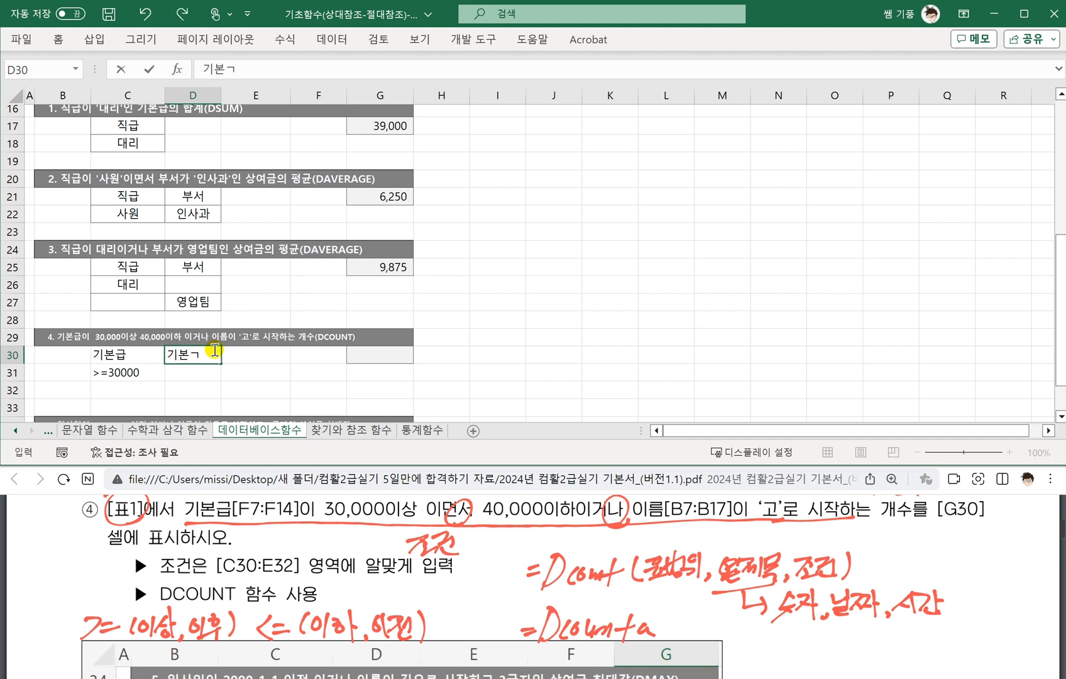
key(Return)
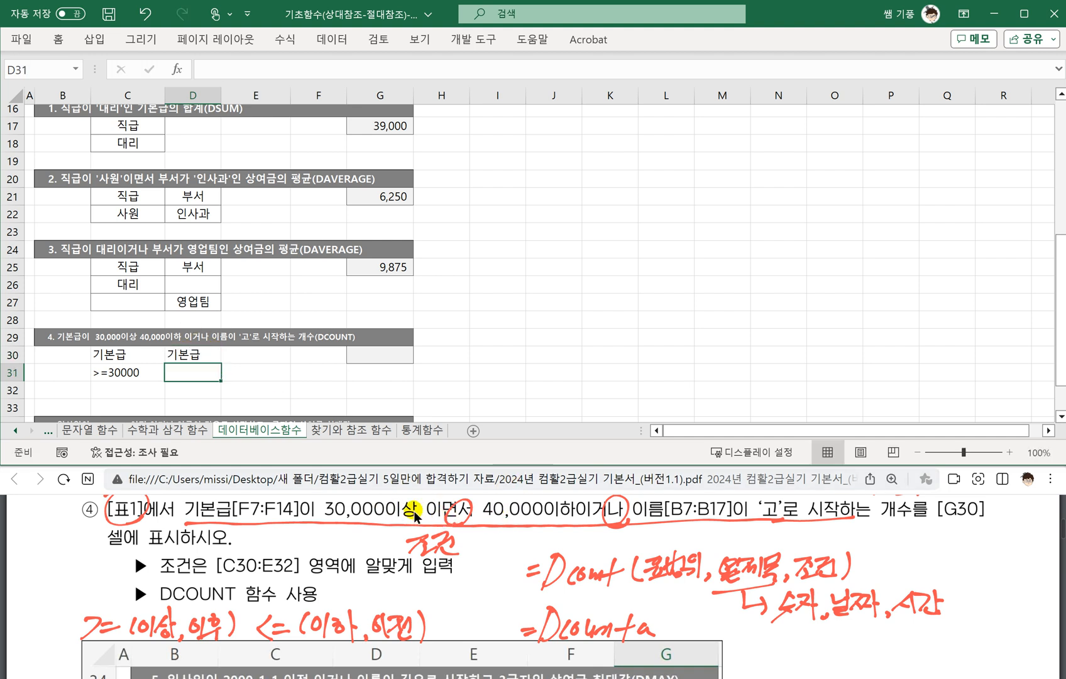
text(<=40000)
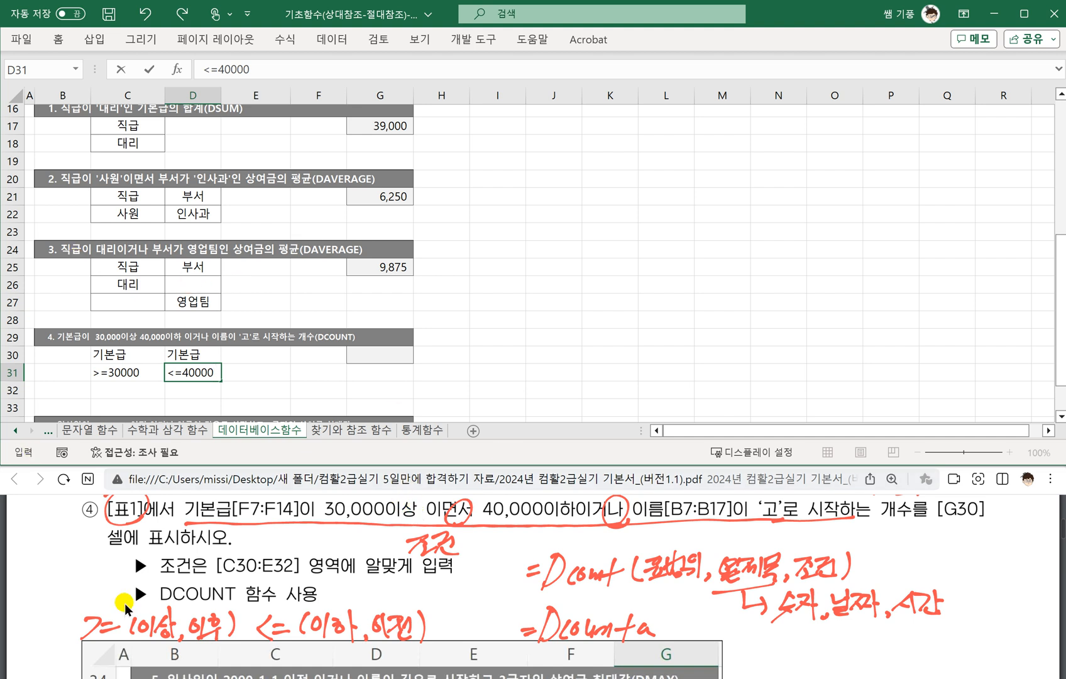
Enter the criteria header 이름 in E30 and the OR condition 고* in E32.
click(250, 355)
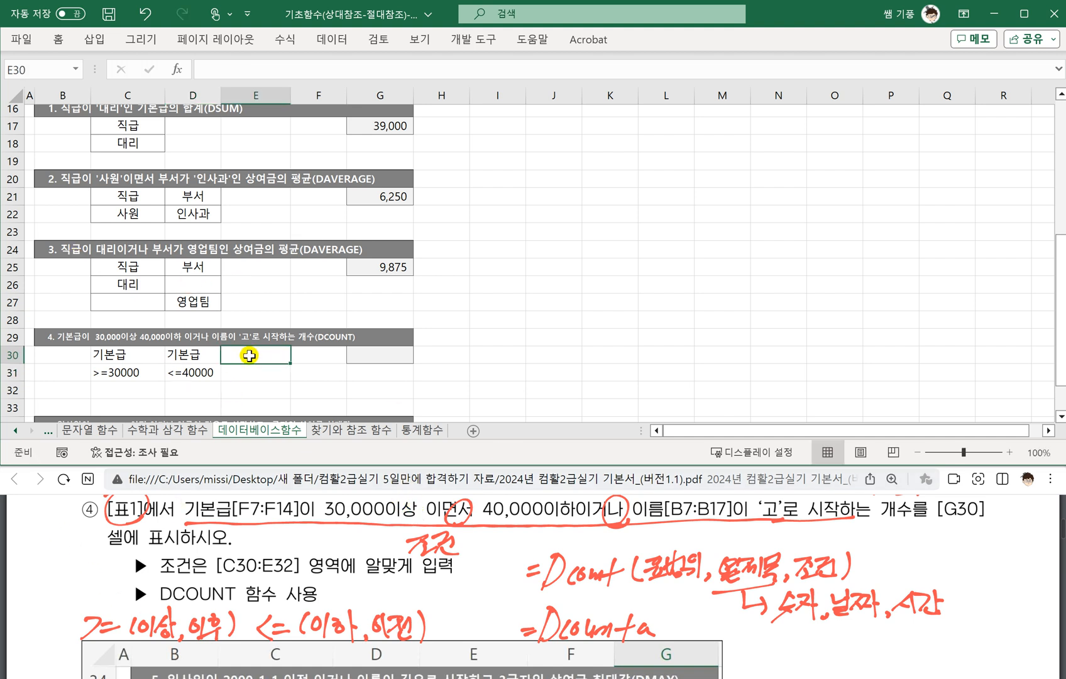
text(이름)
key(Return)
key(Return)
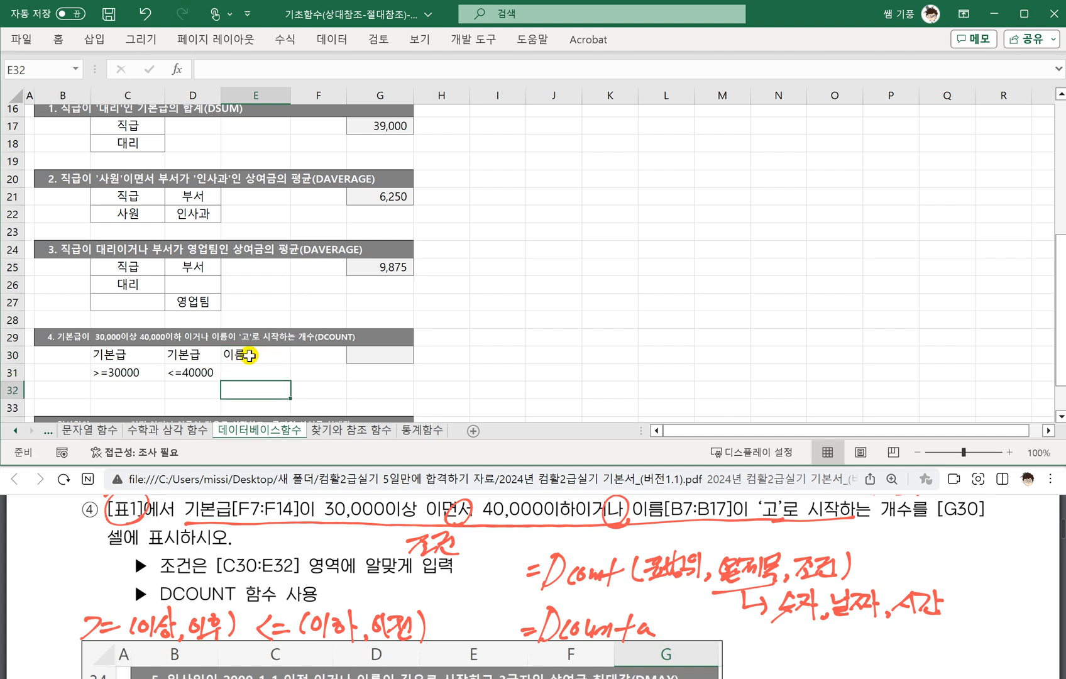
text(고)
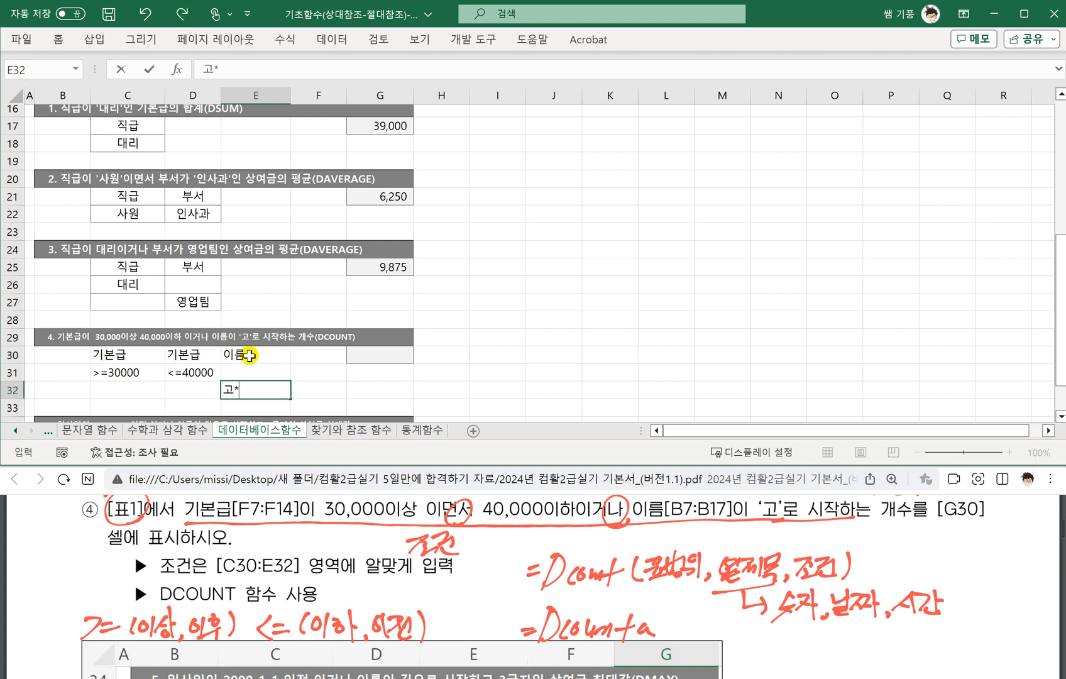
text(*)
Start a DCOUNT formula in G30 with the whole [표1] table, B6:G14, as its database argument.
click(401, 408)
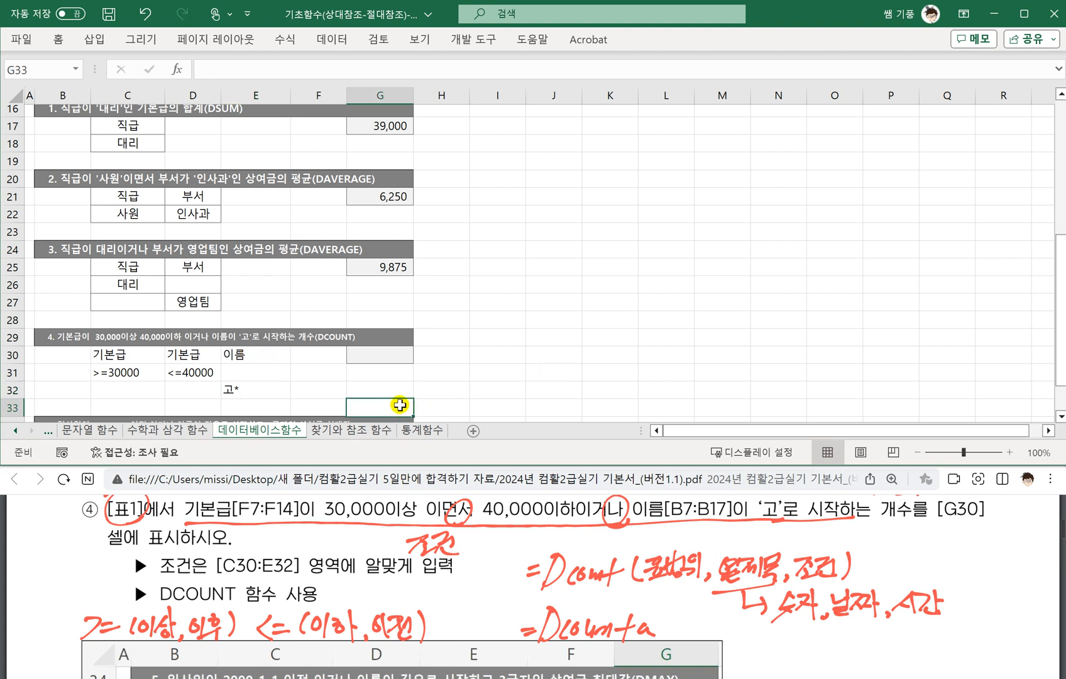
click(398, 367)
click(394, 350)
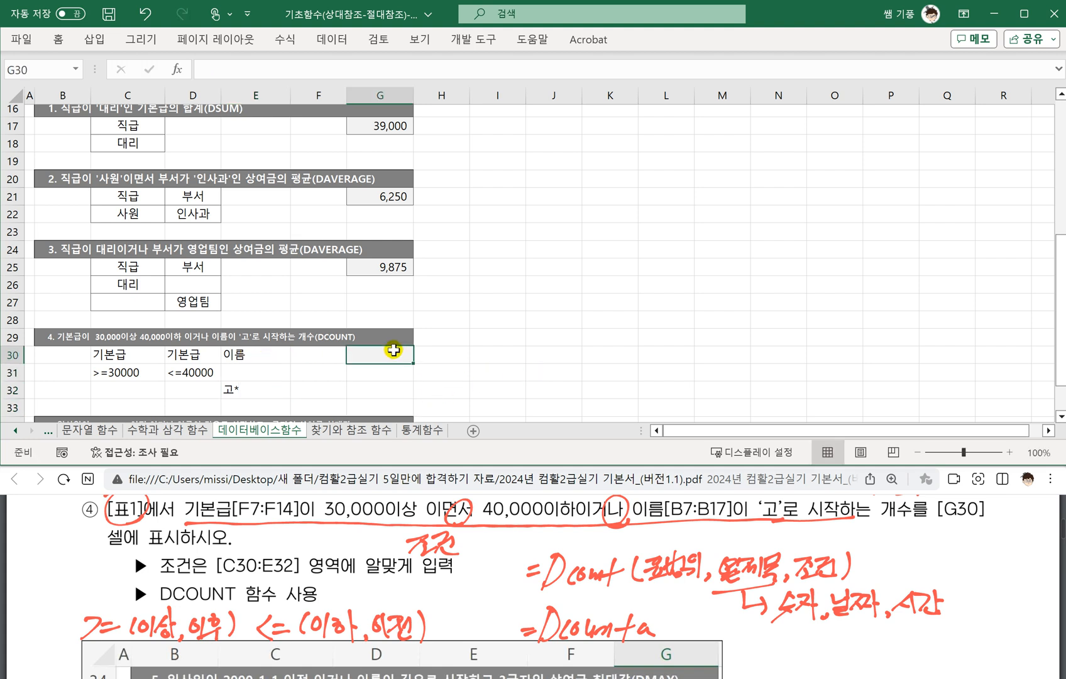
text(=)
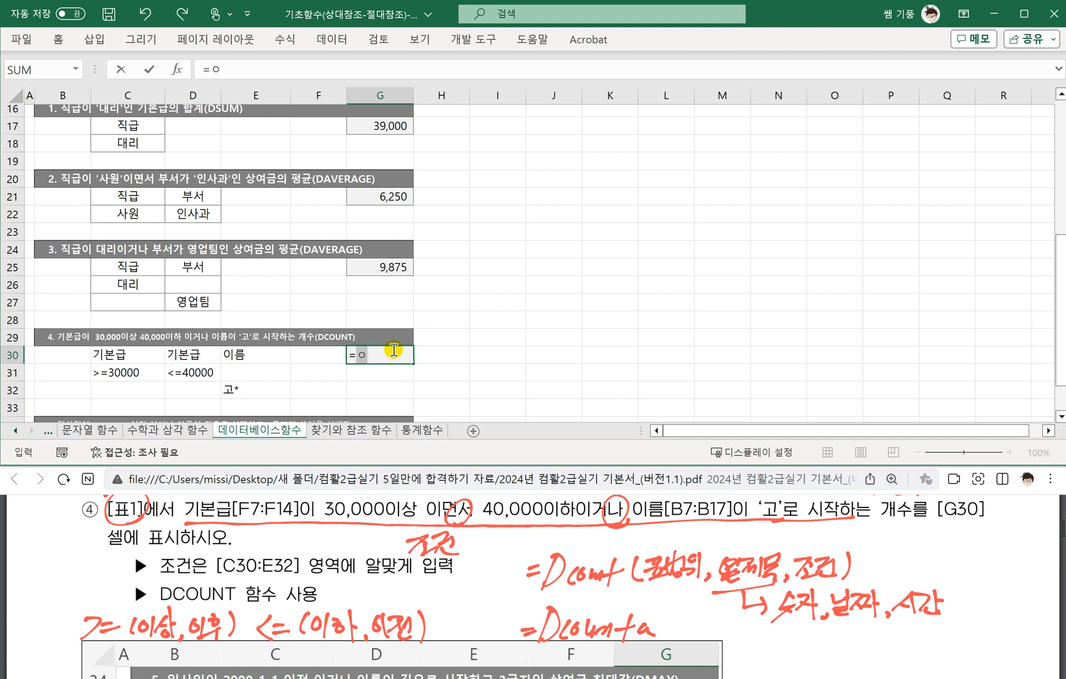
text(DCOUN)
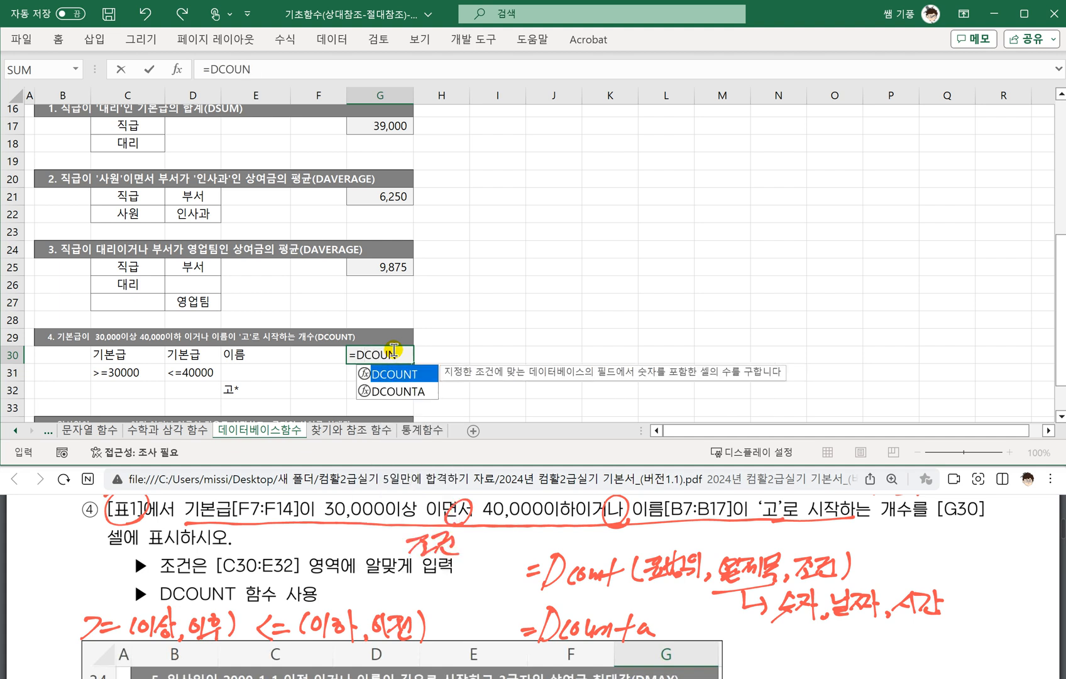
text(T()
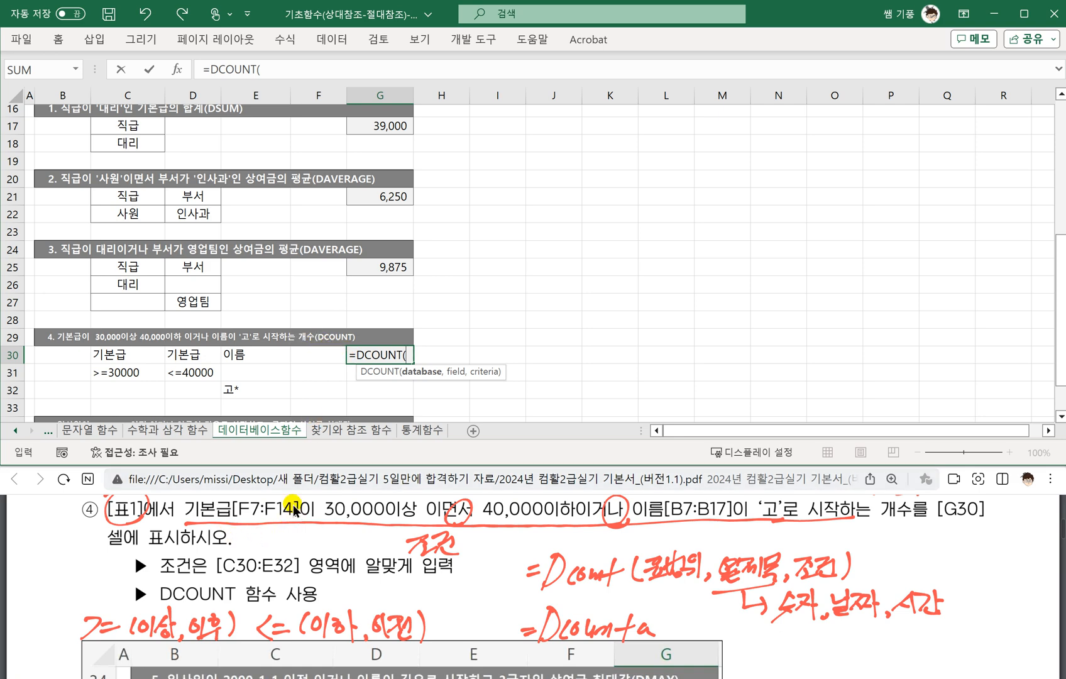
scroll(226, 270, up, 5)
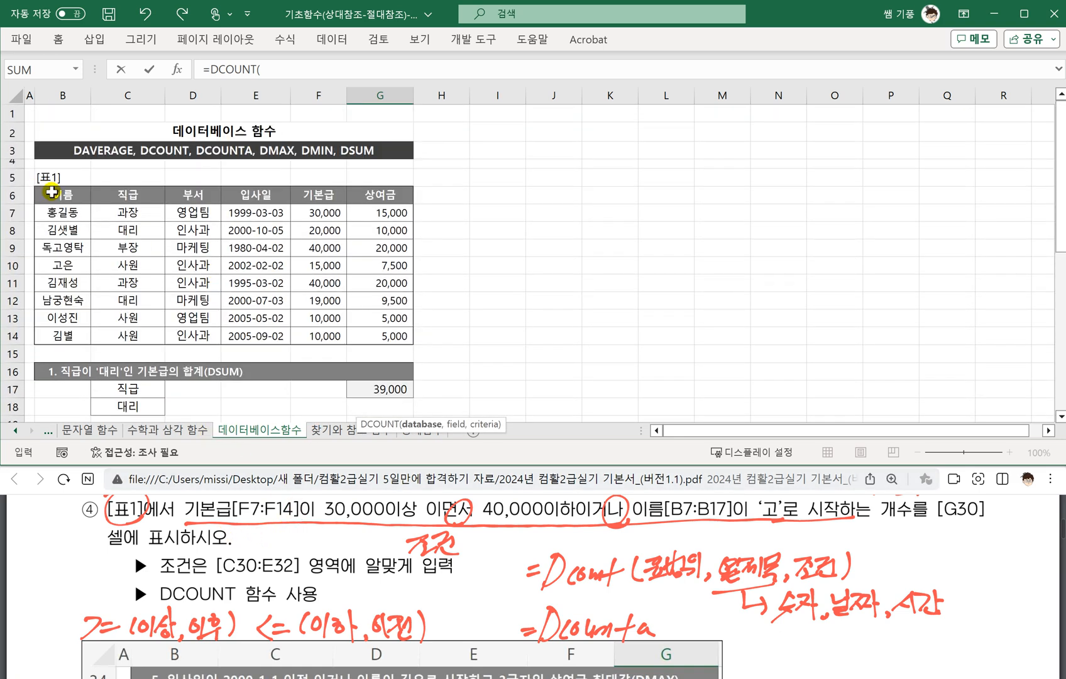
drag(52, 192, 392, 330)
scroll(378, 324, down, 3)
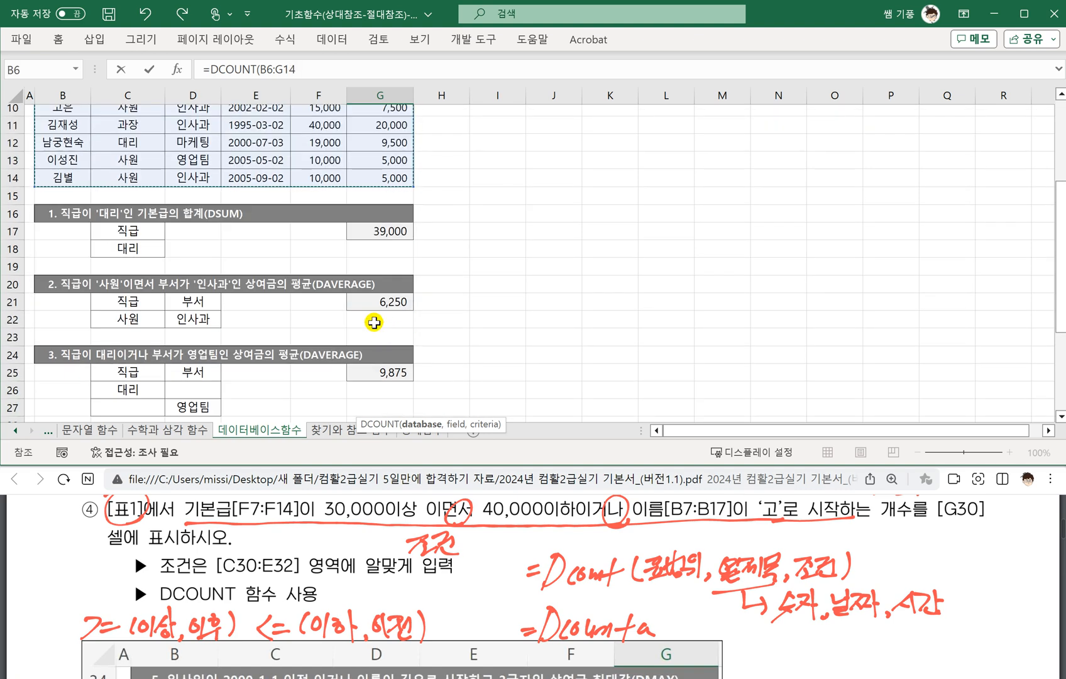
scroll(375, 292, down, 2)
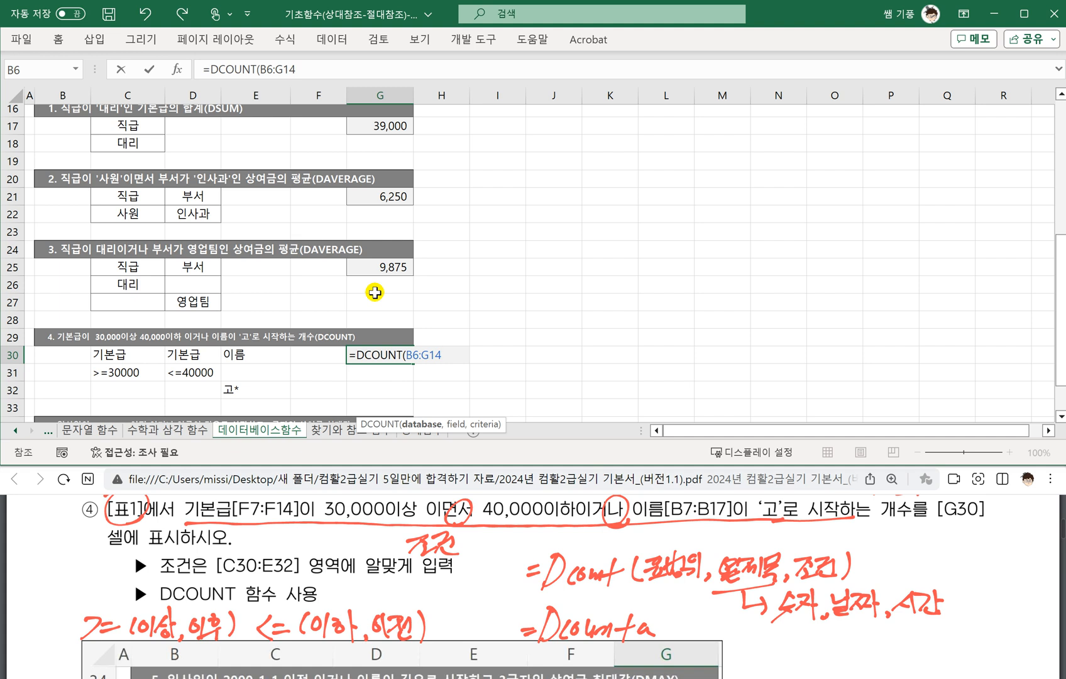
text(,)
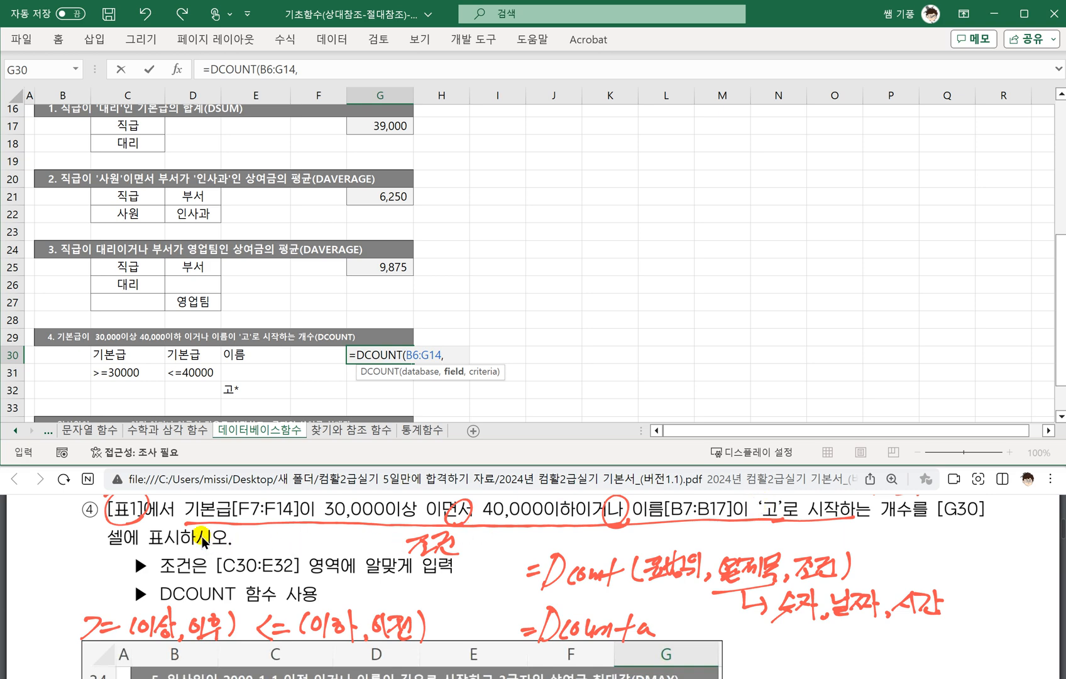
Try the 입사일, 기본급 and 상여금 headers (E6, F6, G6) in turn as the DCOUNT field argument.
scroll(310, 381, up, 5)
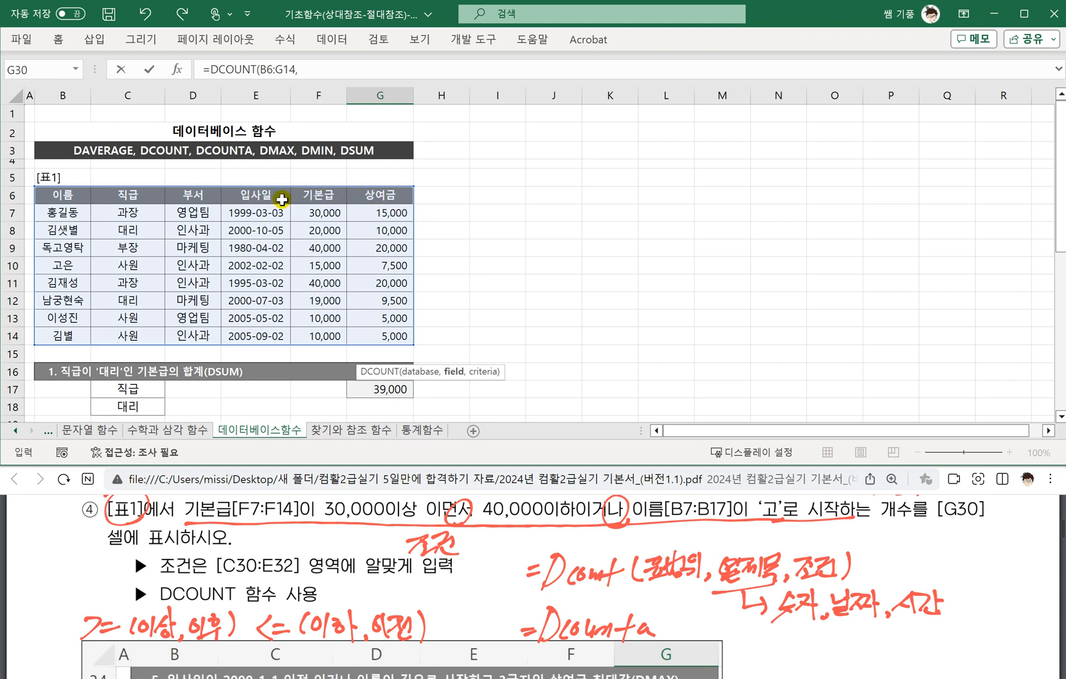
click(262, 197)
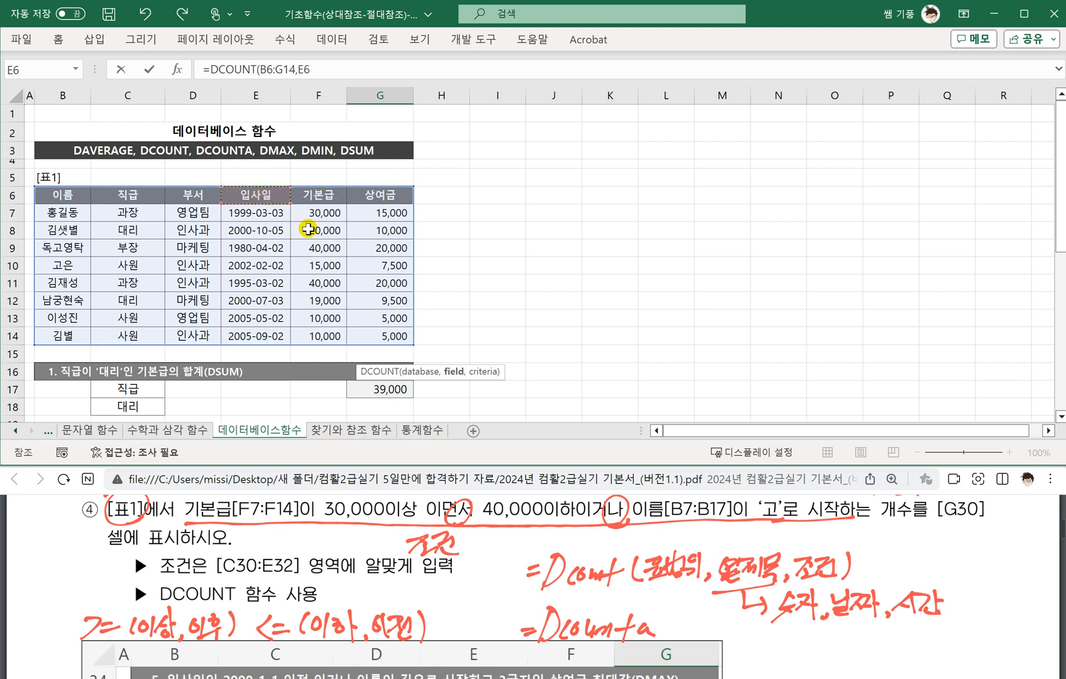
click(321, 195)
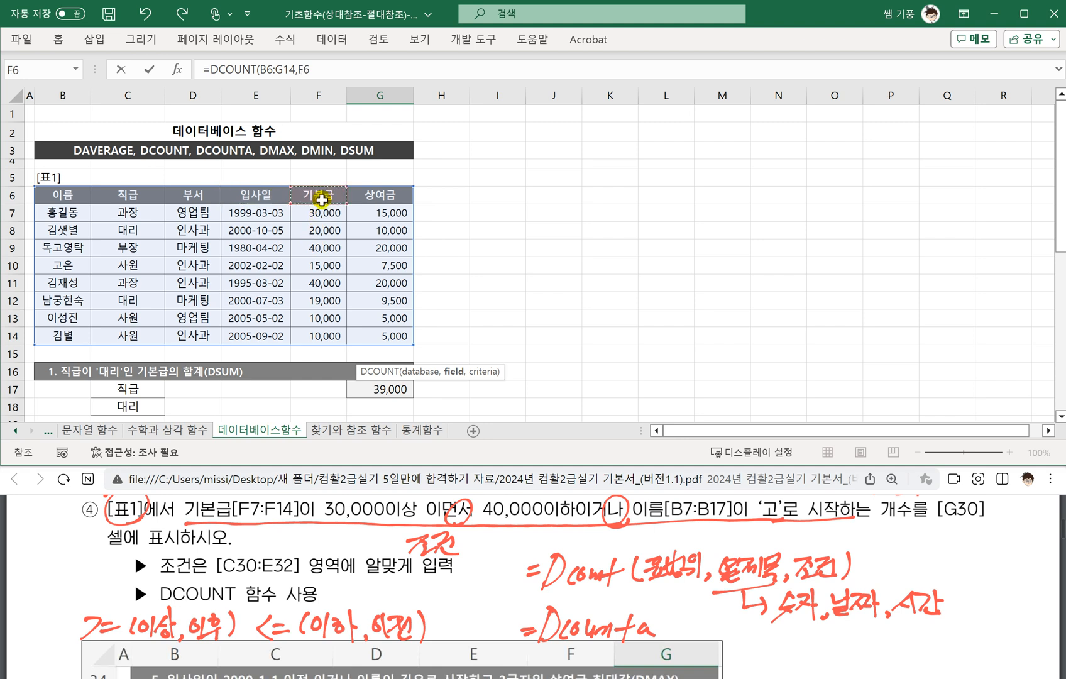
click(375, 197)
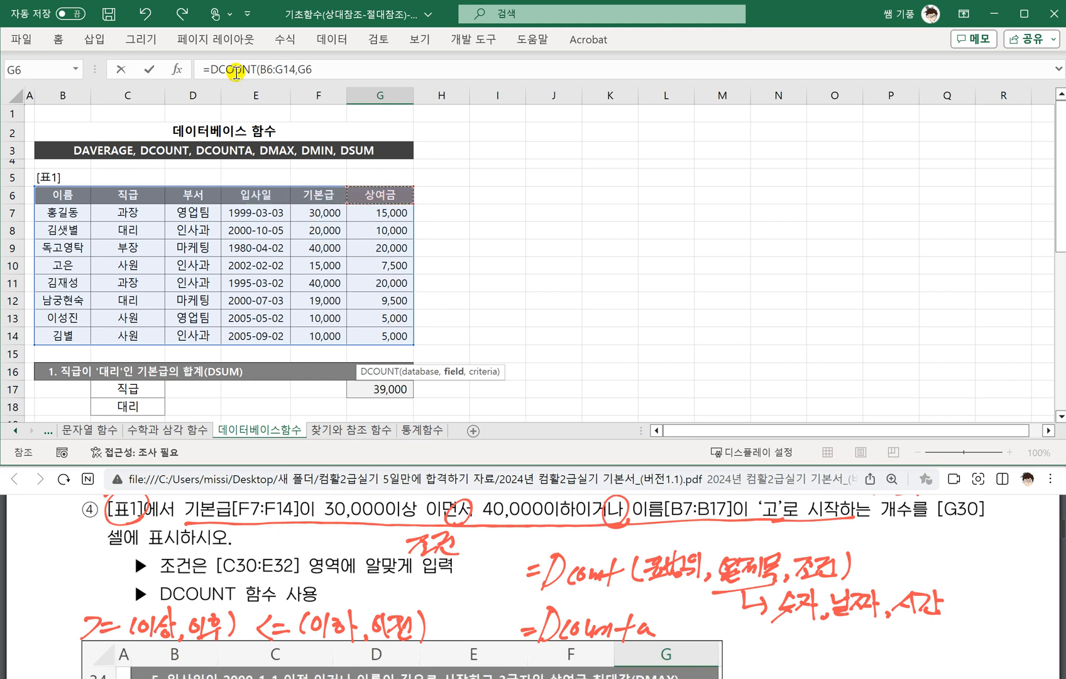
click(314, 69)
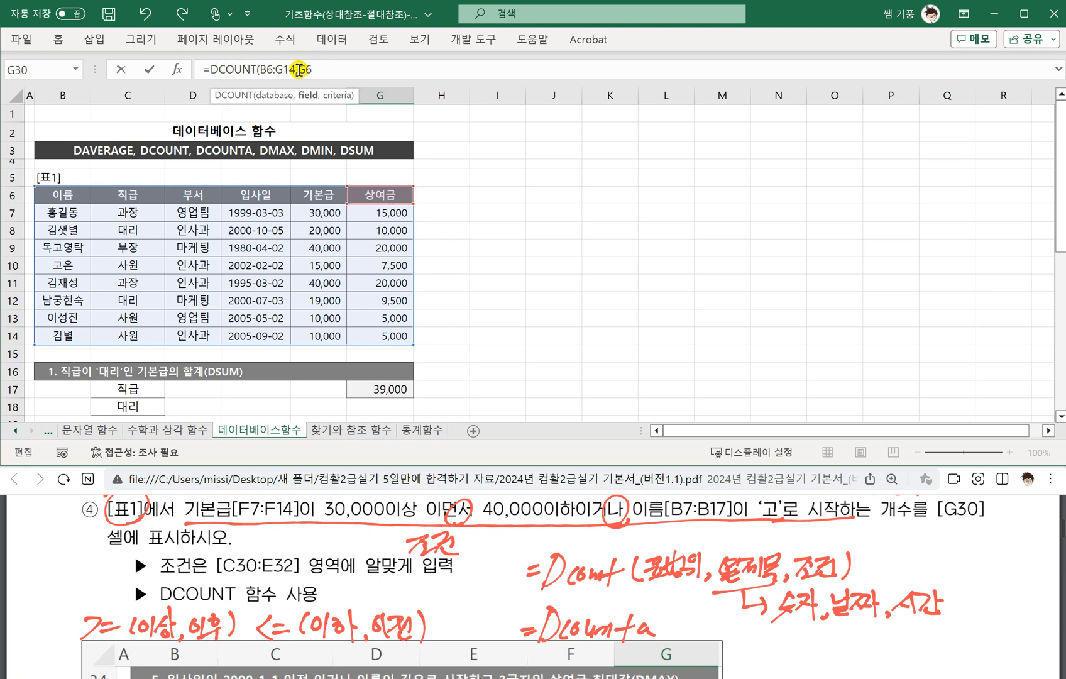
click(370, 197)
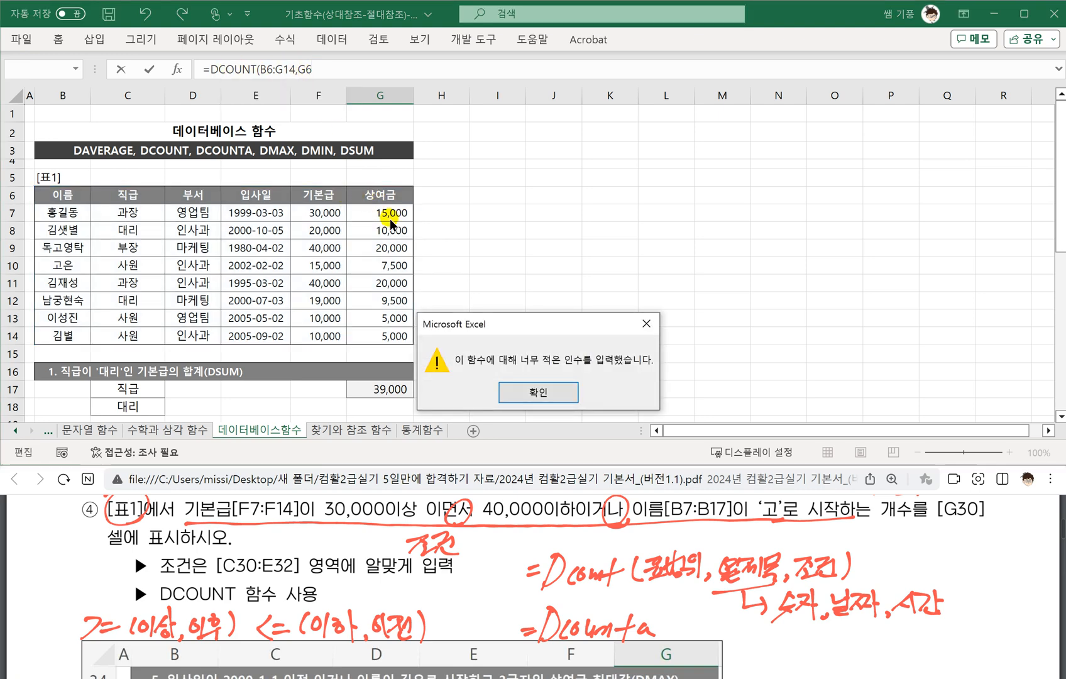
click(523, 376)
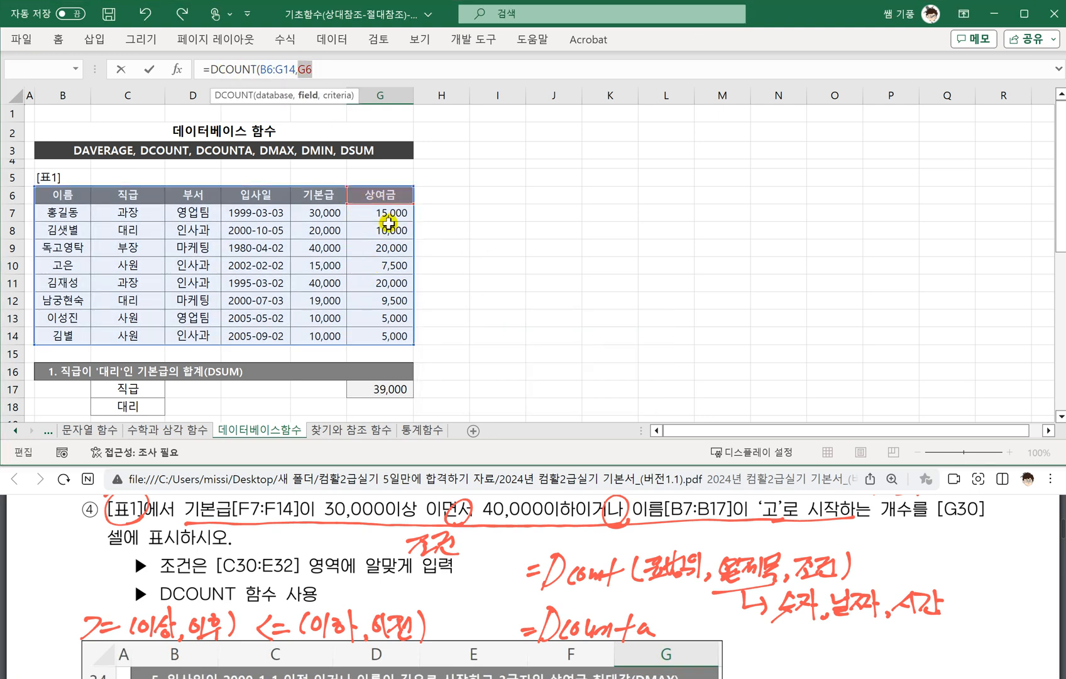
Set the DCOUNT field argument to the 입사일 header E6 and continue to the criteria argument.
click(321, 197)
click(258, 194)
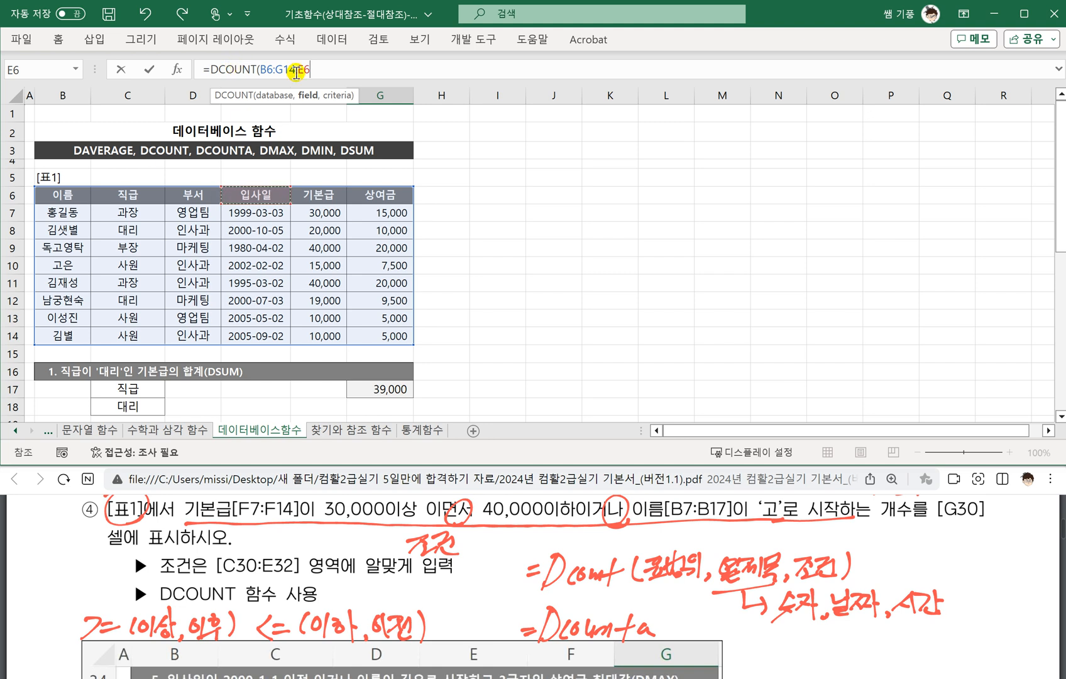
text(,)
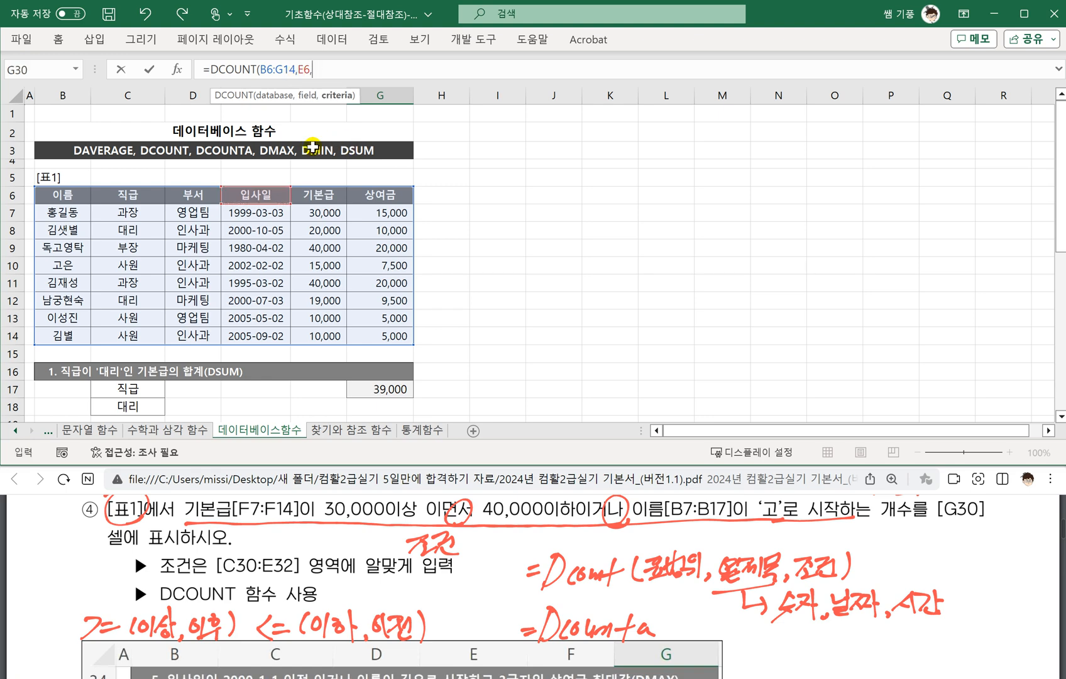
Complete the DCOUNT formula in G30 with the criteria range C30:E32.
scroll(280, 301, down, 5)
scroll(273, 337, down, 1)
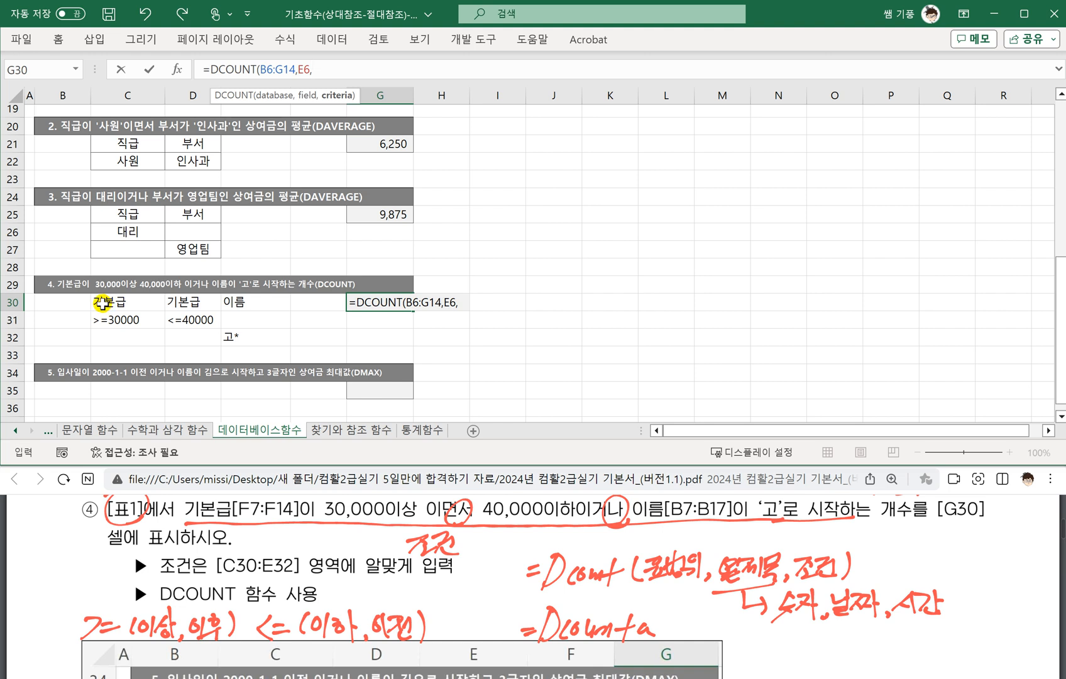
drag(104, 304, 247, 337)
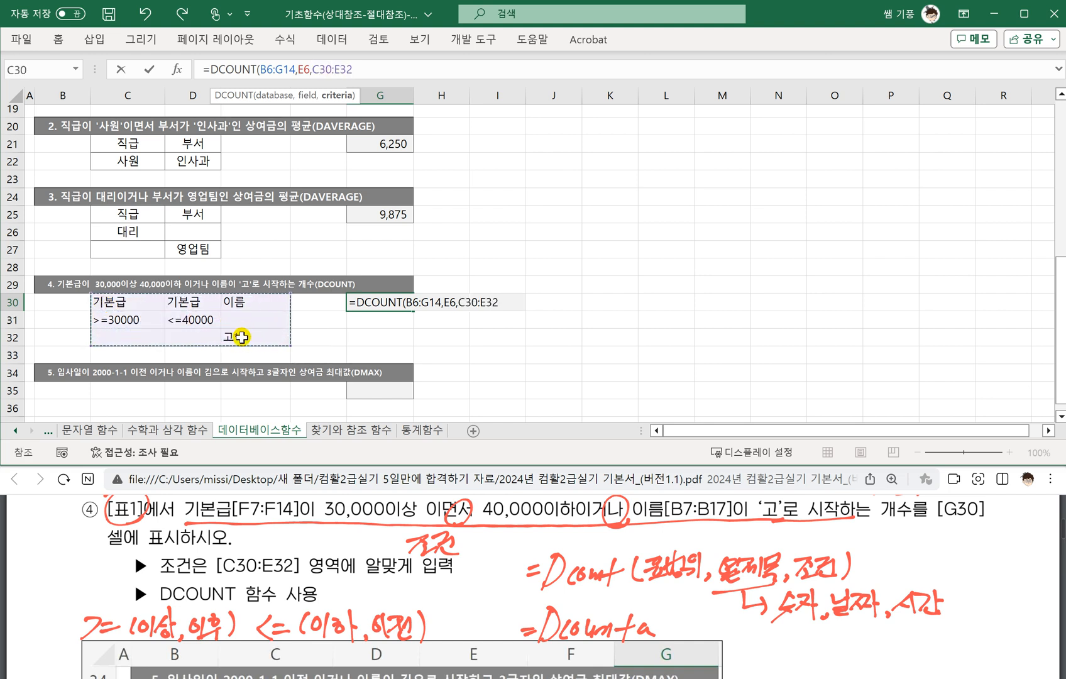
text())
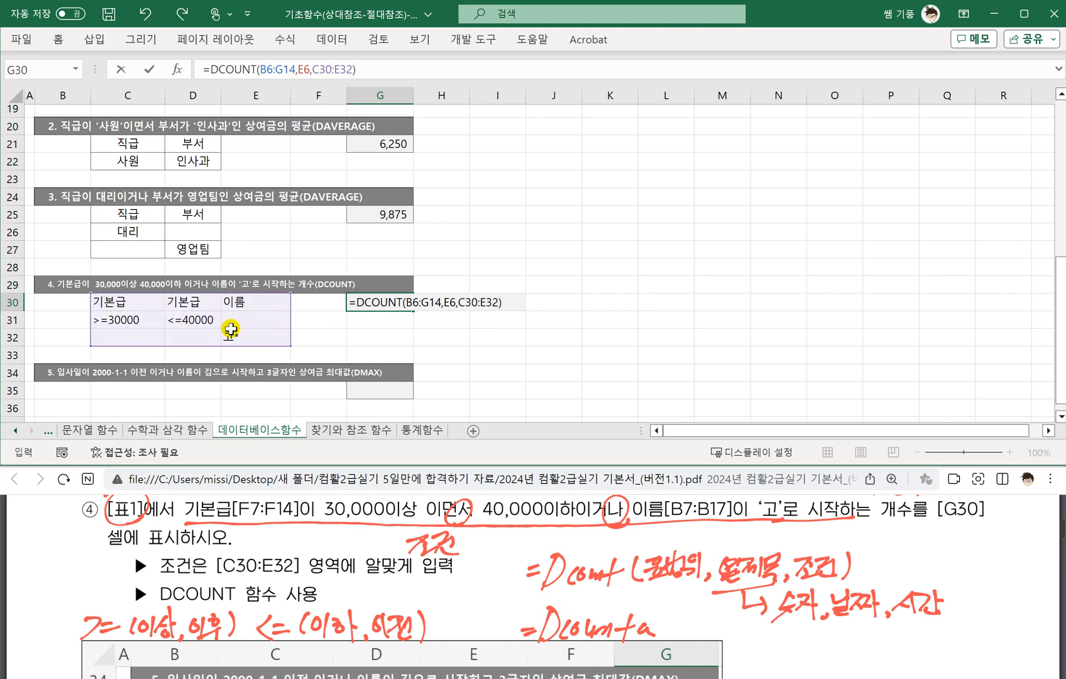
key(Return)
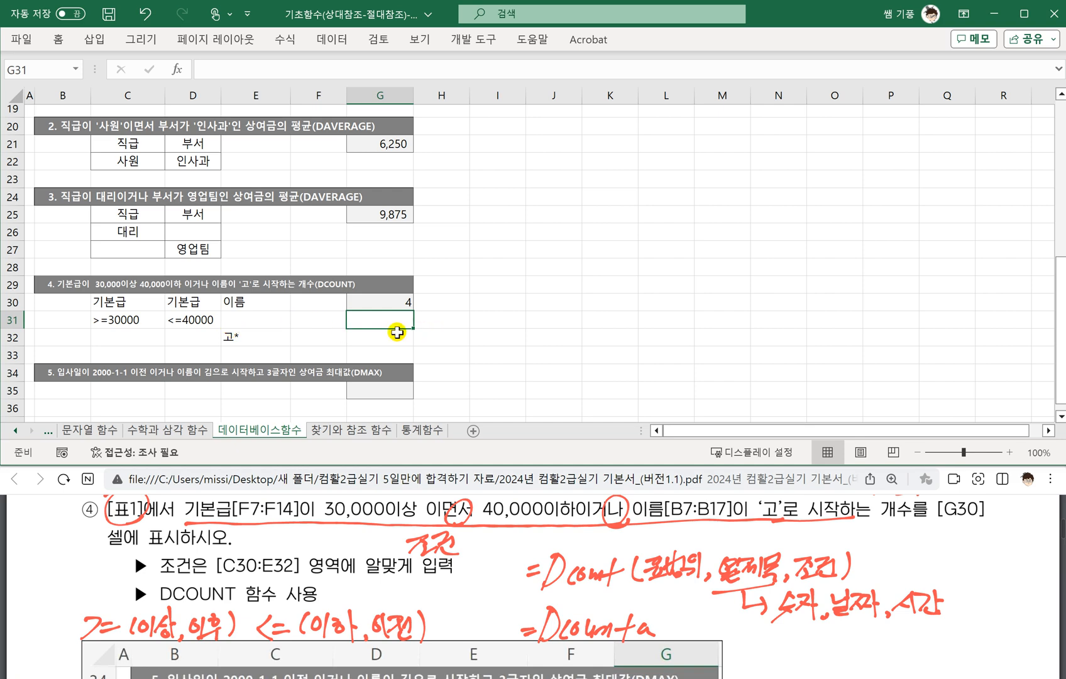
In the PDF's exercise 5, underline the hire-date and name conditions as 조건 and mark 상여금[G7:G14] as 열제목.
scroll(220, 556, down, 5)
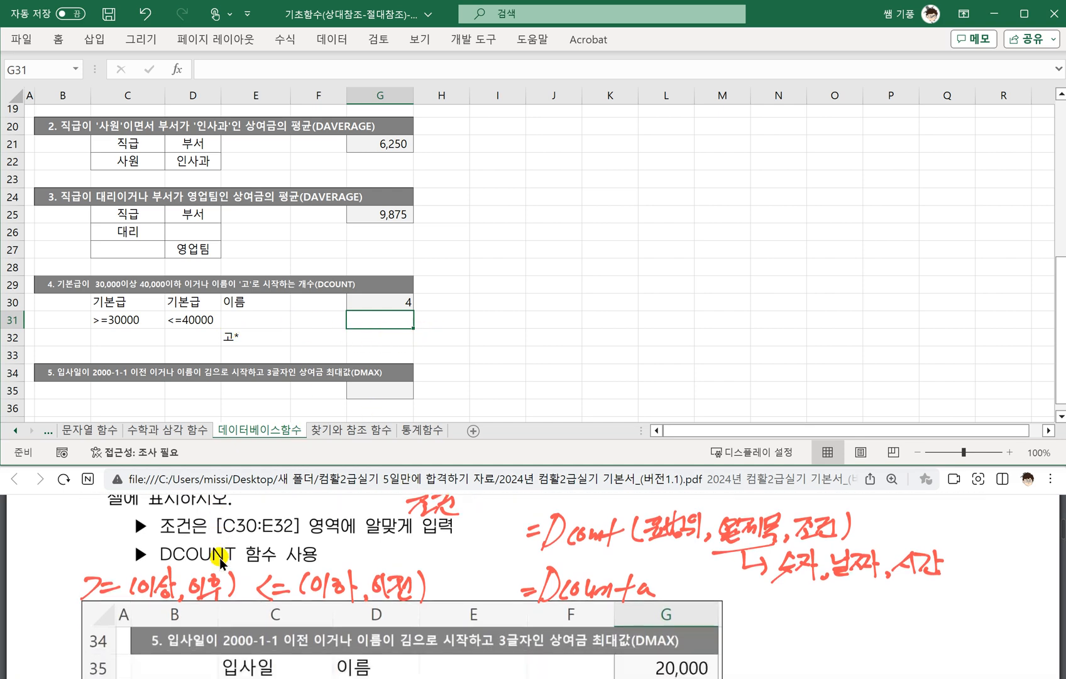
scroll(218, 556, down, 2)
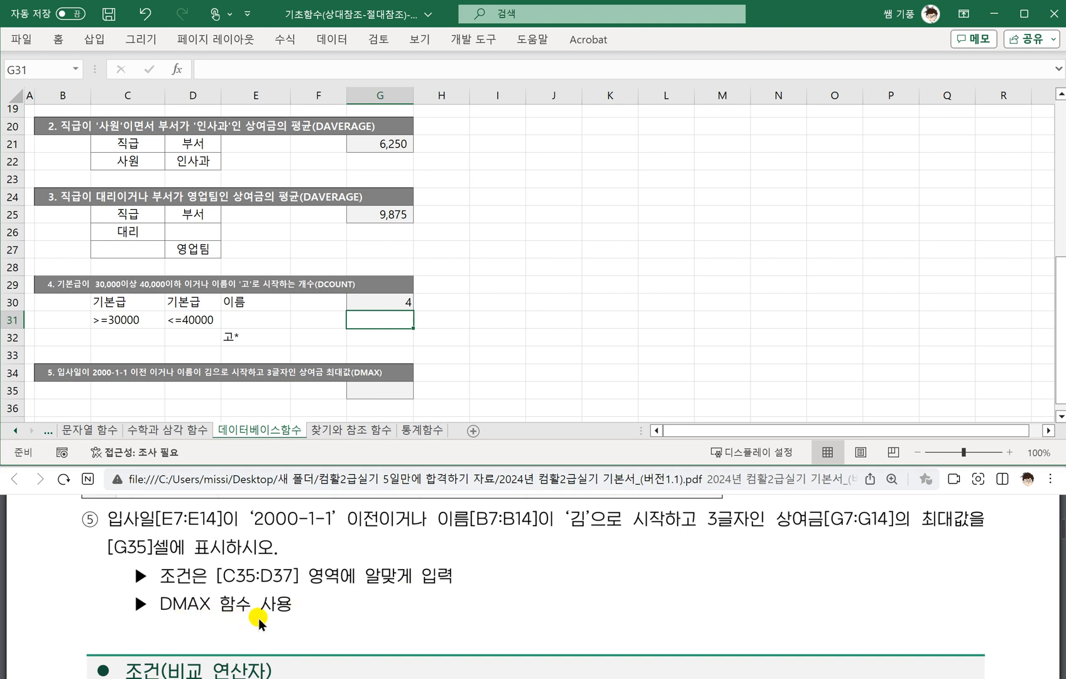
scroll(281, 614, up, 1)
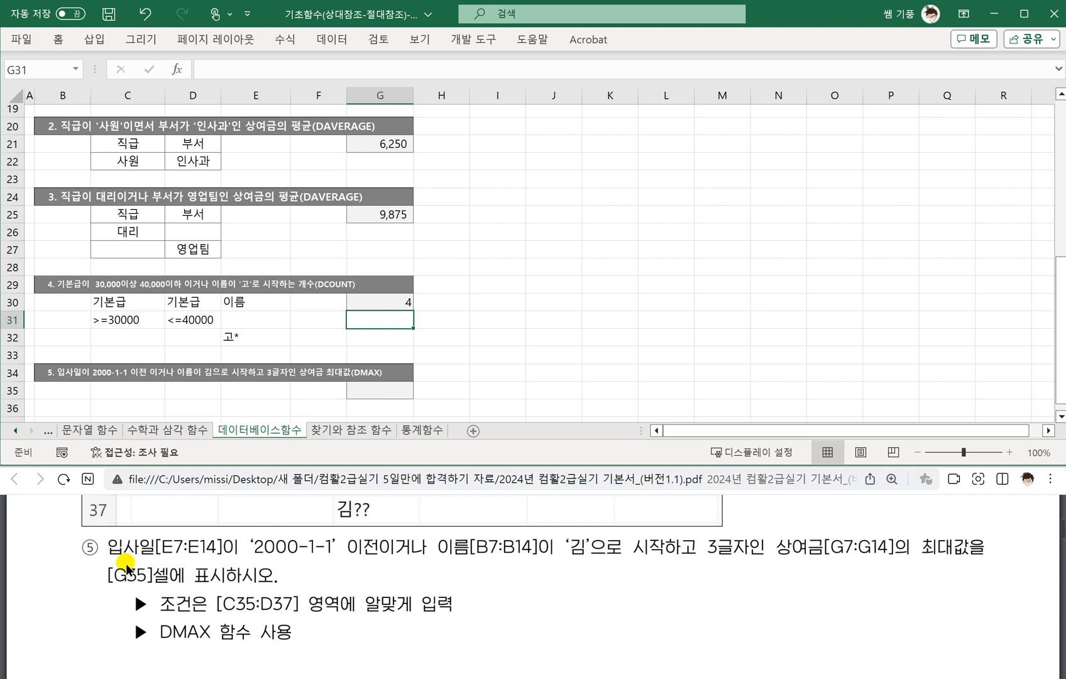
scroll(177, 560, up, 1)
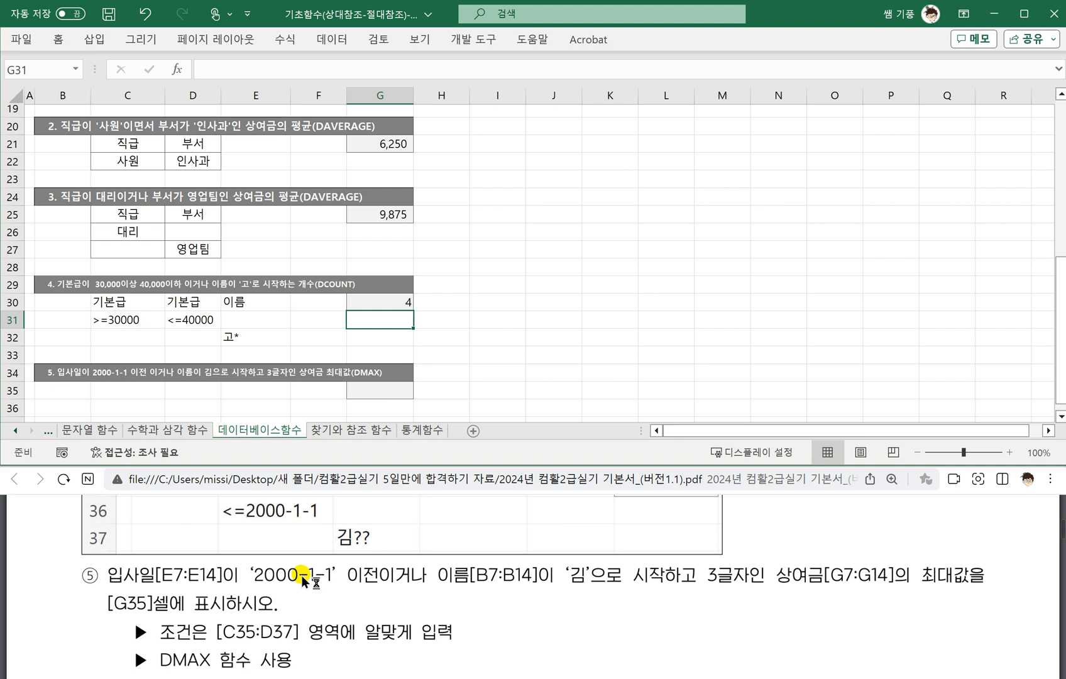
click(303, 580)
drag(169, 582, 694, 583)
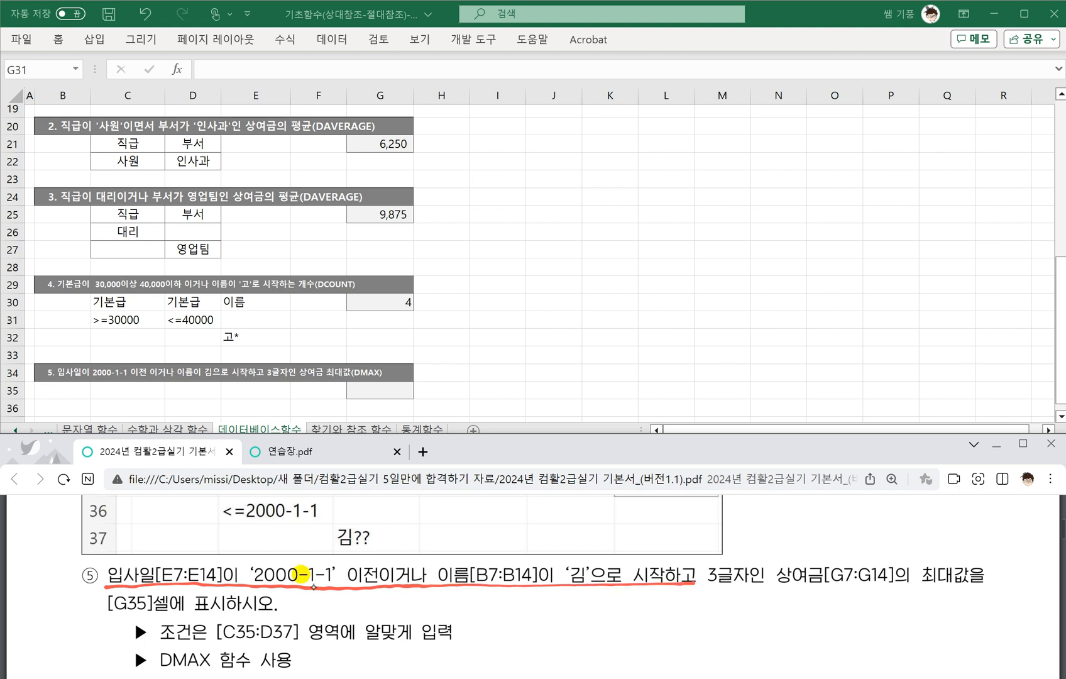
mouse_move(540, 586)
mouse_down()
mouse_move(591, 537)
mouse_move(654, 531)
mouse_up()
drag(579, 590, 896, 585)
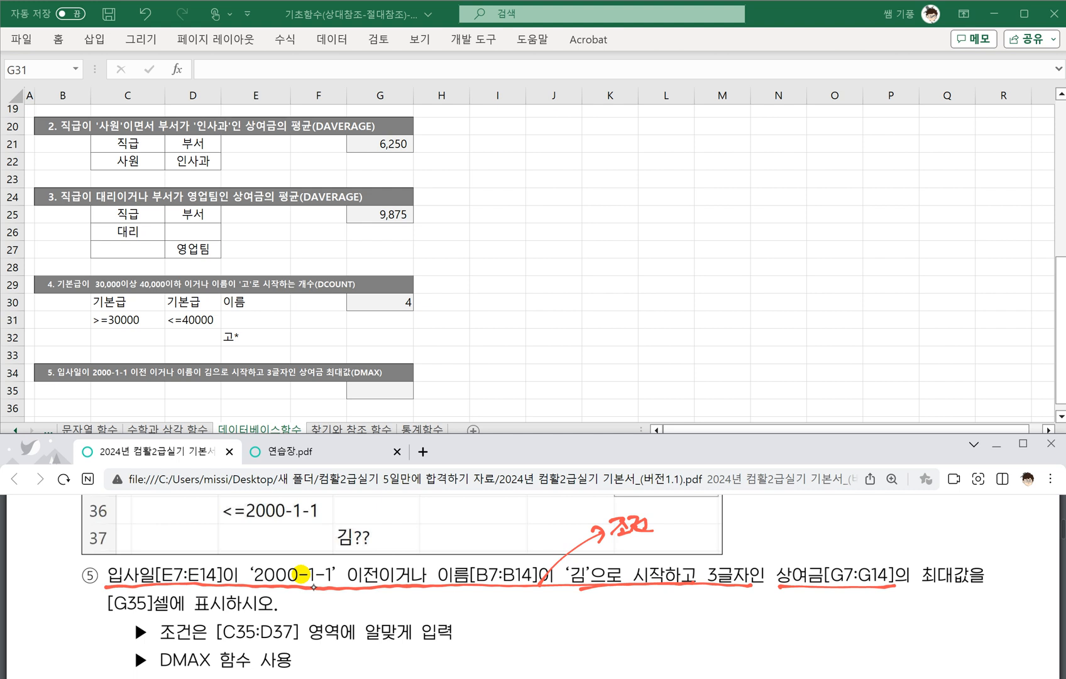
mouse_move(806, 597)
mouse_down()
mouse_move(798, 614)
mouse_move(831, 599)
mouse_move(842, 615)
mouse_move(862, 590)
mouse_move(845, 617)
mouse_move(868, 622)
mouse_up()
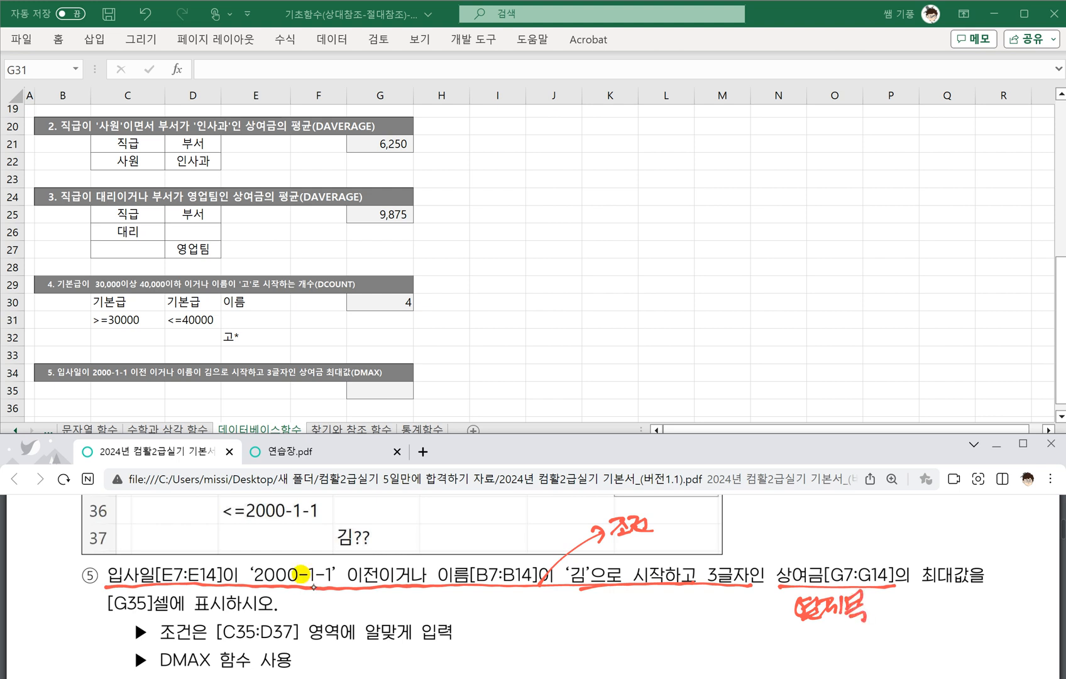
Handwrite the operator reminders 이전 <= and 이후 >= beneath exercise 5 in the PDF.
click(292, 394)
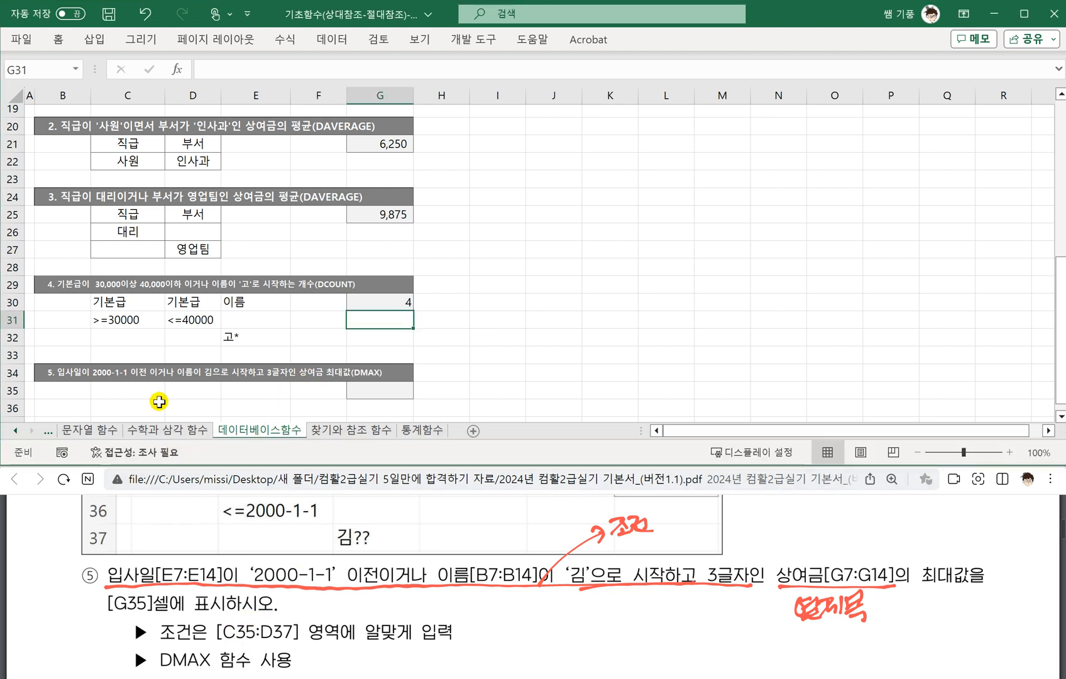
click(126, 390)
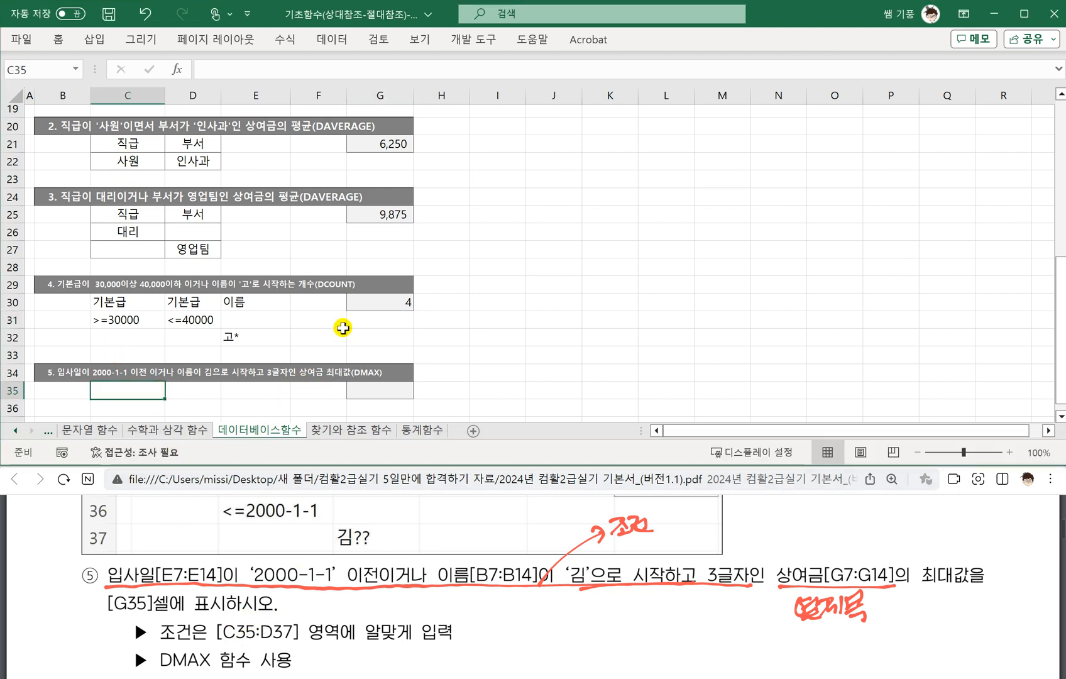
scroll(342, 327, down, 1)
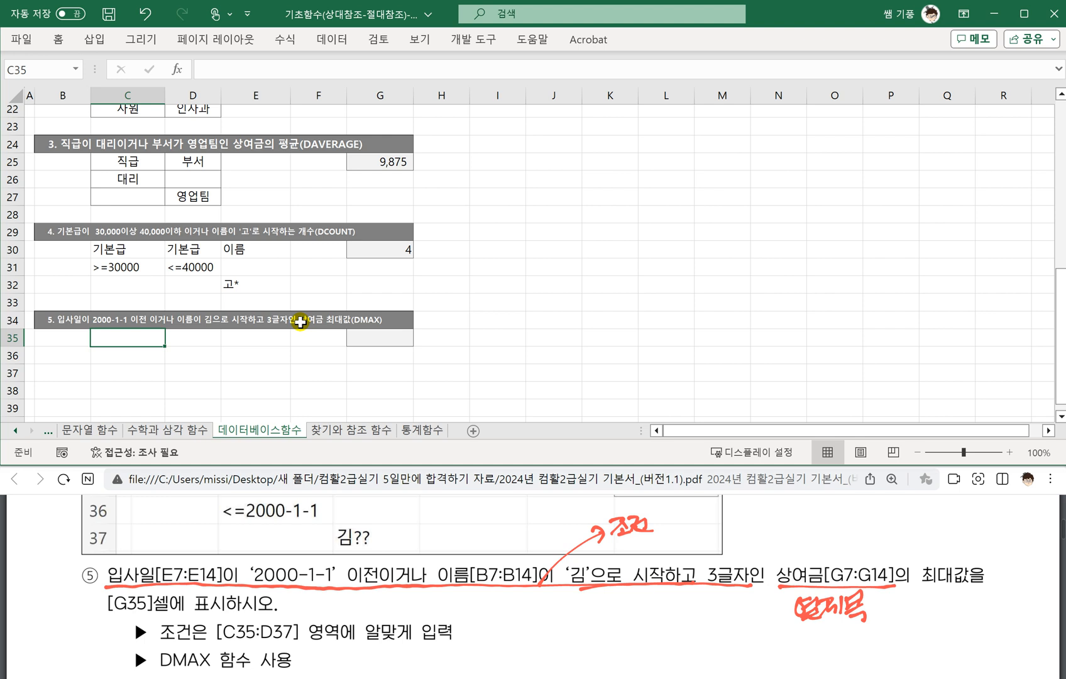
drag(528, 616, 540, 634)
drag(542, 618, 554, 630)
drag(561, 619, 561, 629)
drag(554, 628, 572, 639)
mouse_move(591, 613)
mouse_down()
mouse_move(593, 632)
mouse_move(609, 626)
mouse_up()
mouse_move(591, 633)
mouse_down()
mouse_move(649, 618)
mouse_move(658, 637)
mouse_up()
drag(665, 615, 674, 616)
drag(671, 620, 673, 620)
drag(645, 638, 688, 625)
mouse_move(677, 627)
mouse_down()
mouse_move(678, 646)
mouse_move(726, 622)
mouse_up()
drag(713, 634, 739, 626)
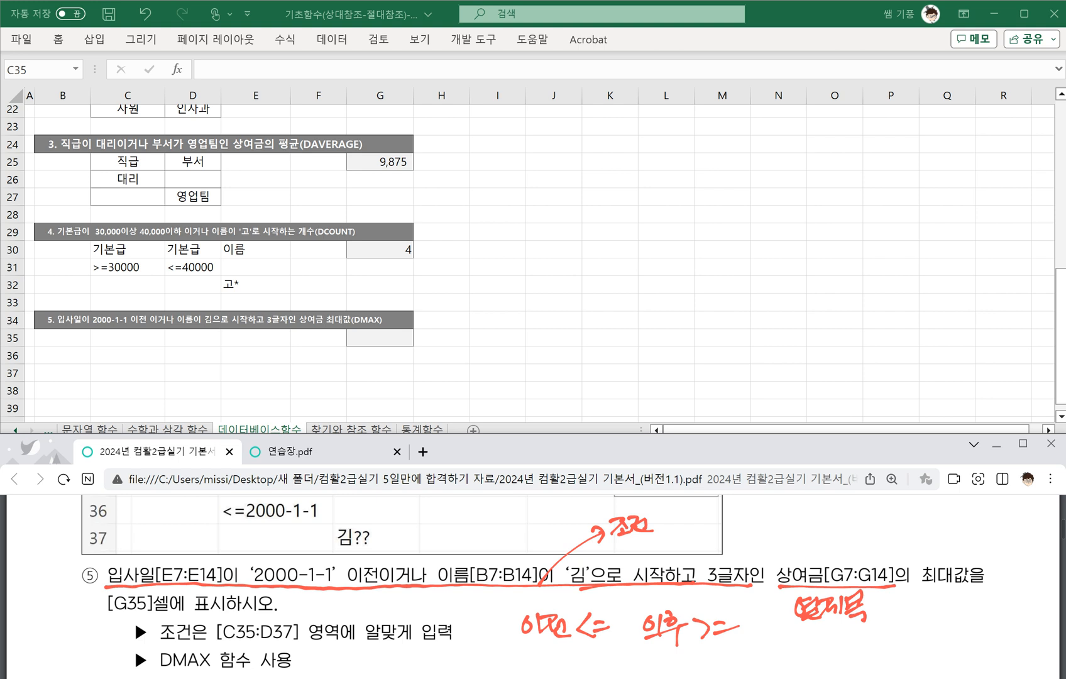
Enter the criteria header 입사일 in C35 and the condition <=2000-1-1 in C36.
click(140, 343)
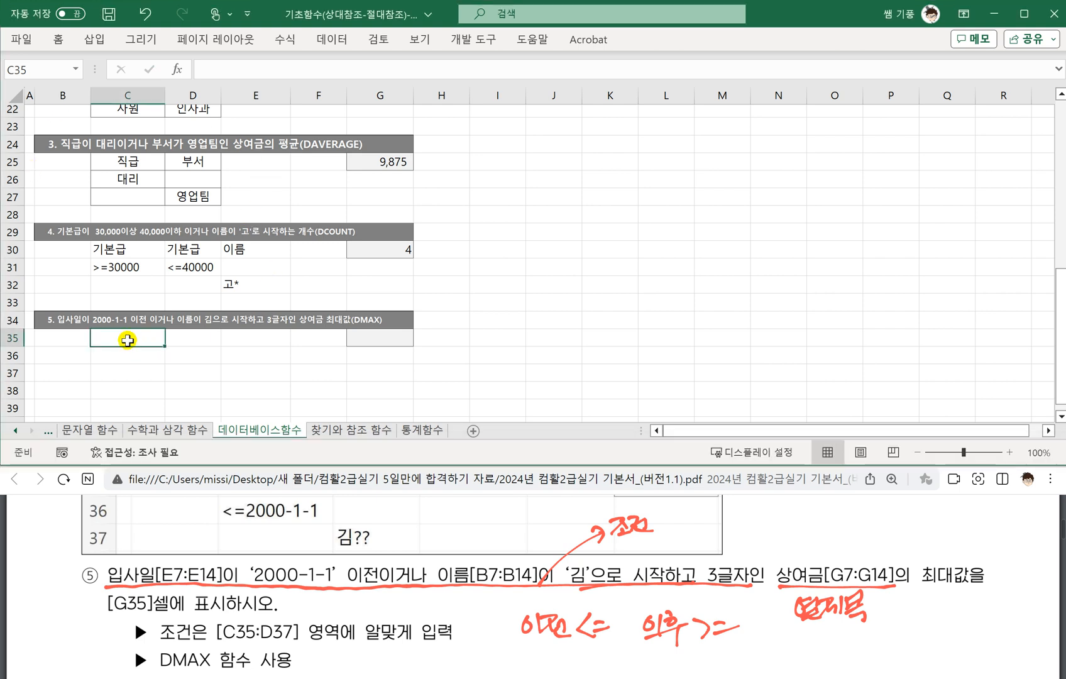
text(D)
key(BackSpace)
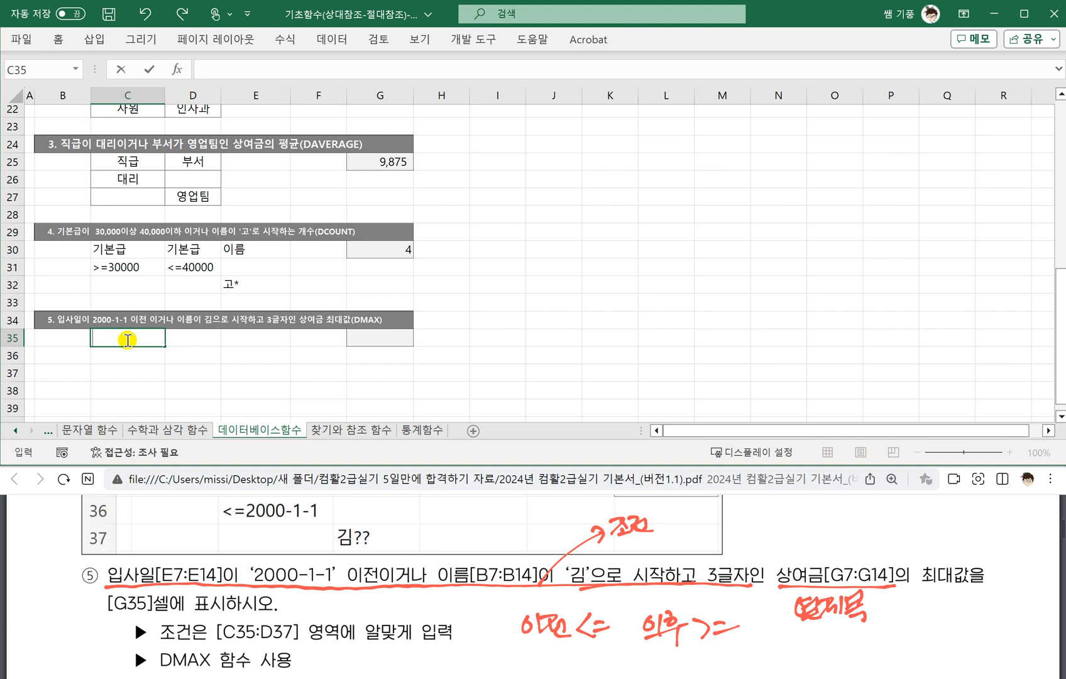
text(입사일)
key(Return)
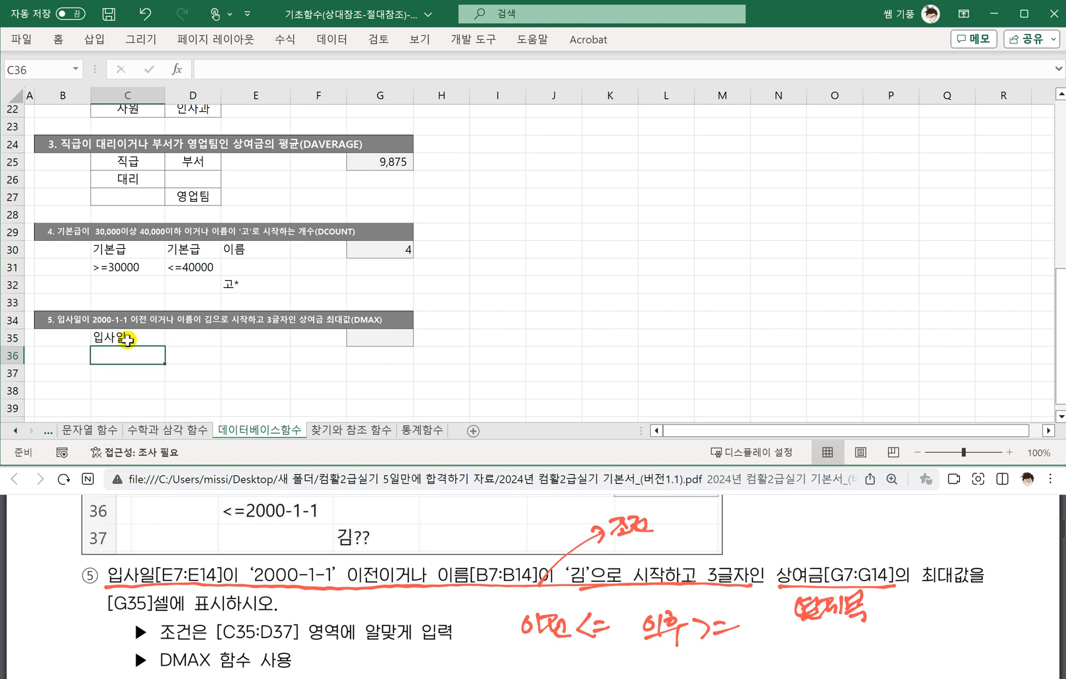
text(<=)
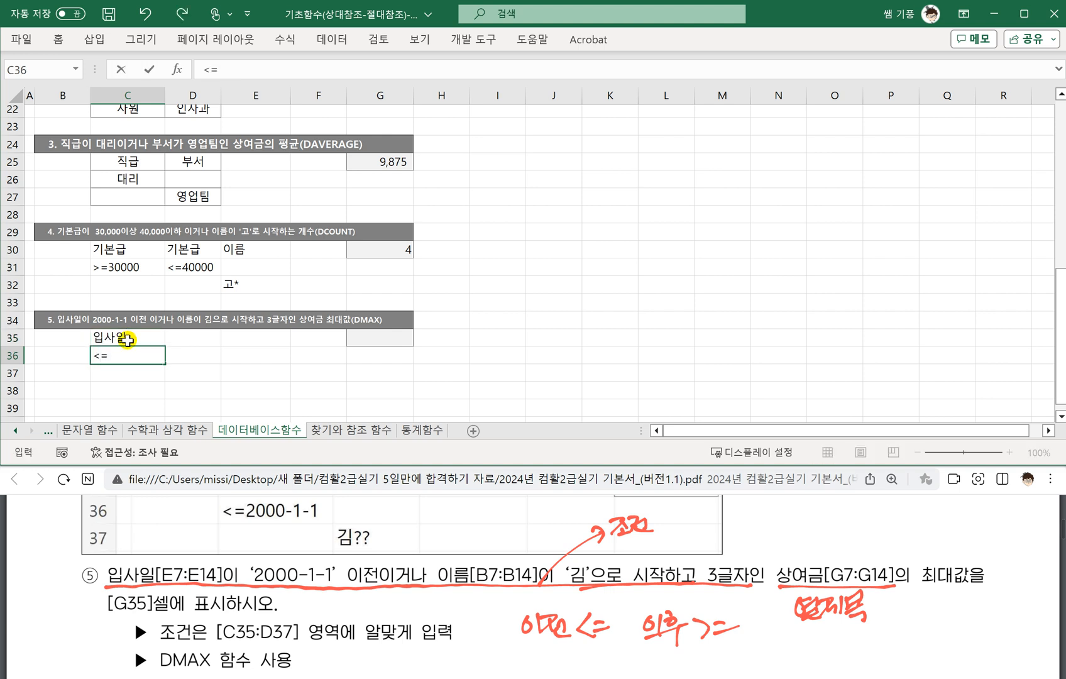
text(2000-1-1)
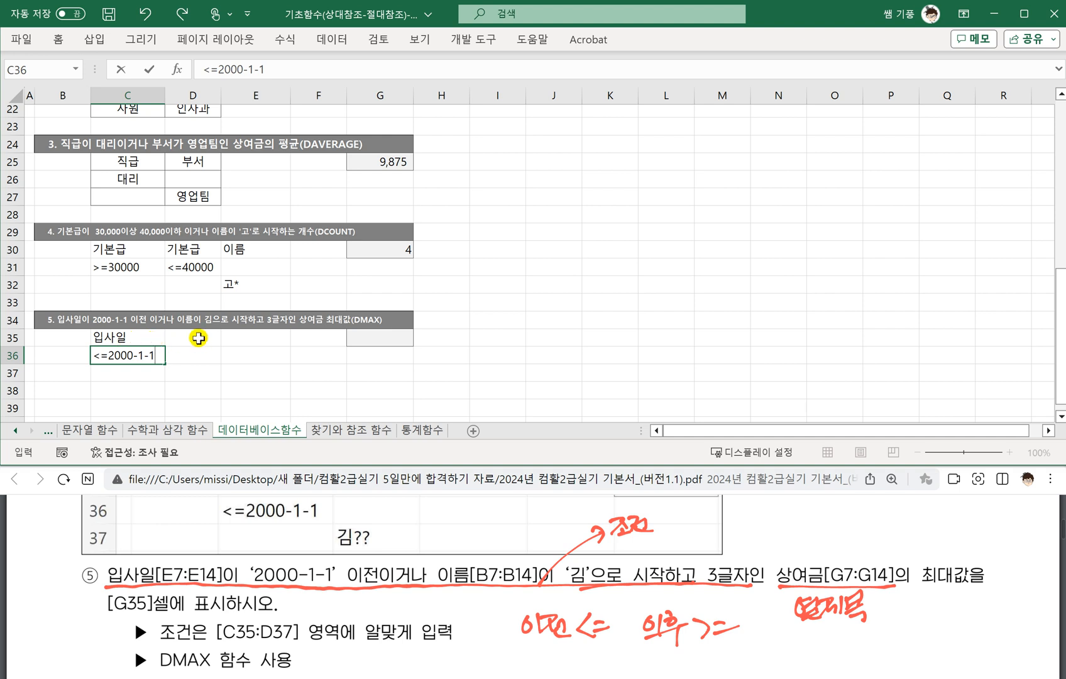
Enter the criteria header 이름 in D35 and the OR condition 김?? in D37.
click(199, 338)
text(이름)
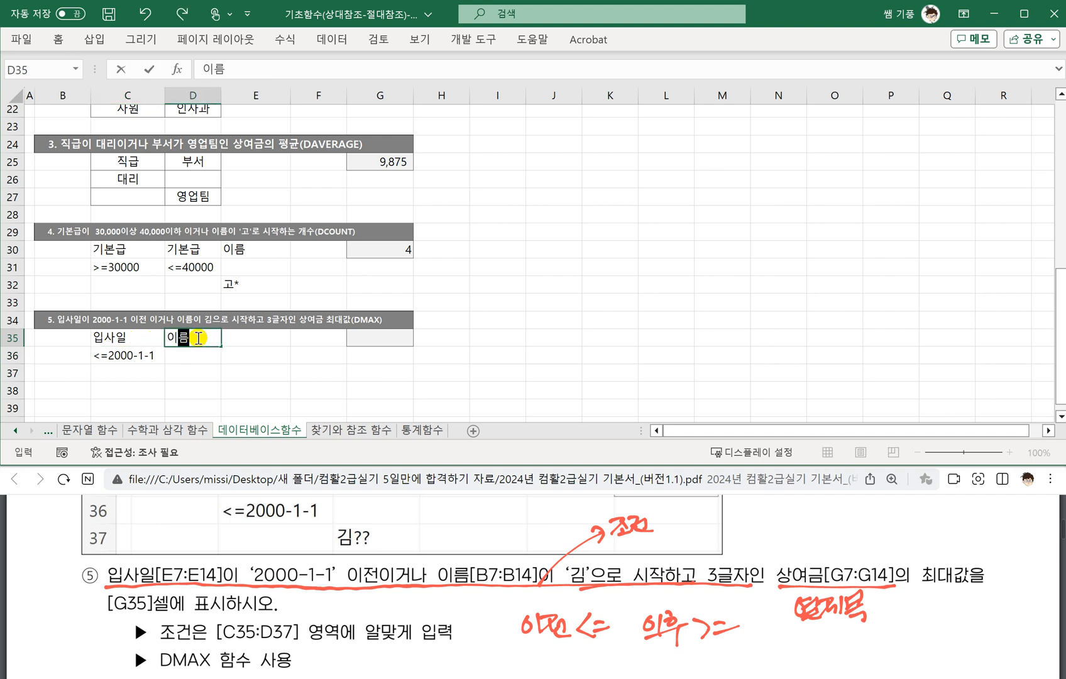
key(Return)
key(Return)
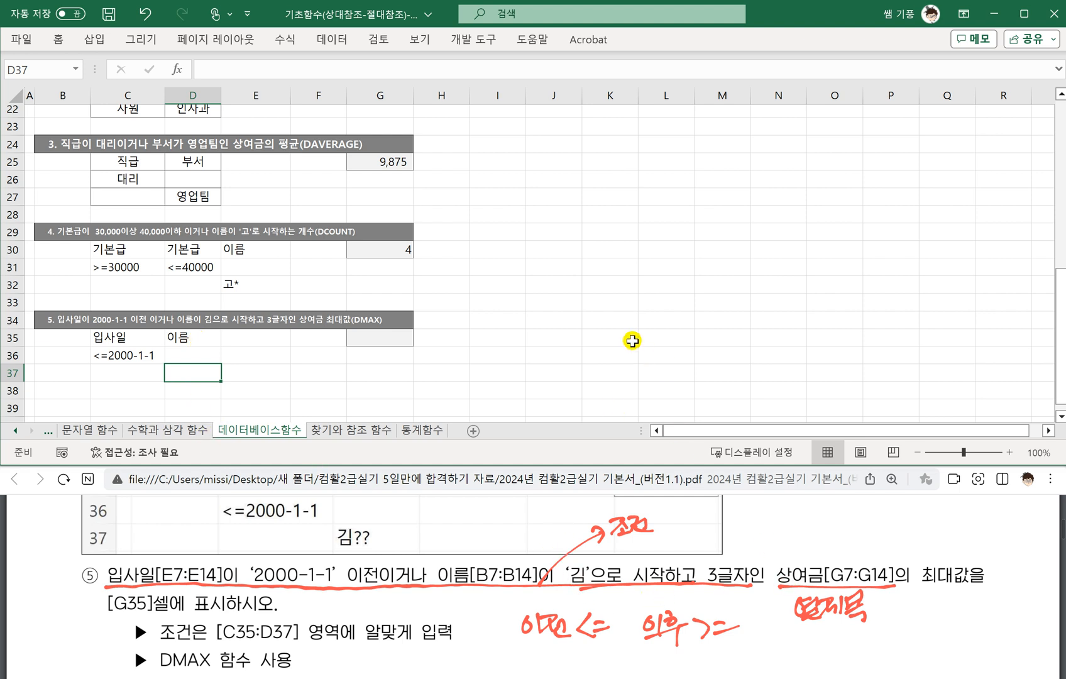
text(김)
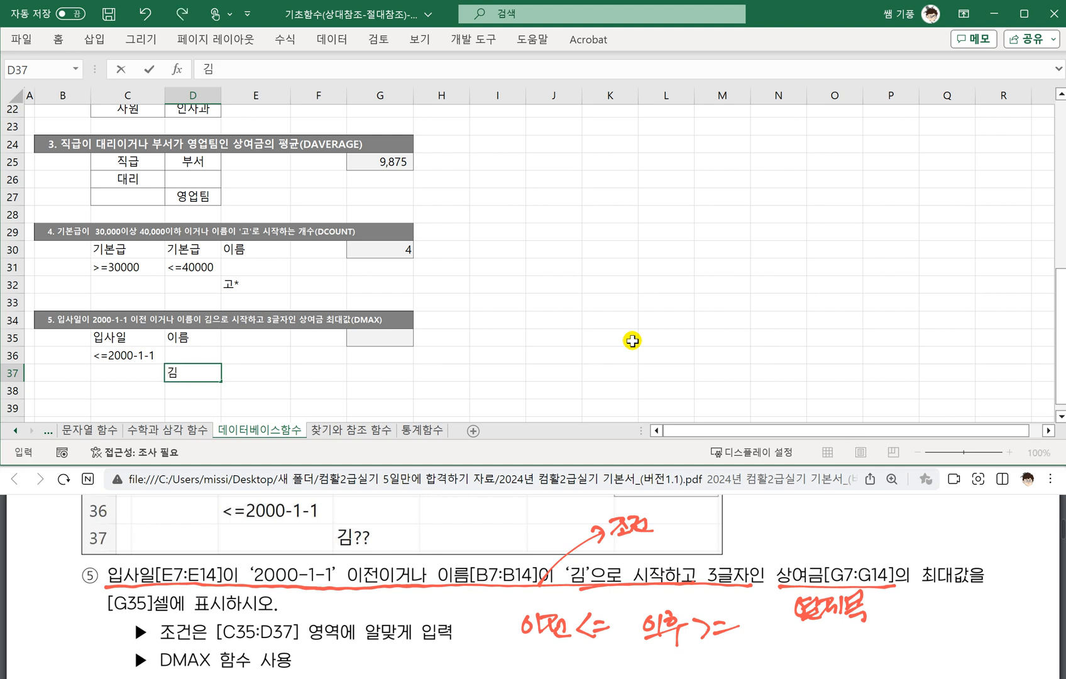
text(??)
Handwrite the wildcard examples 김* and 김?? above exercise 5 in the PDF, underlining 김??
drag(789, 511, 788, 531)
drag(809, 505, 807, 531)
drag(835, 509, 820, 529)
drag(822, 508, 841, 527)
drag(816, 519, 845, 518)
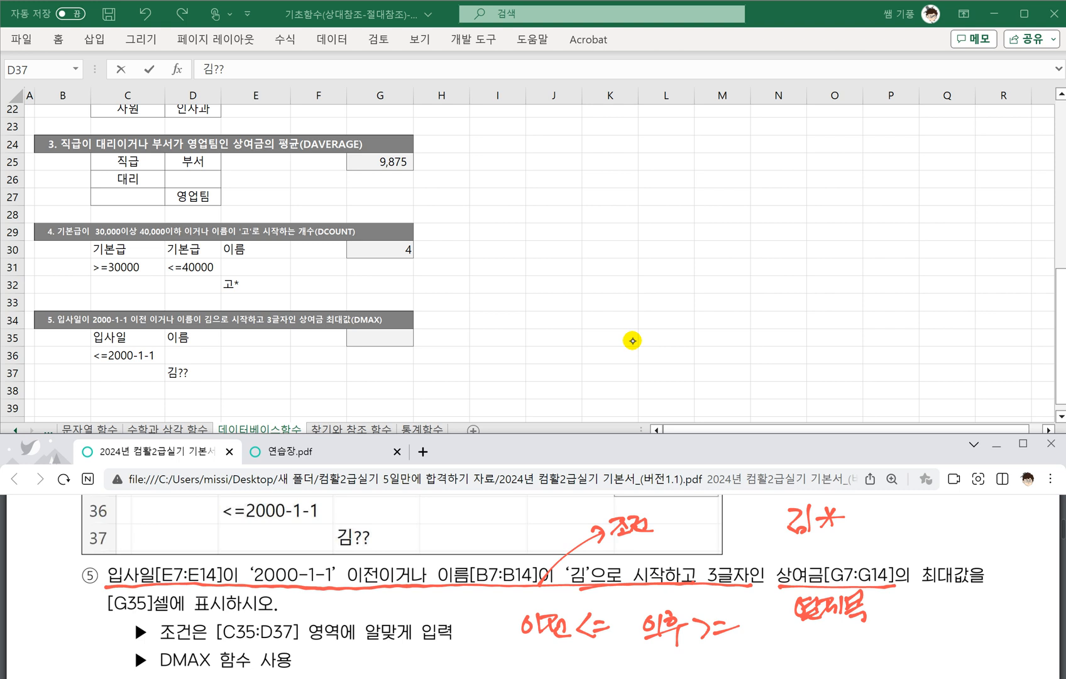
mouse_move(865, 513)
mouse_down()
mouse_move(871, 528)
mouse_move(893, 531)
mouse_up()
drag(874, 527, 891, 532)
click(906, 534)
mouse_move(901, 510)
mouse_down()
mouse_move(905, 526)
mouse_move(950, 538)
mouse_up()
click(921, 533)
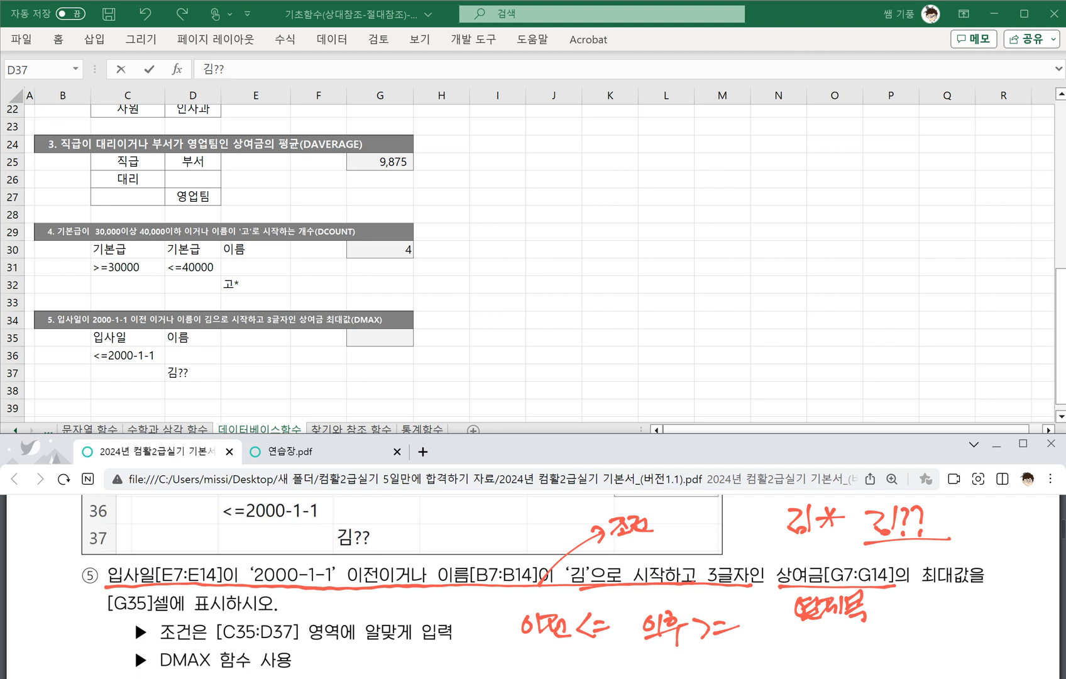
Start a DMAX formula in G35 with the whole [표1] table, B6:G14, as its database argument.
click(368, 339)
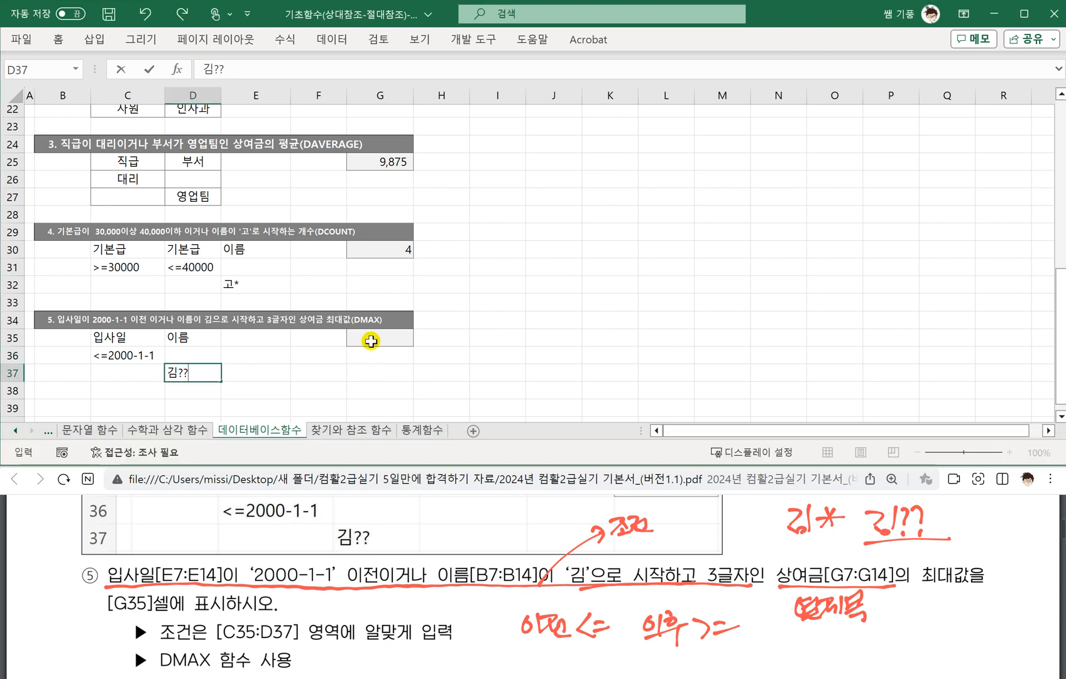
text(=)
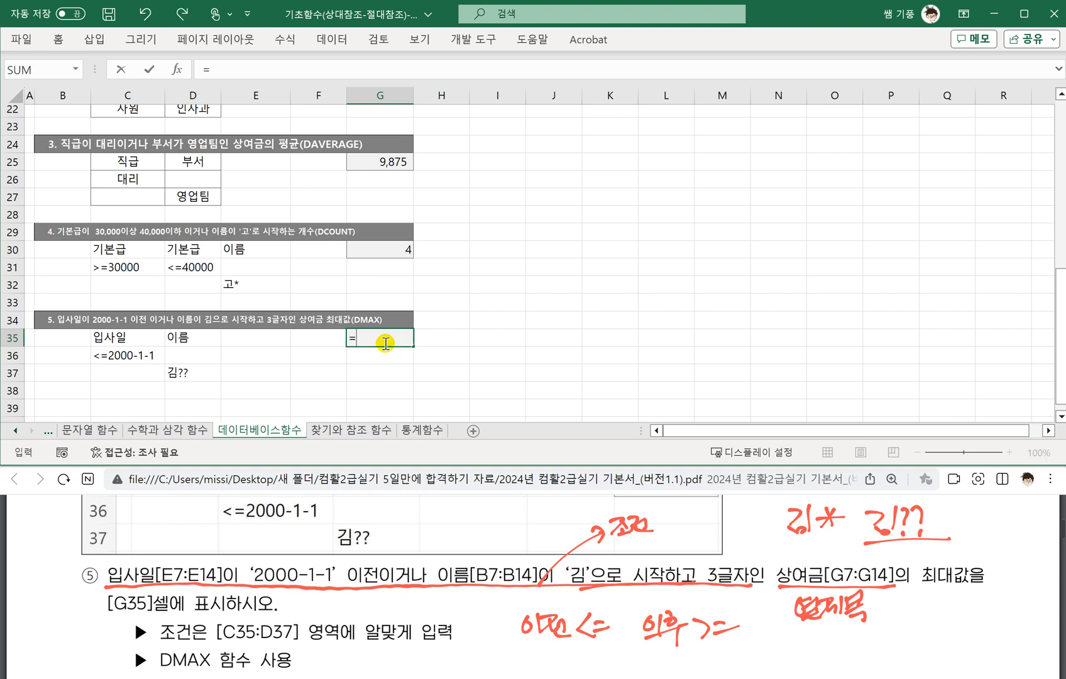
key(BackSpace)
text(DMAX)
key(BackSpace)
key(BackSpace)
key(BackSpace)
key(BackSpace)
text(=DMAX)
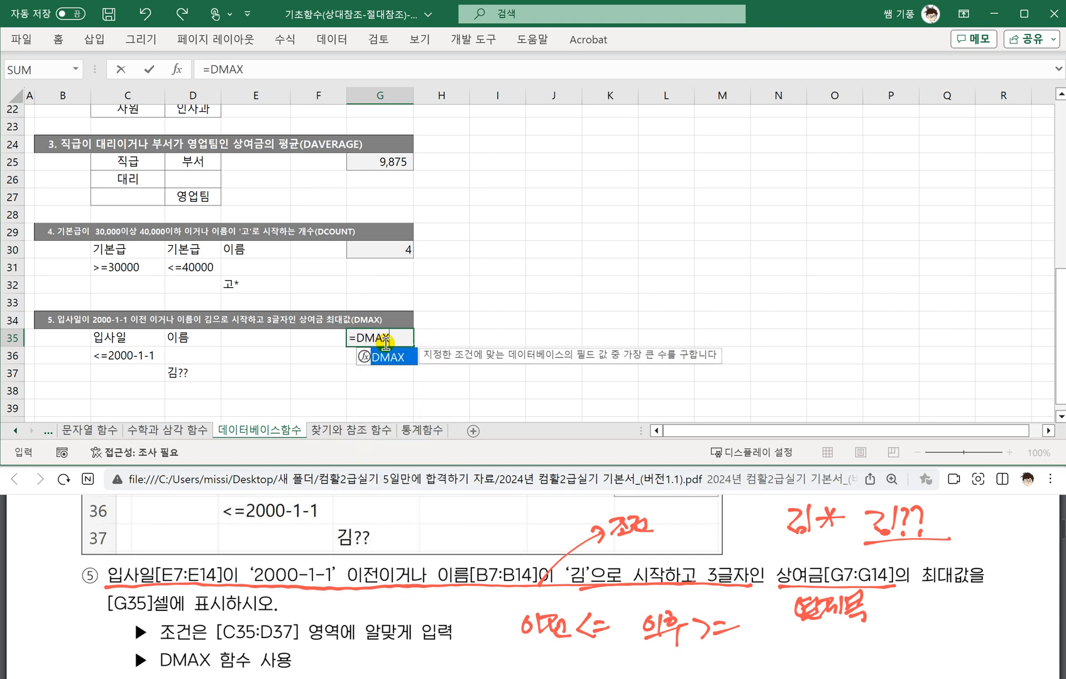
text(()
scroll(338, 278, up, 7)
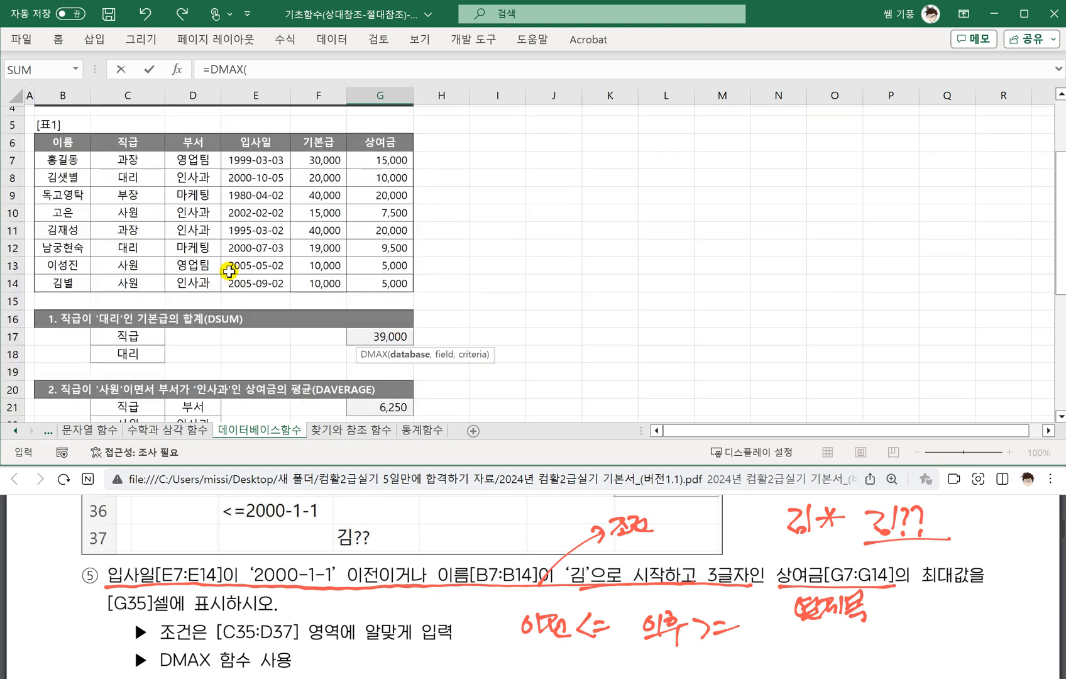
drag(61, 196, 386, 336)
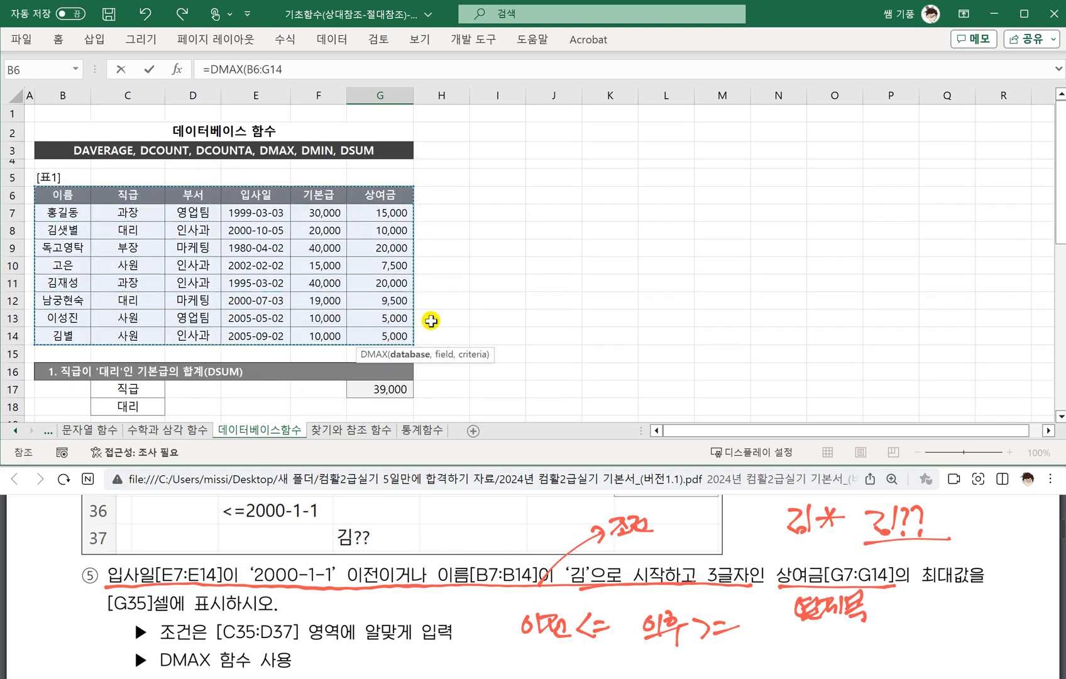
Set the DMAX field argument to the 상여금 header G6.
scroll(430, 319, down, 5)
scroll(431, 320, down, 2)
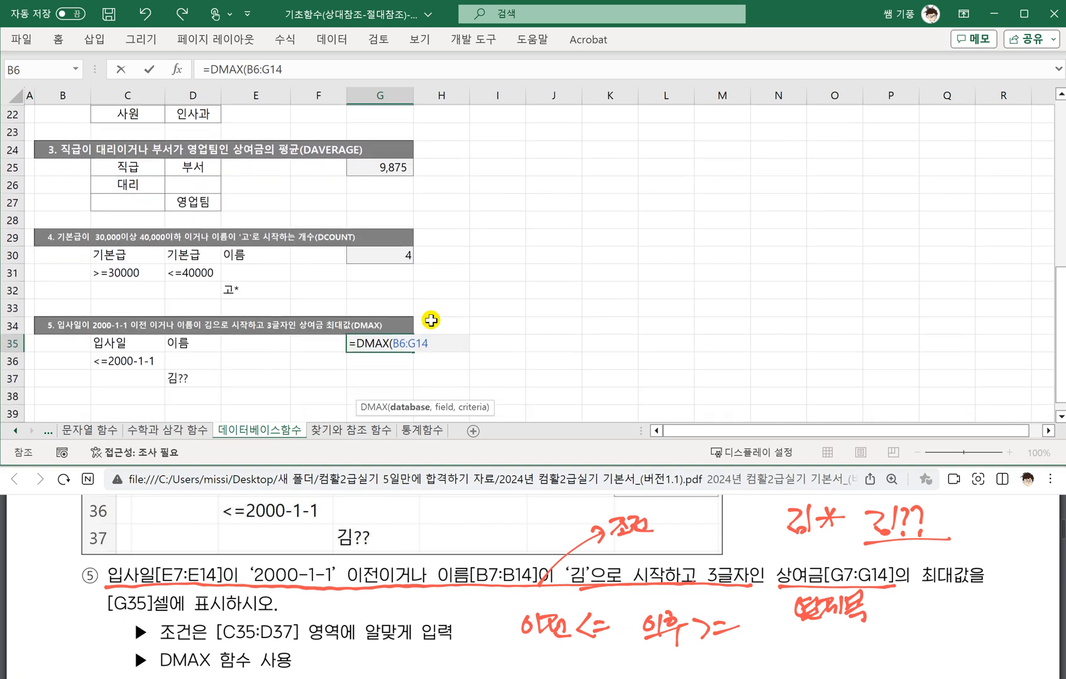
text(,)
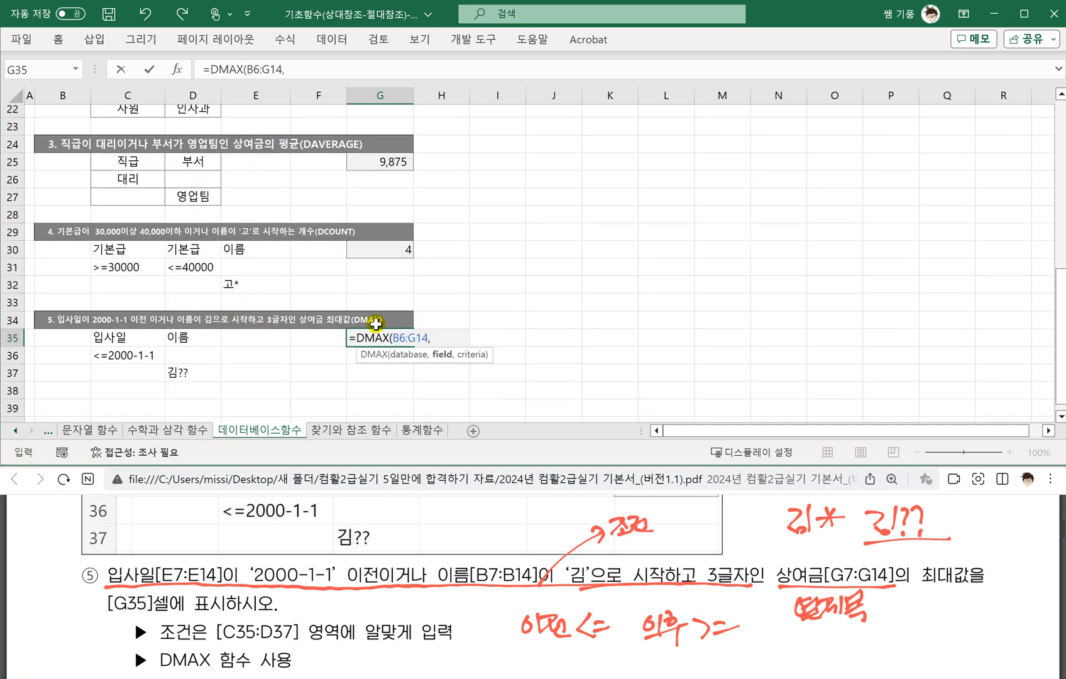
scroll(371, 296, up, 4)
scroll(367, 278, up, 3)
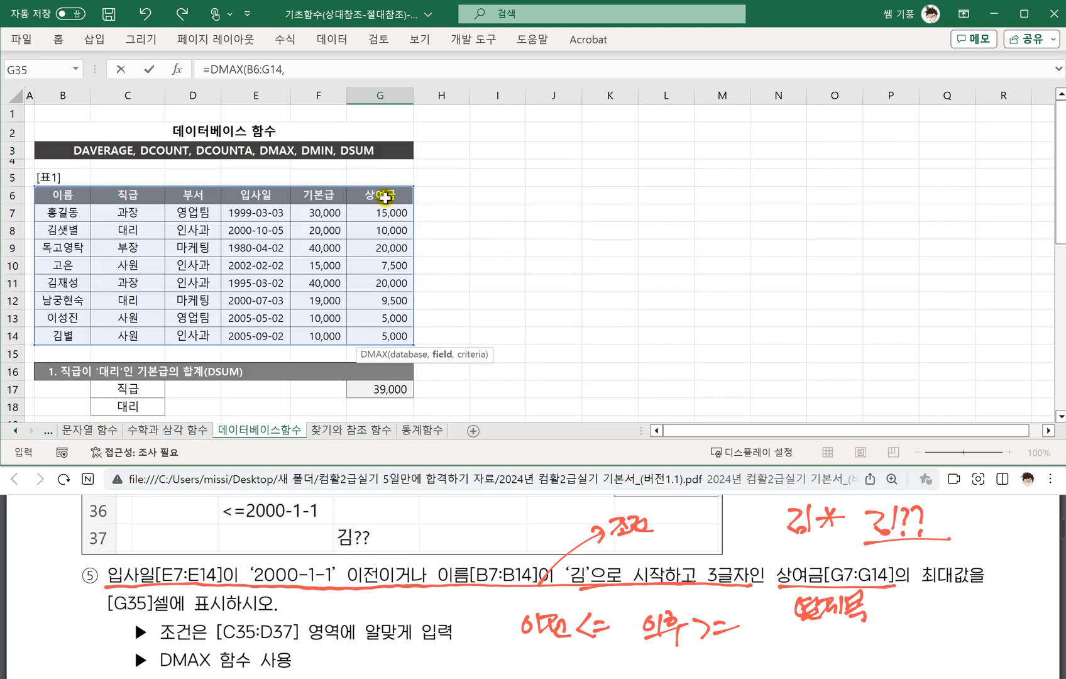
click(384, 196)
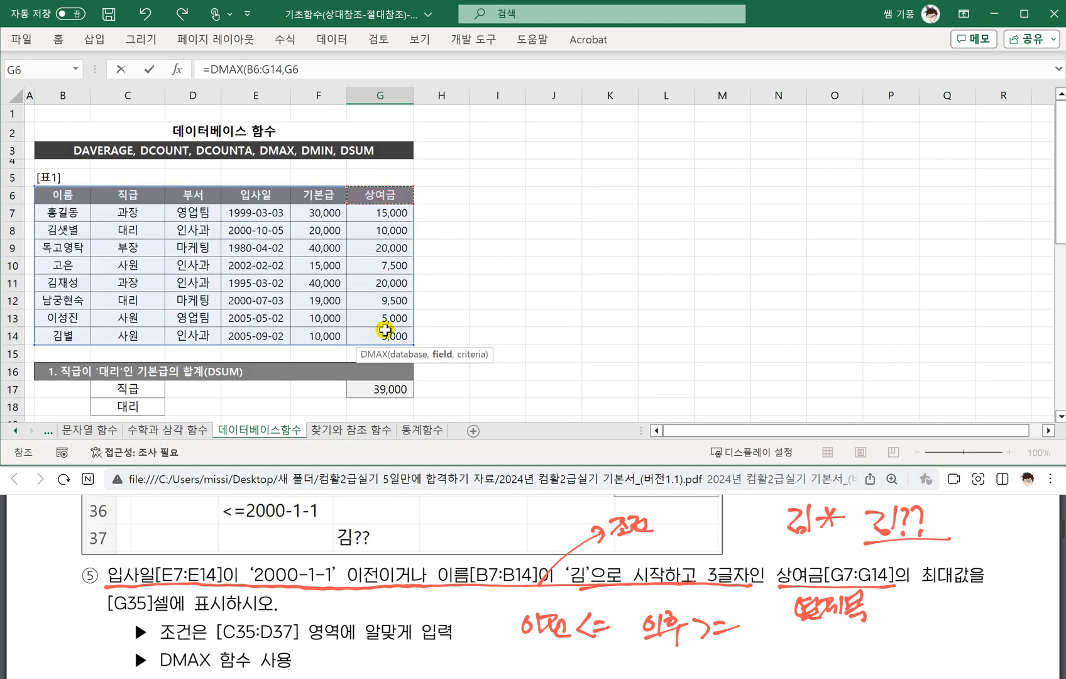
Complete the DMAX formula in G35 with the criteria range C35:D37.
scroll(385, 289, down, 4)
scroll(385, 290, down, 3)
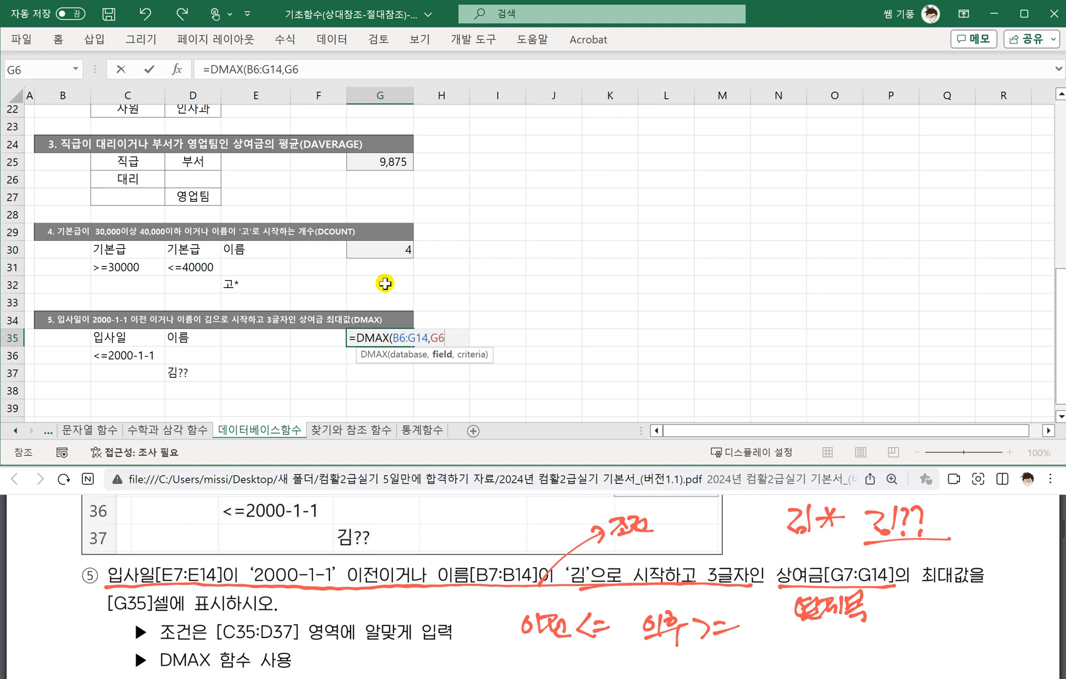
text(,)
drag(110, 343, 189, 372)
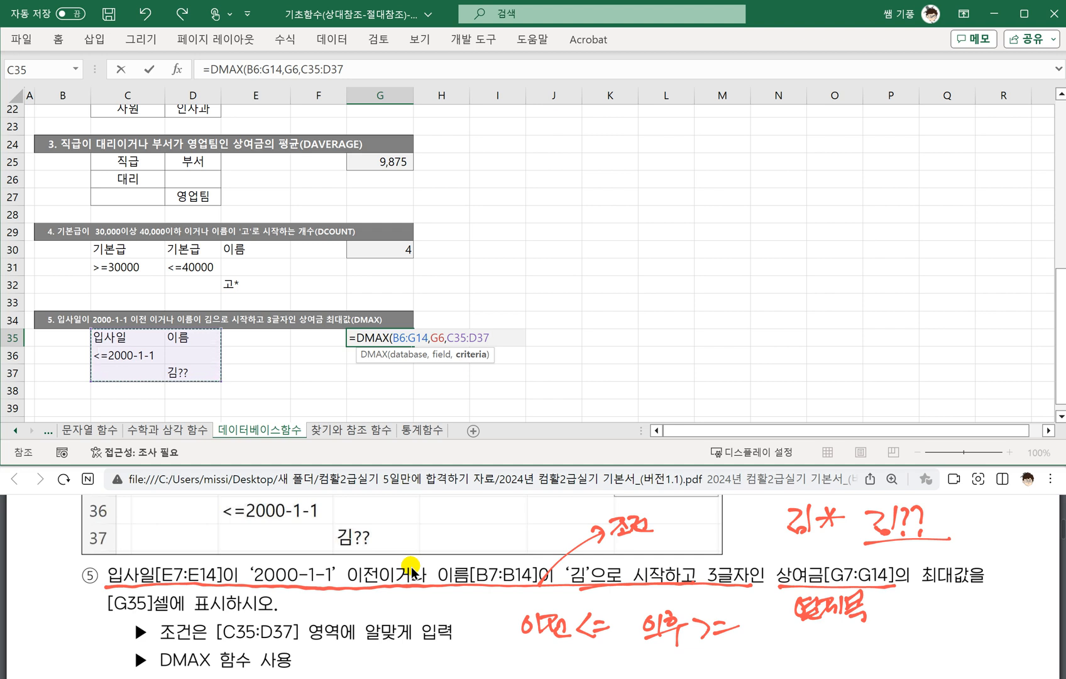
text())
key(Return)
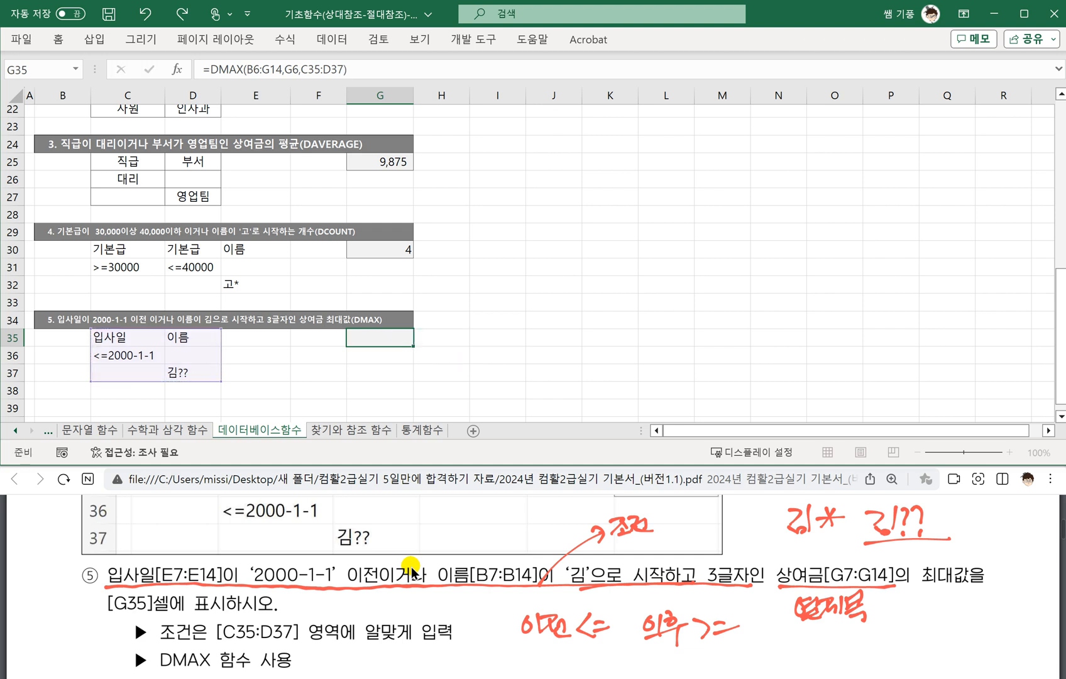